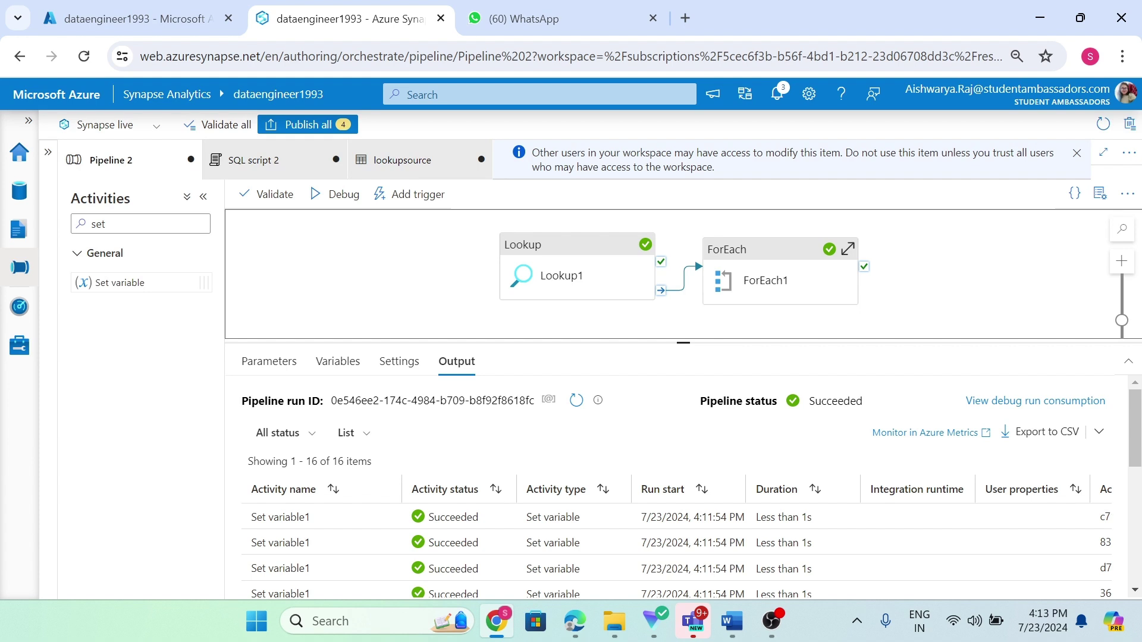
- Move the Lookup1 activity farther from ForEach1 and review its source dataset, first-row and query settings
drag(542, 260, 499, 275)
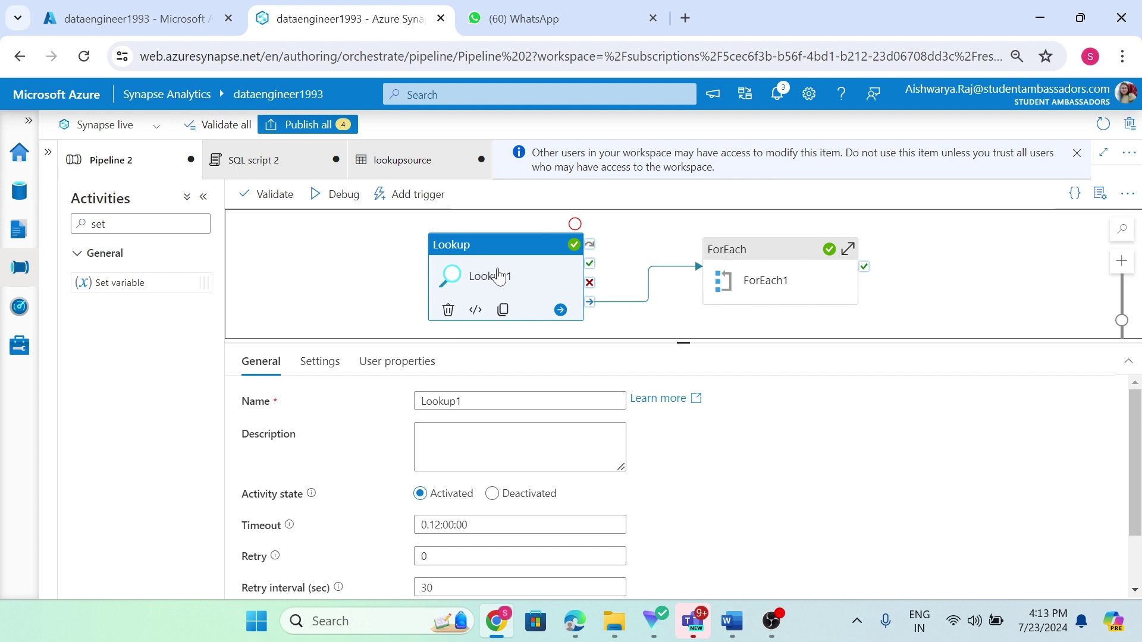
click(306, 381)
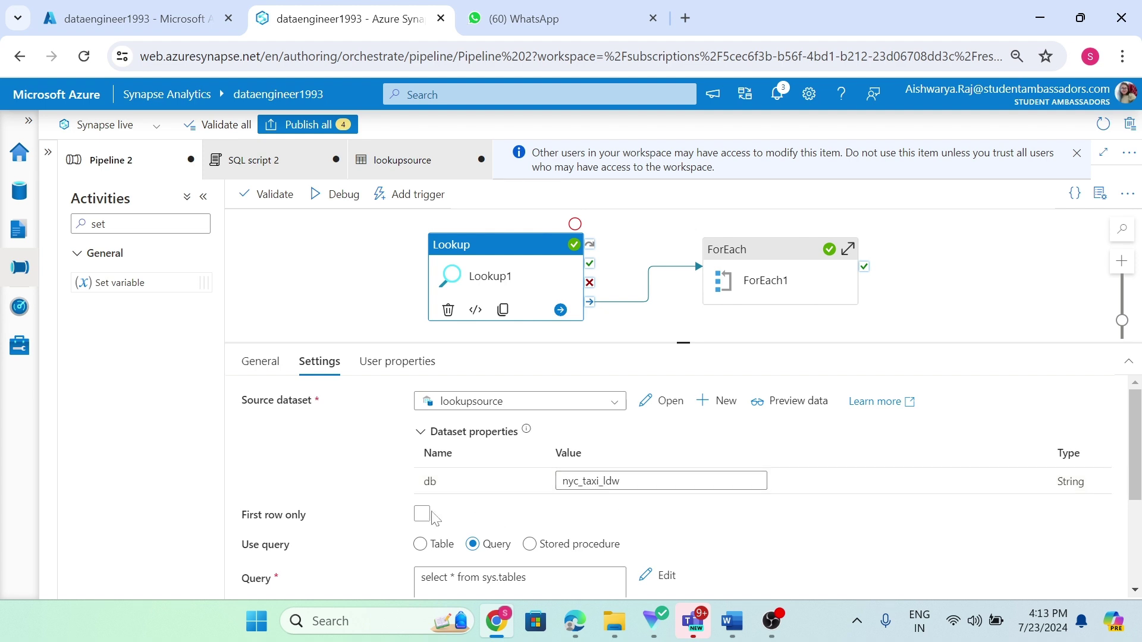
scroll(387, 524, down, 2)
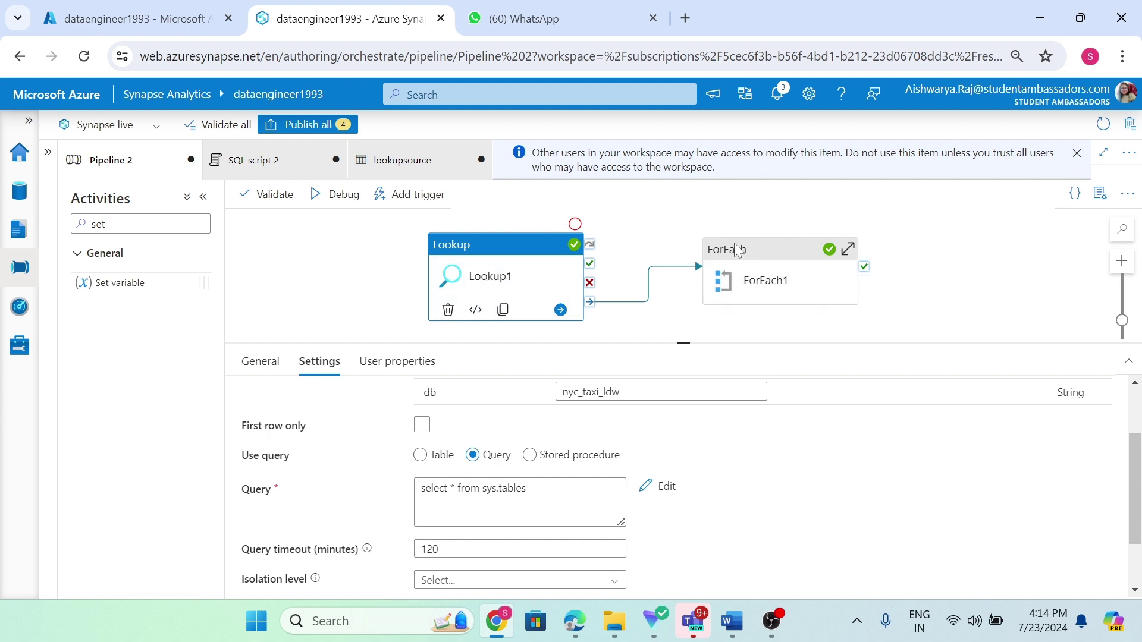
- Deactivate the ForEach1 activity in the pipeline
click(728, 262)
right_click(727, 262)
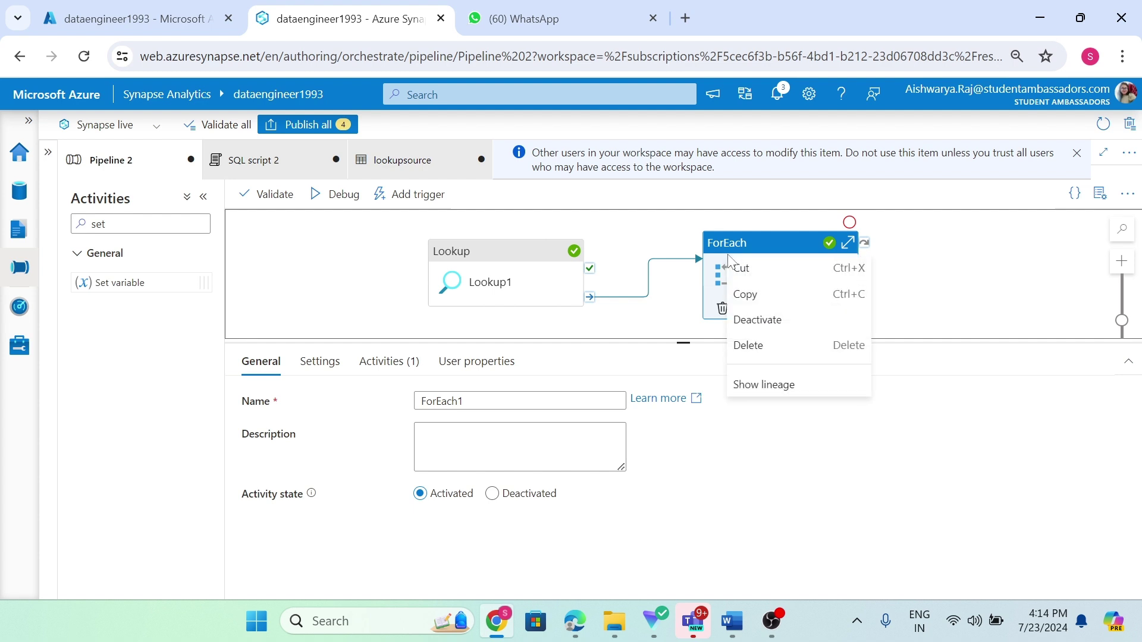
click(743, 318)
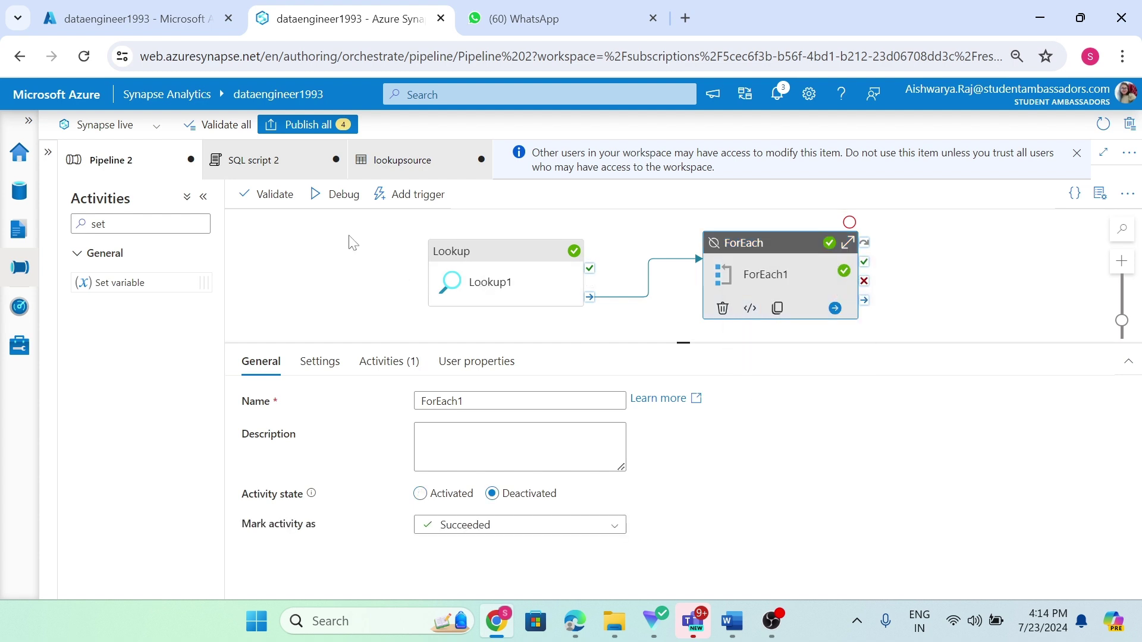
- Run the pipeline in debug mode and refresh its run status
click(346, 207)
click(363, 281)
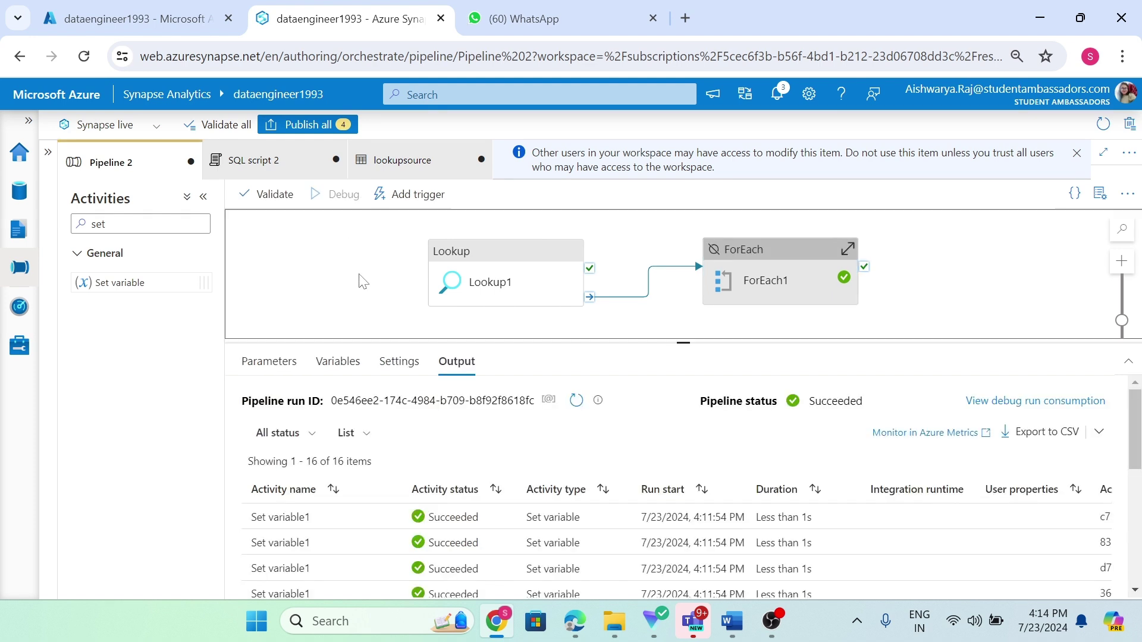
click(575, 400)
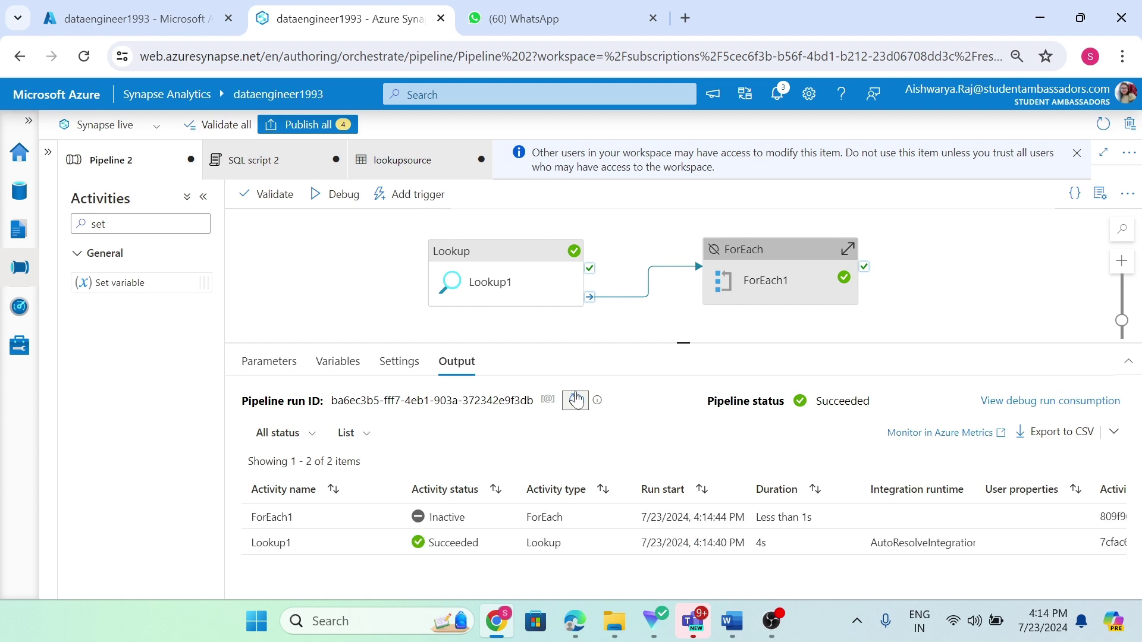
click(576, 400)
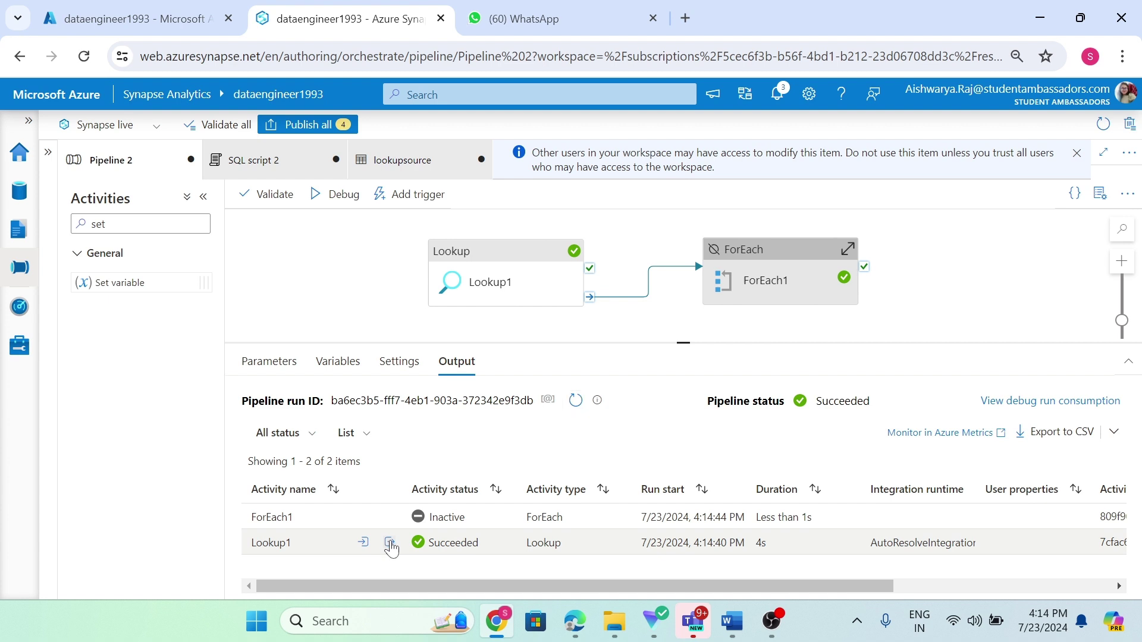
- Examine the Lookup1 run output, including its count, the value array and the table entries inside it
click(390, 543)
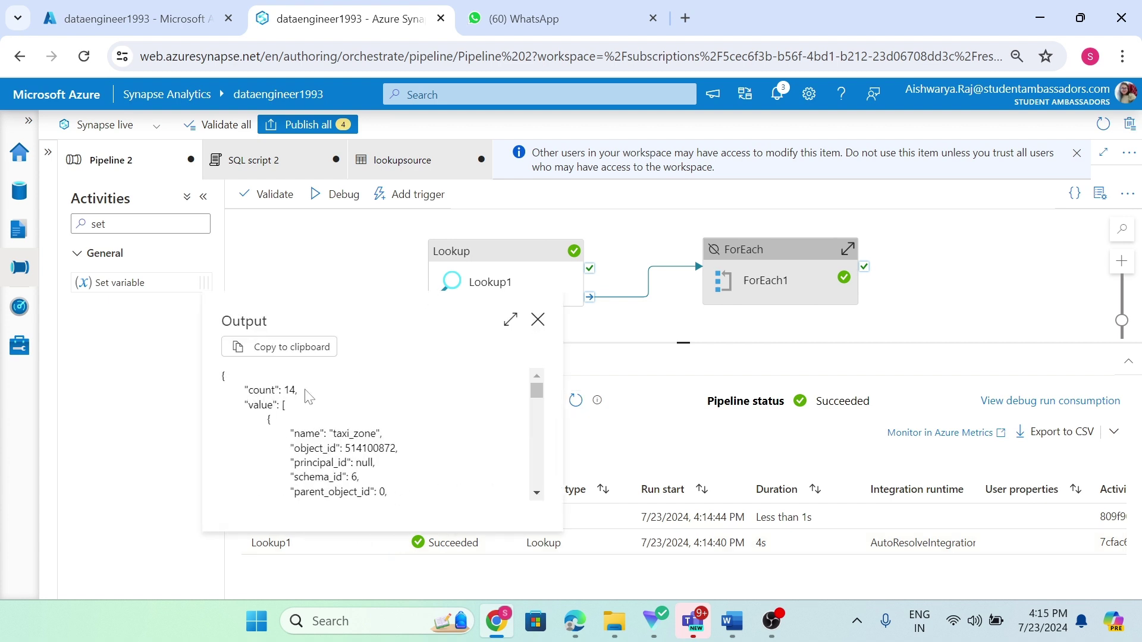
drag(283, 390, 295, 389)
scroll(285, 416, down, 2)
scroll(286, 416, up, 2)
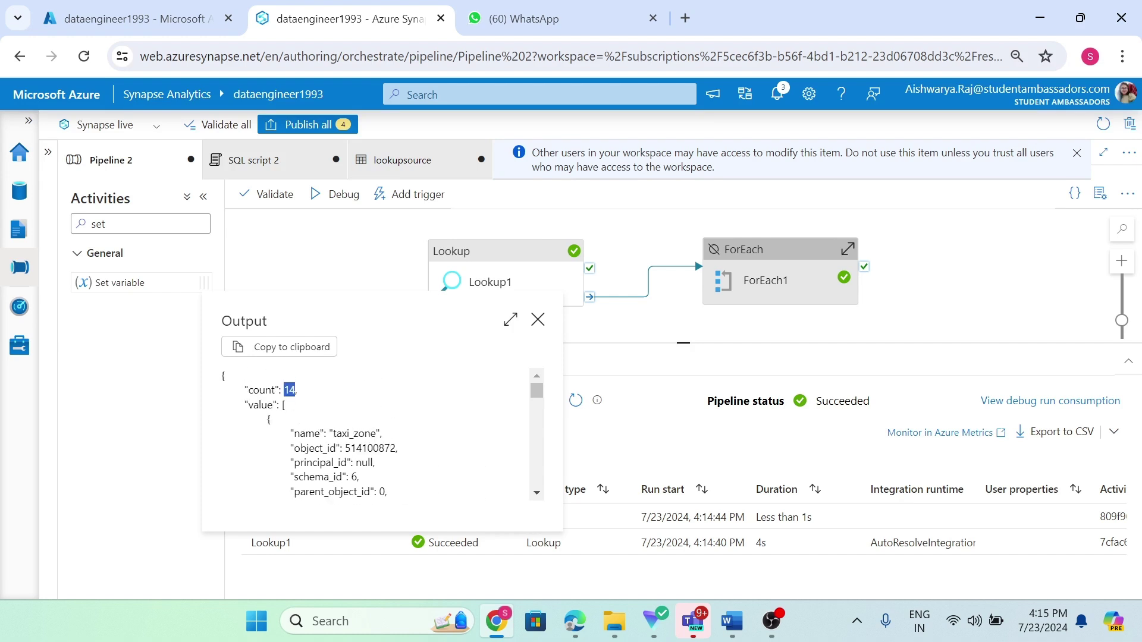
click(284, 405)
drag(283, 405, 284, 420)
click(281, 425)
scroll(381, 434, down, 15)
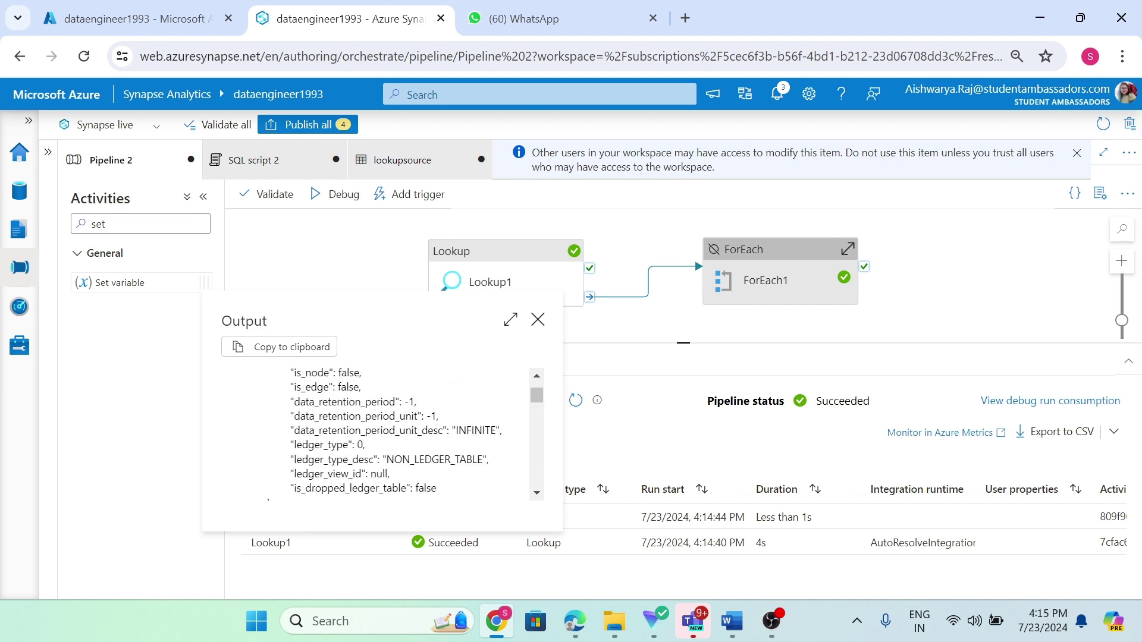
scroll(380, 435, down, 5)
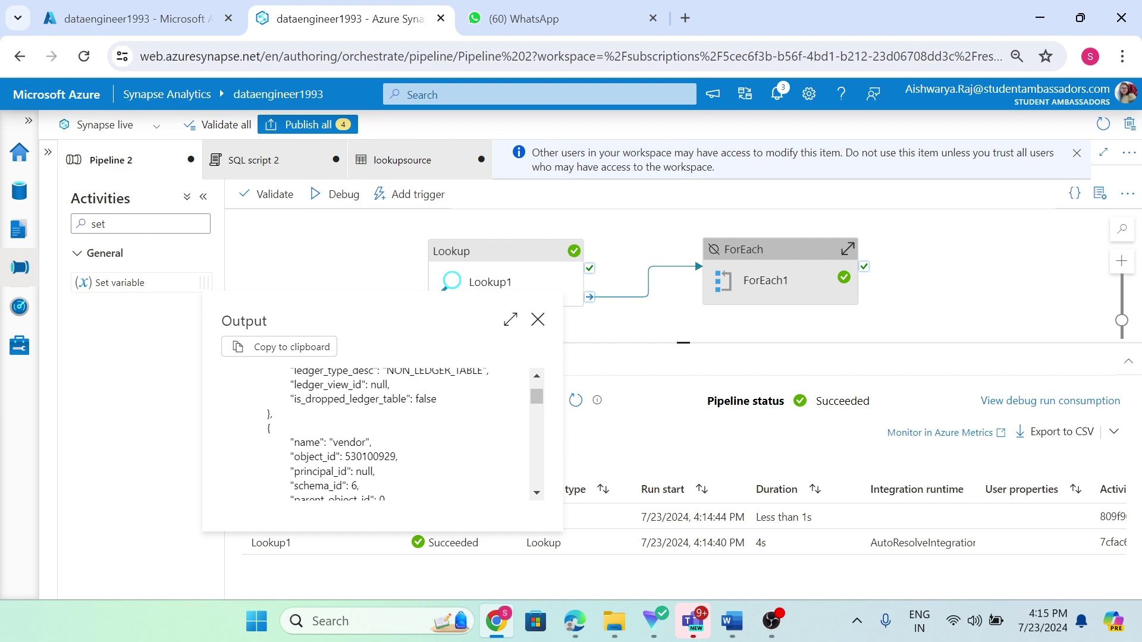
scroll(380, 435, down, 15)
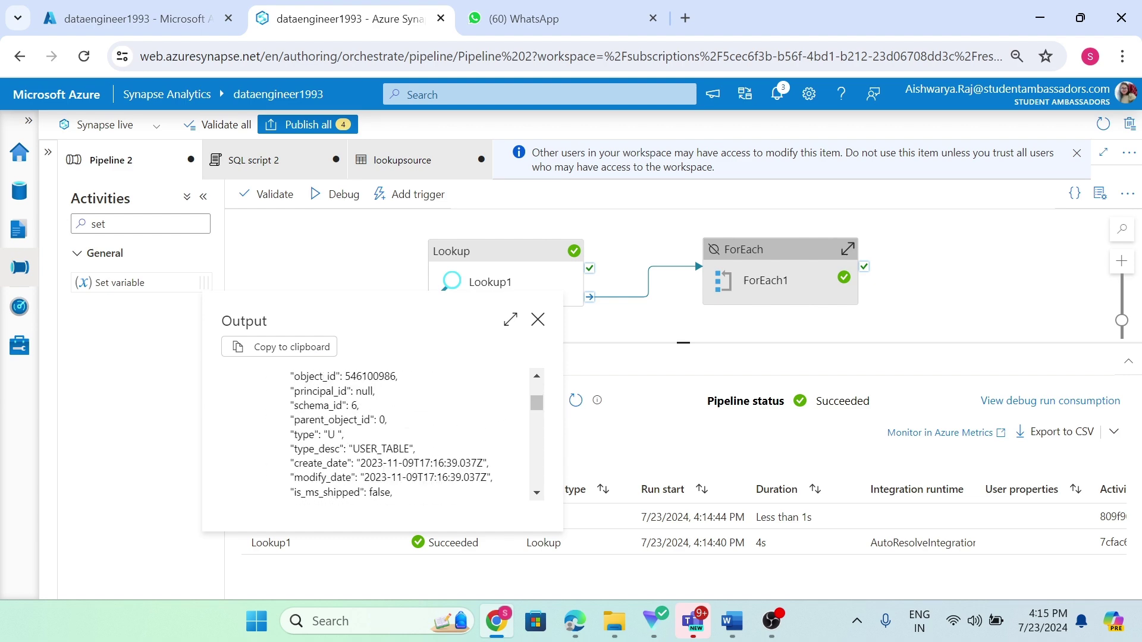
scroll(381, 435, up, 3)
scroll(380, 435, down, 10)
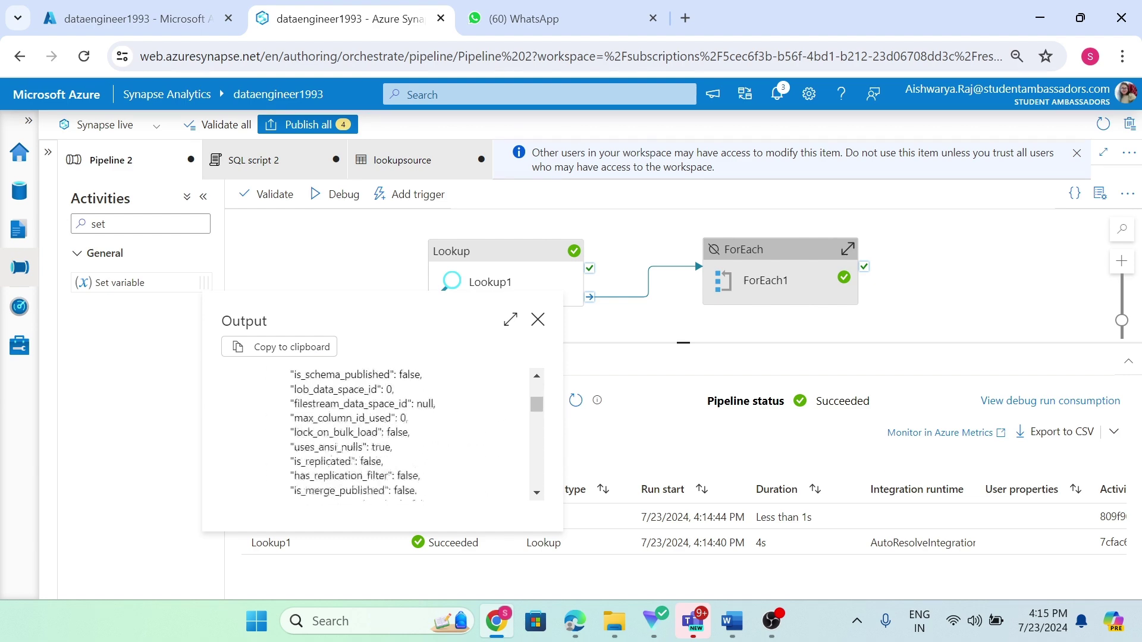
scroll(381, 434, down, 5)
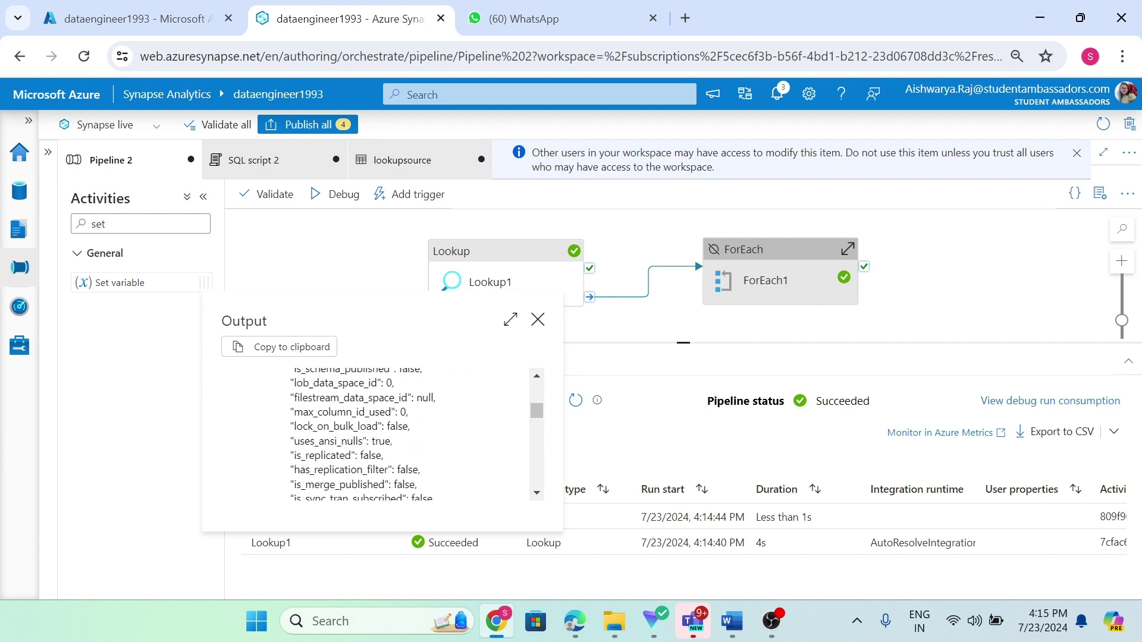
click(537, 321)
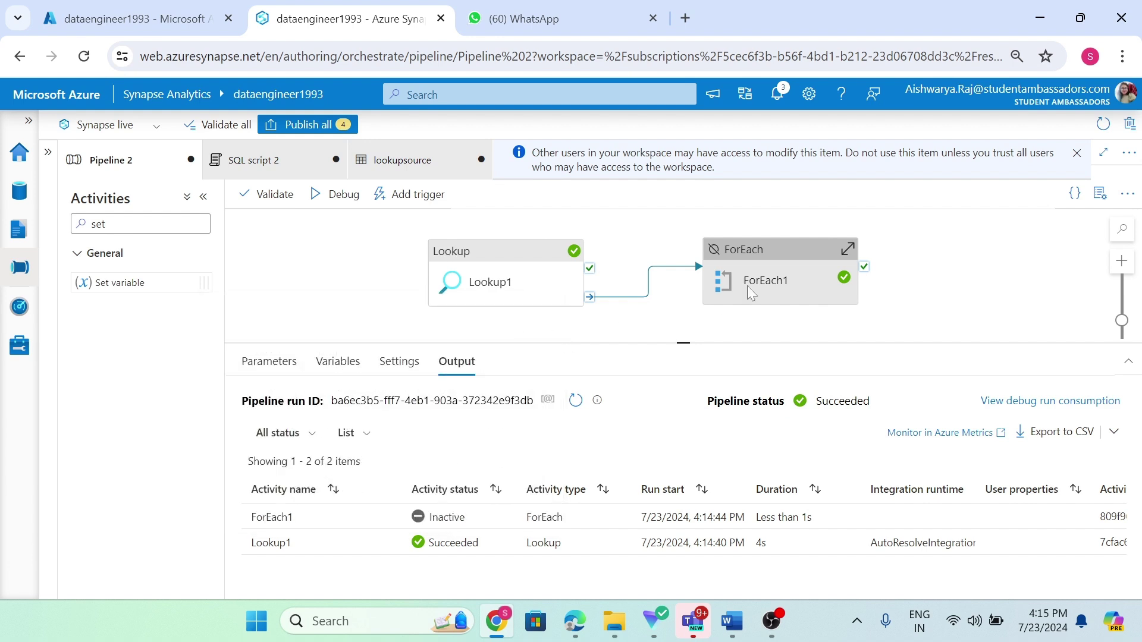
- Reactivate the ForEach1 activity and show its Items settings
right_click(779, 269)
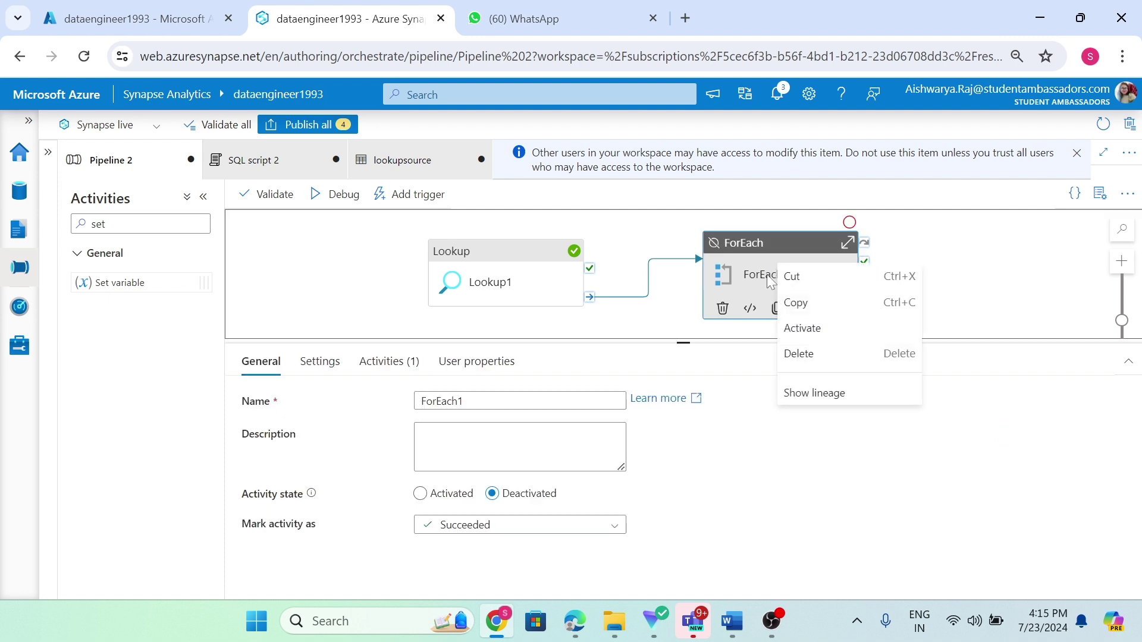
click(812, 328)
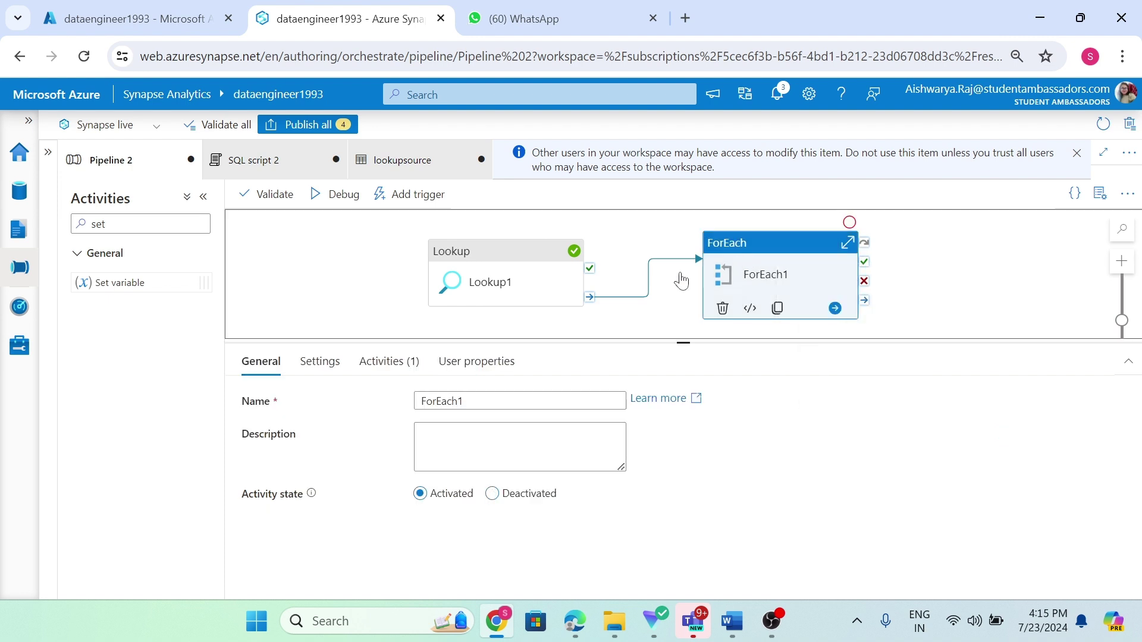
click(341, 366)
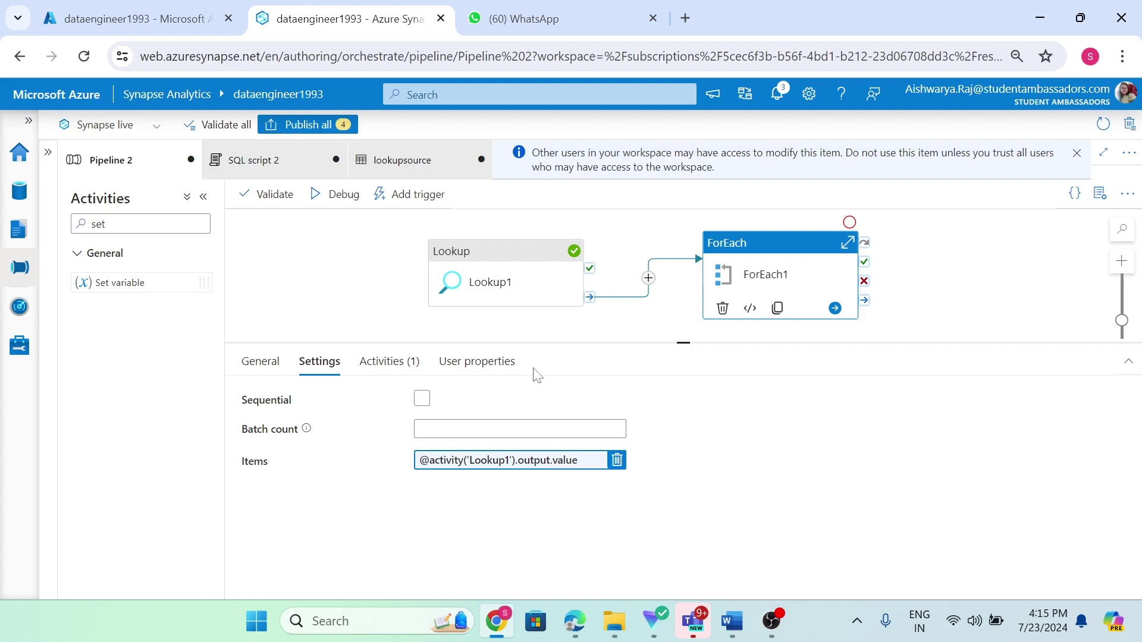
- Reopen the Lookup1 run output and inspect the value array that ForEach1 iterates over
click(515, 286)
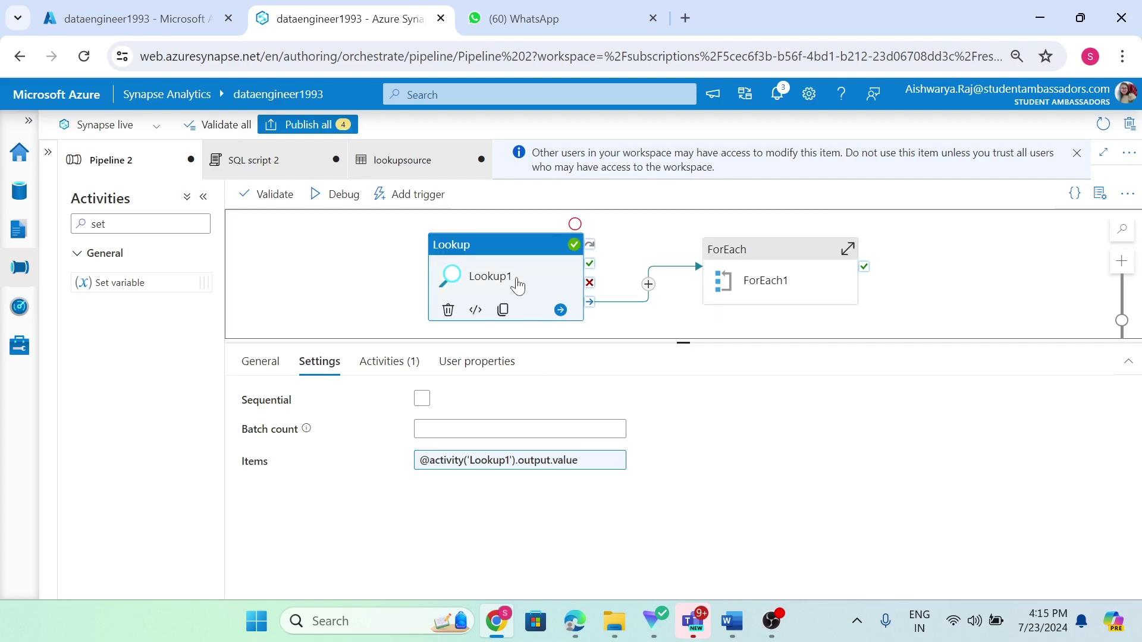
click(377, 300)
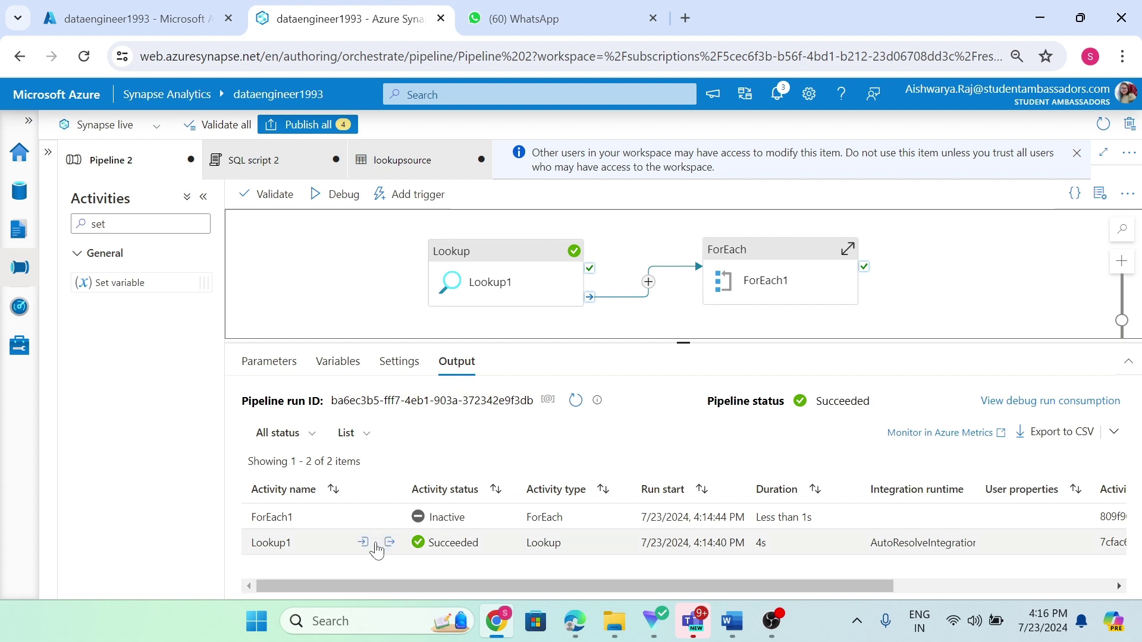
click(389, 543)
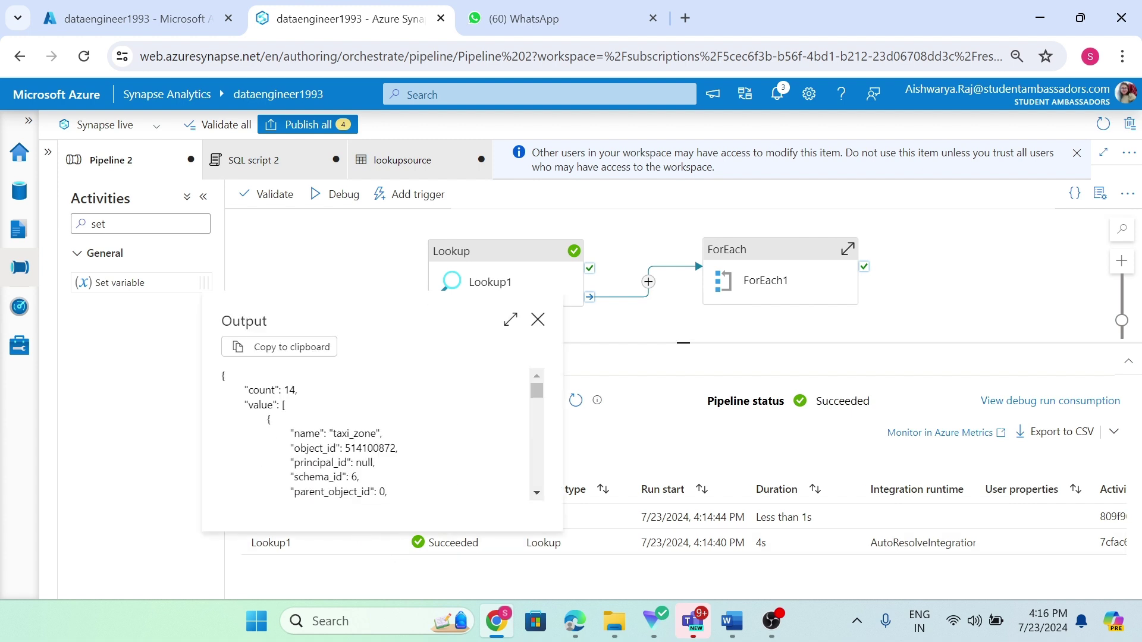
drag(248, 405, 273, 405)
click(748, 269)
click(748, 269)
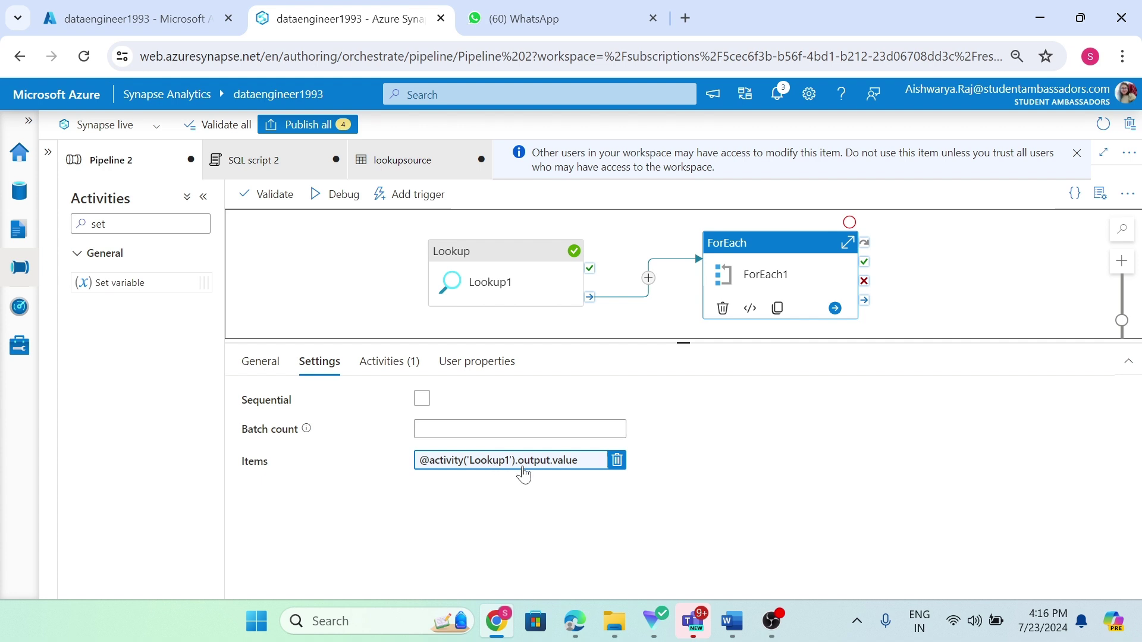
click(564, 468)
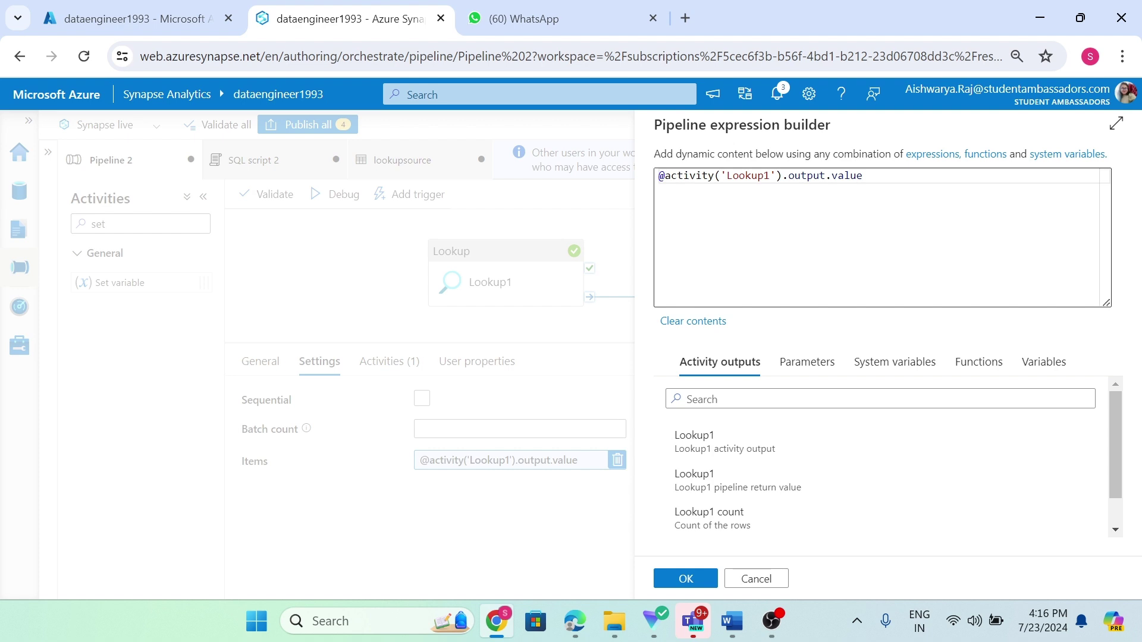
key(ctrl+a)
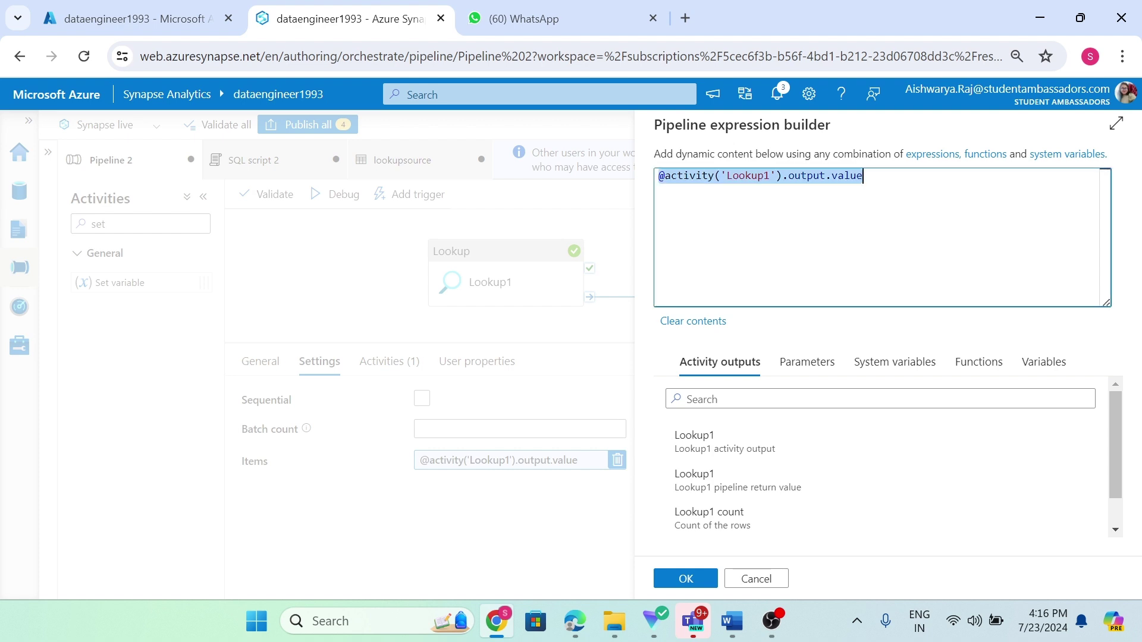
key(BackSpace)
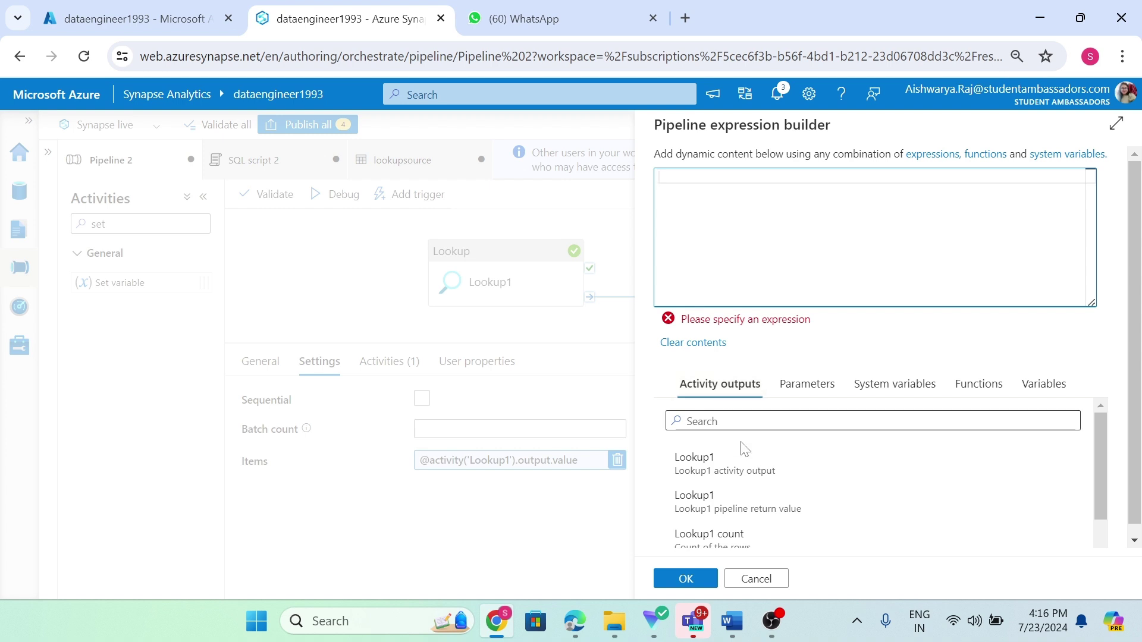
scroll(773, 537, down, 1)
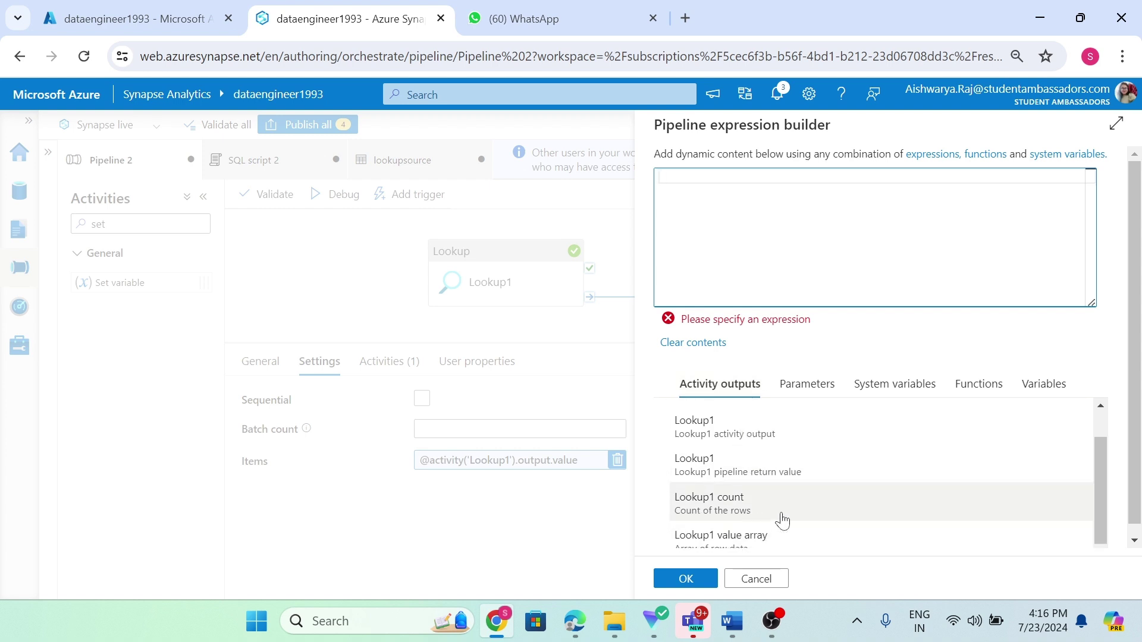
scroll(785, 527, down, 1)
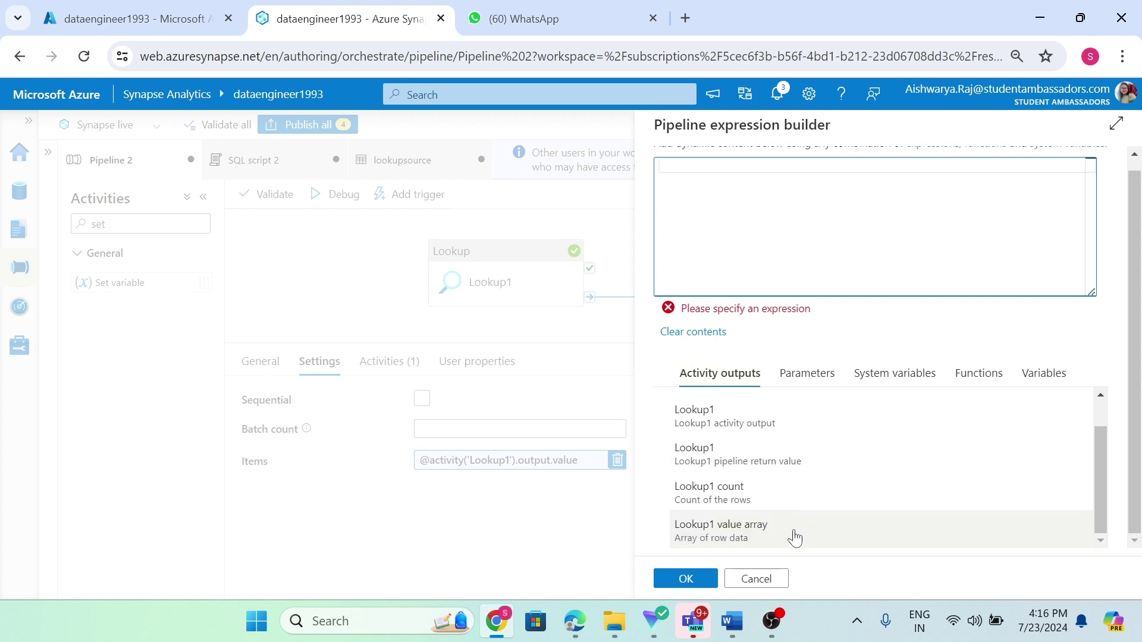
click(795, 537)
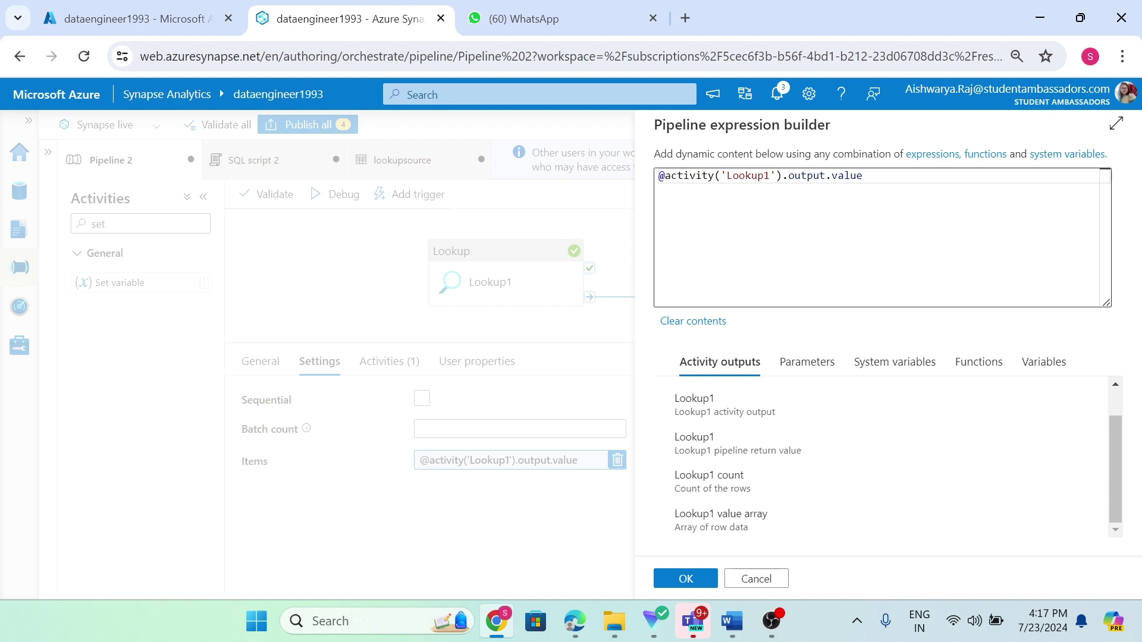
- Clear the Items expression again, review the available Lookup1 outputs, and discard the edit to return to the pipeline run output
click(863, 176)
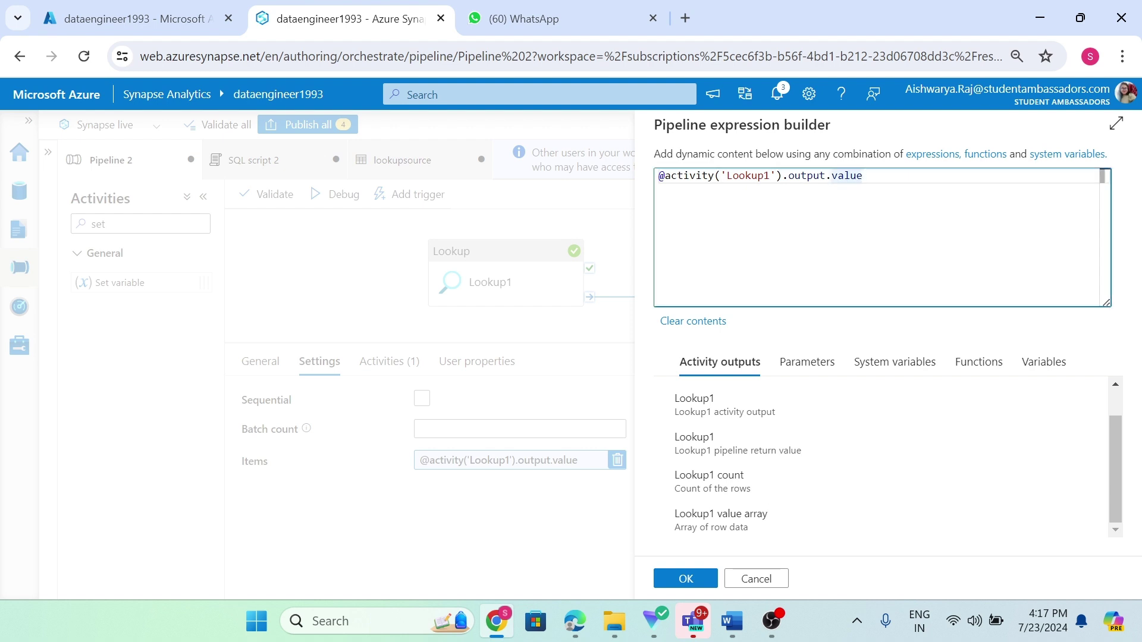
key(ctrl+a)
key(BackSpace)
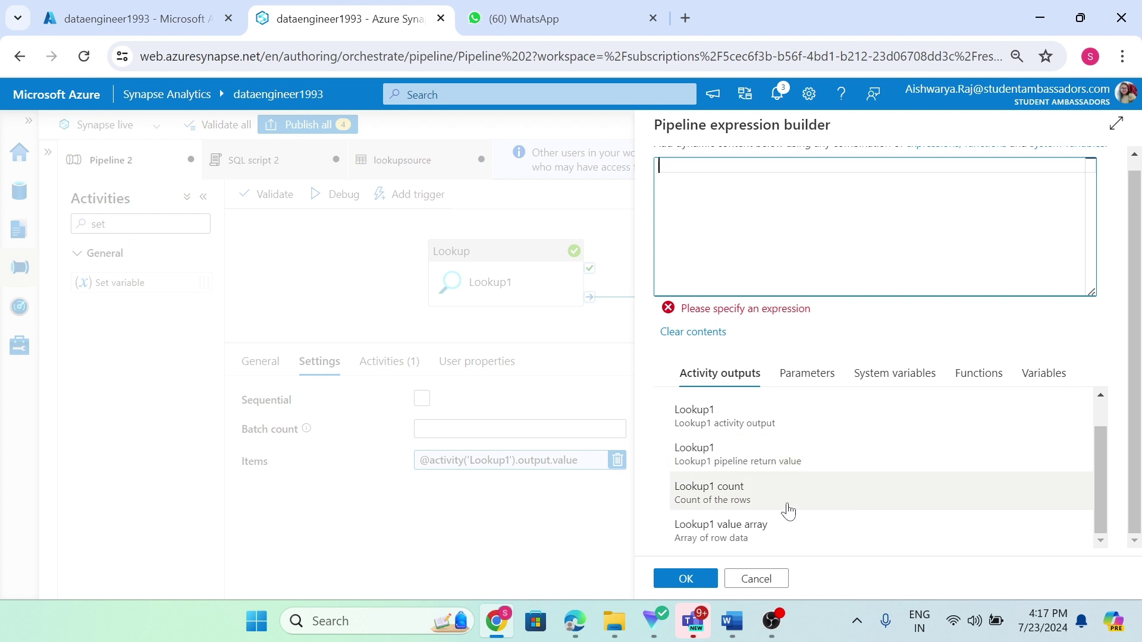
scroll(766, 485, up, 1)
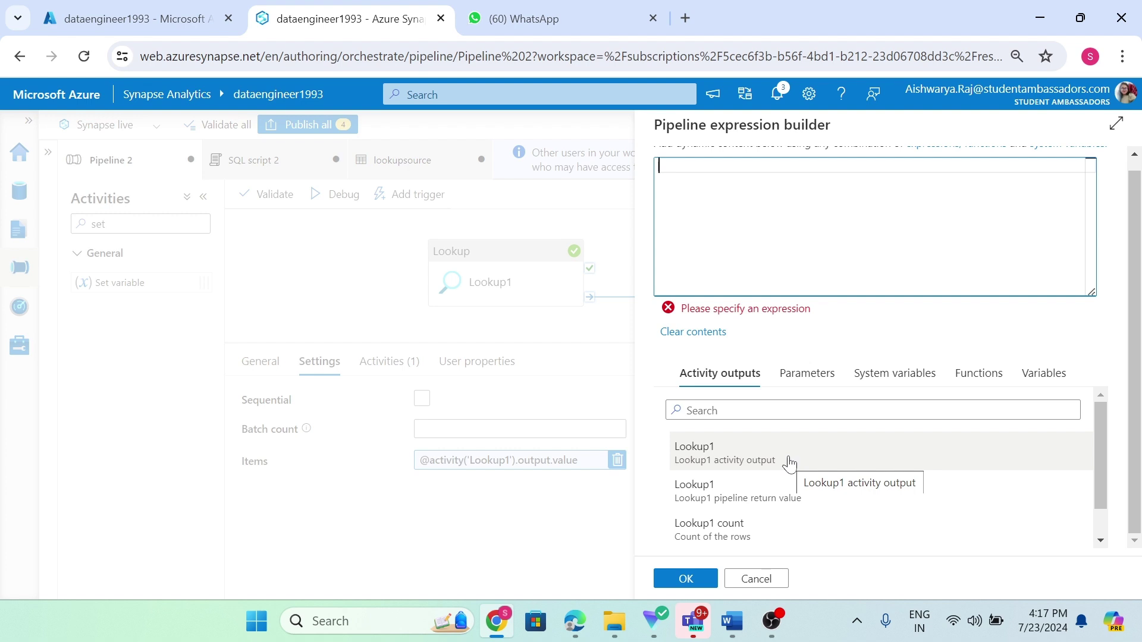
scroll(802, 491, down, 1)
scroll(802, 494, down, 1)
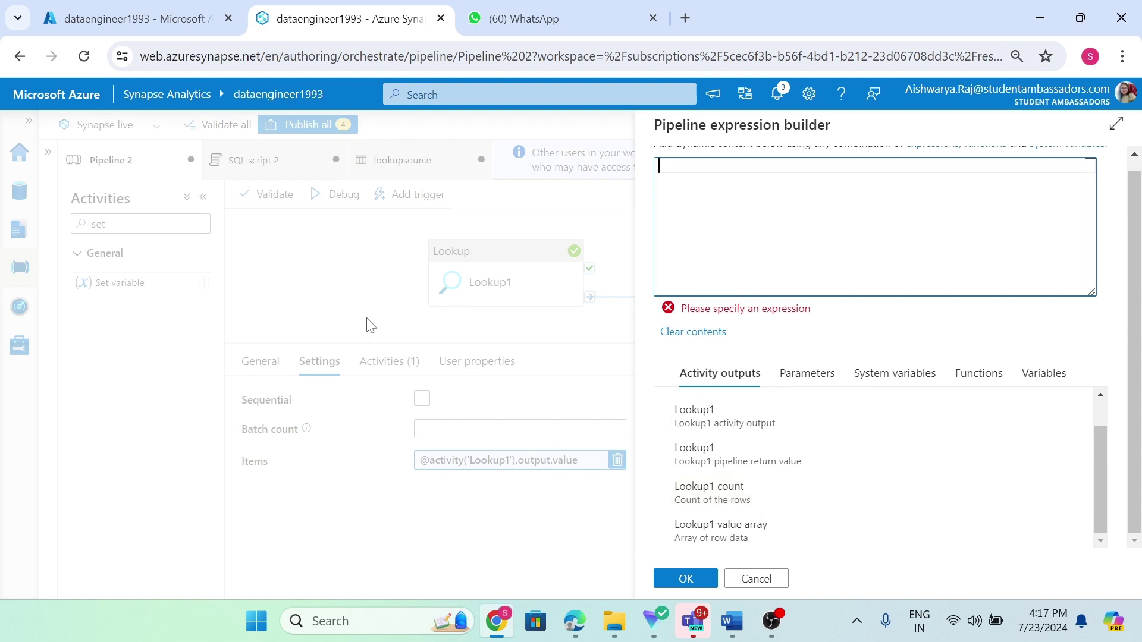
click(750, 581)
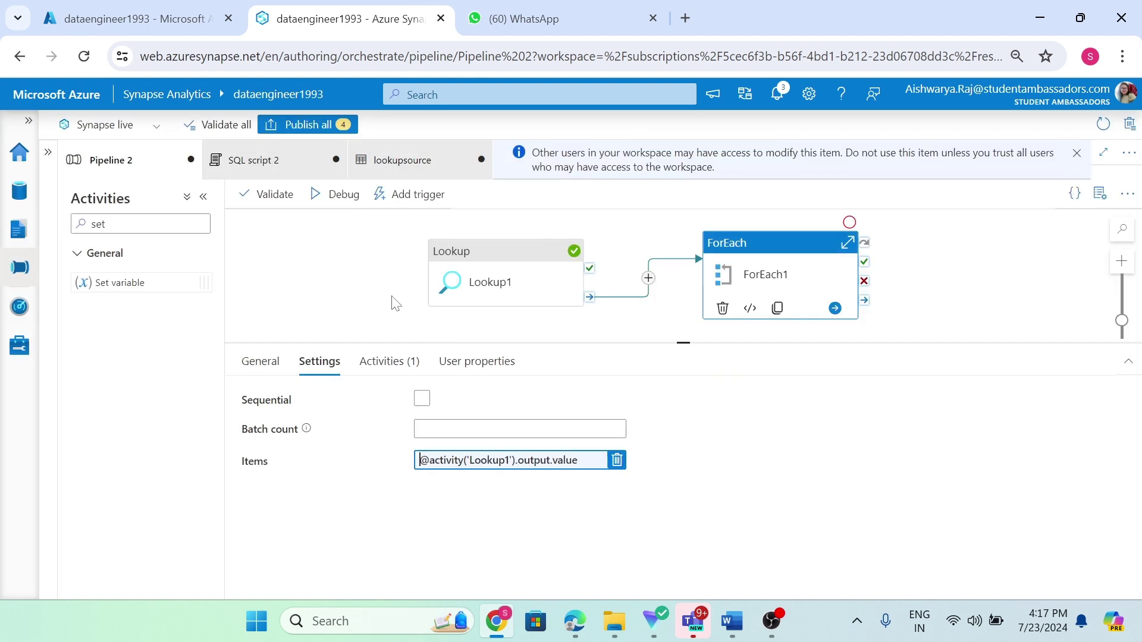
click(377, 296)
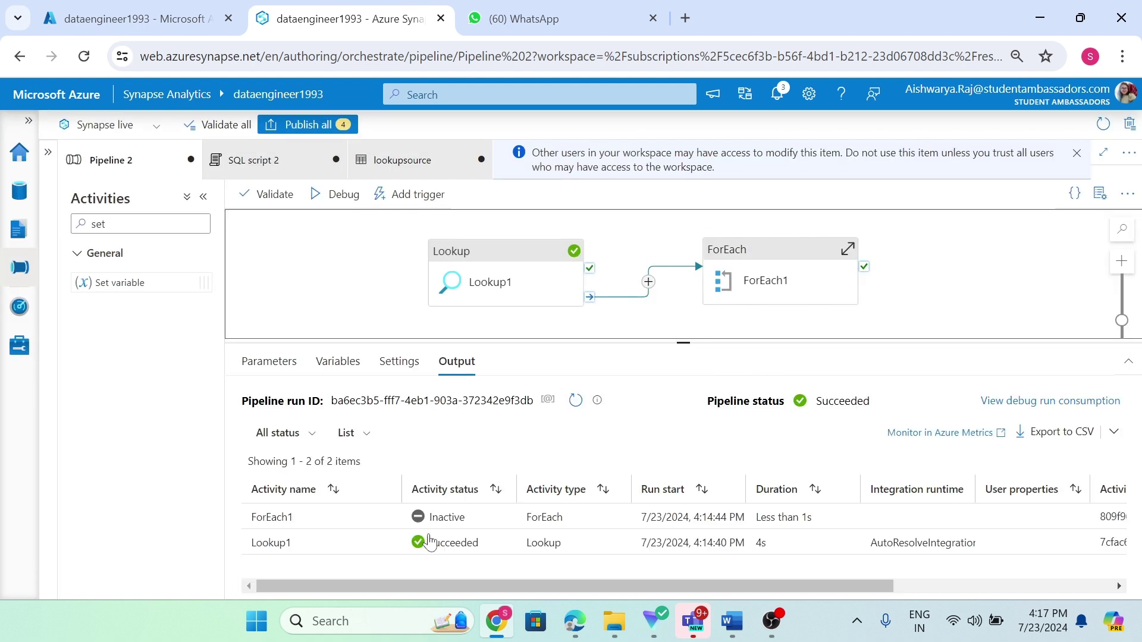
- Reopen the Lookup1 run output and examine its count and the value array holding the table rows
click(390, 542)
scroll(381, 434, down, 2)
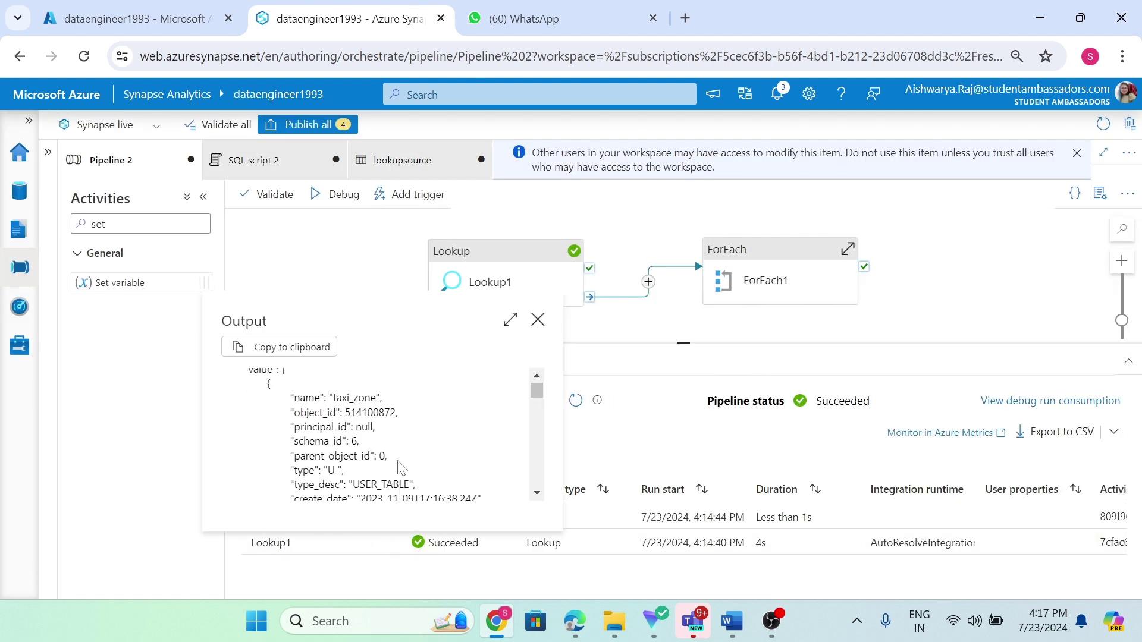
scroll(381, 434, up, 2)
drag(248, 389, 298, 390)
double_click(260, 405)
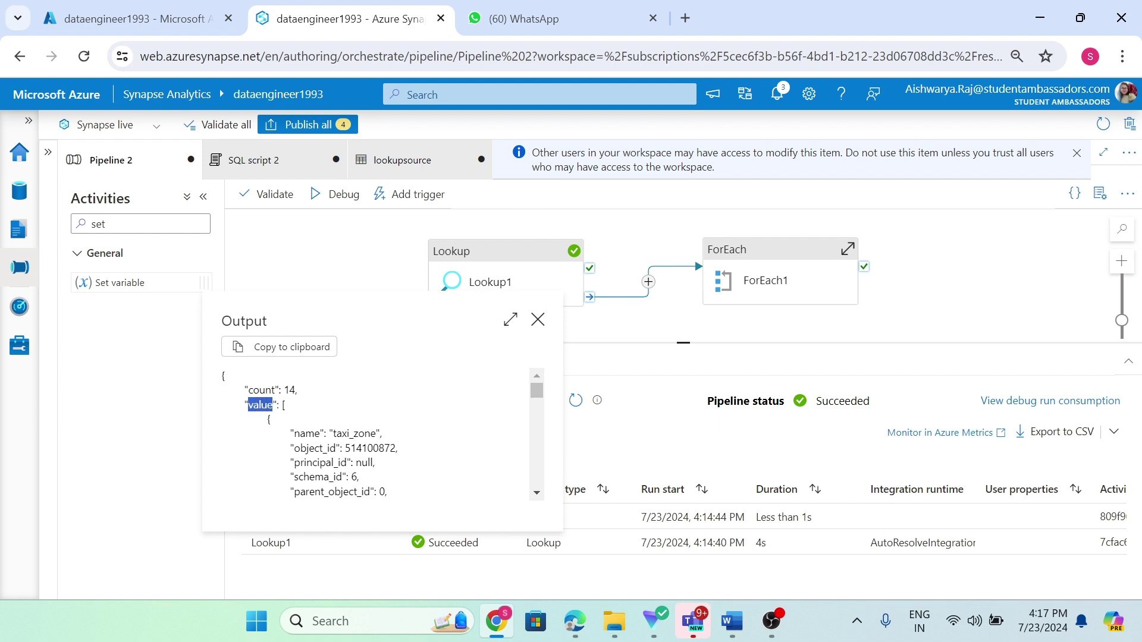
scroll(381, 434, down, 2)
scroll(381, 434, up, 2)
click(748, 272)
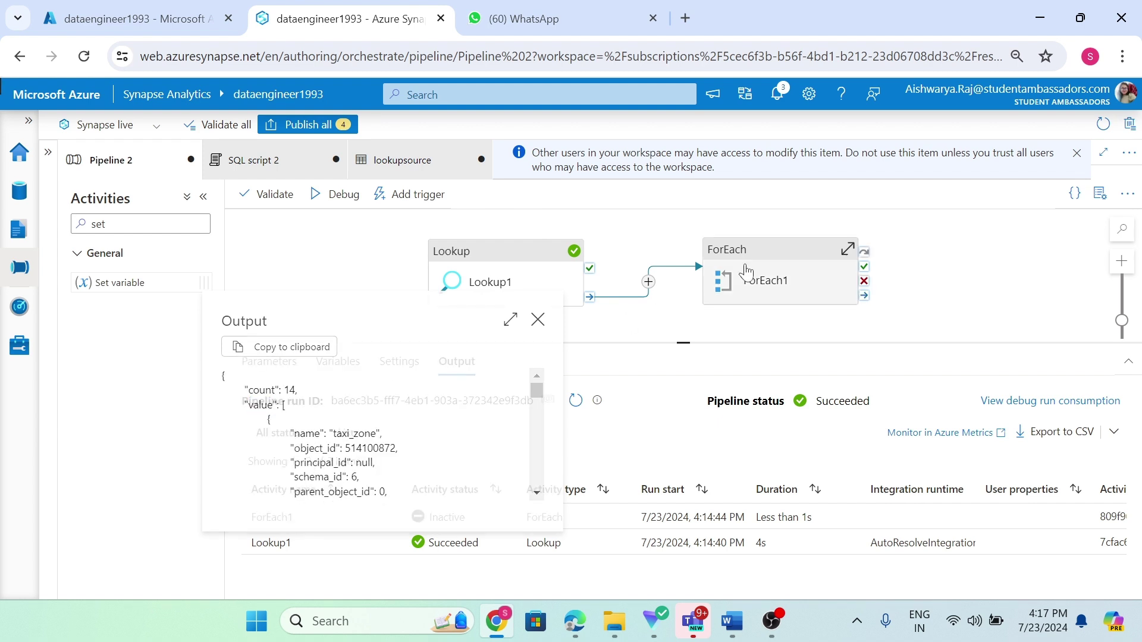
click(467, 466)
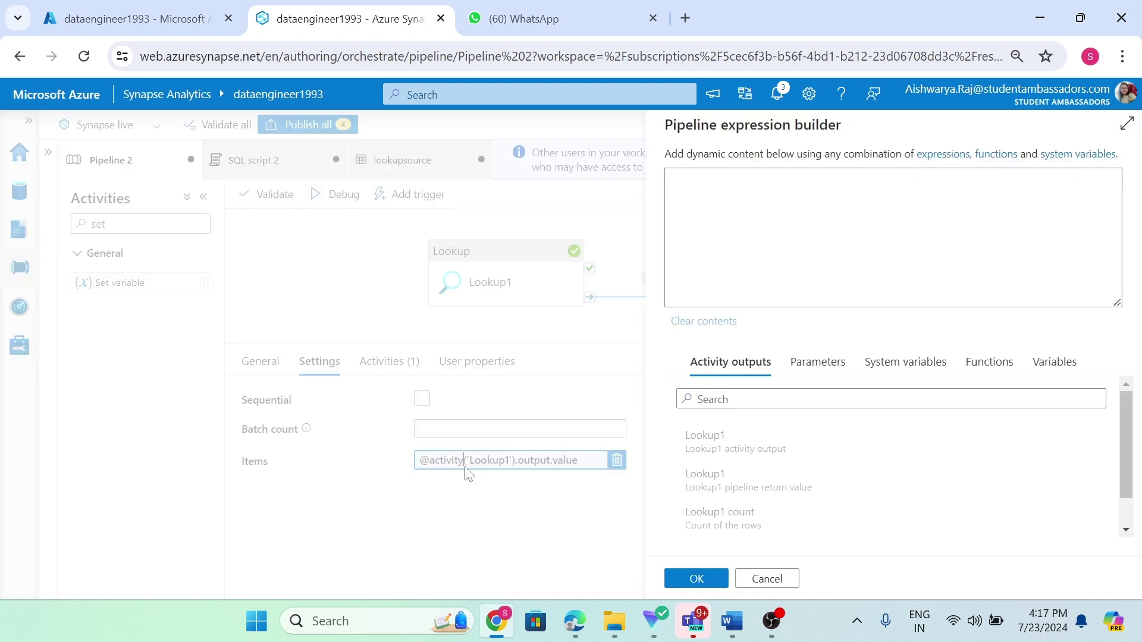
scroll(809, 505, down, 1)
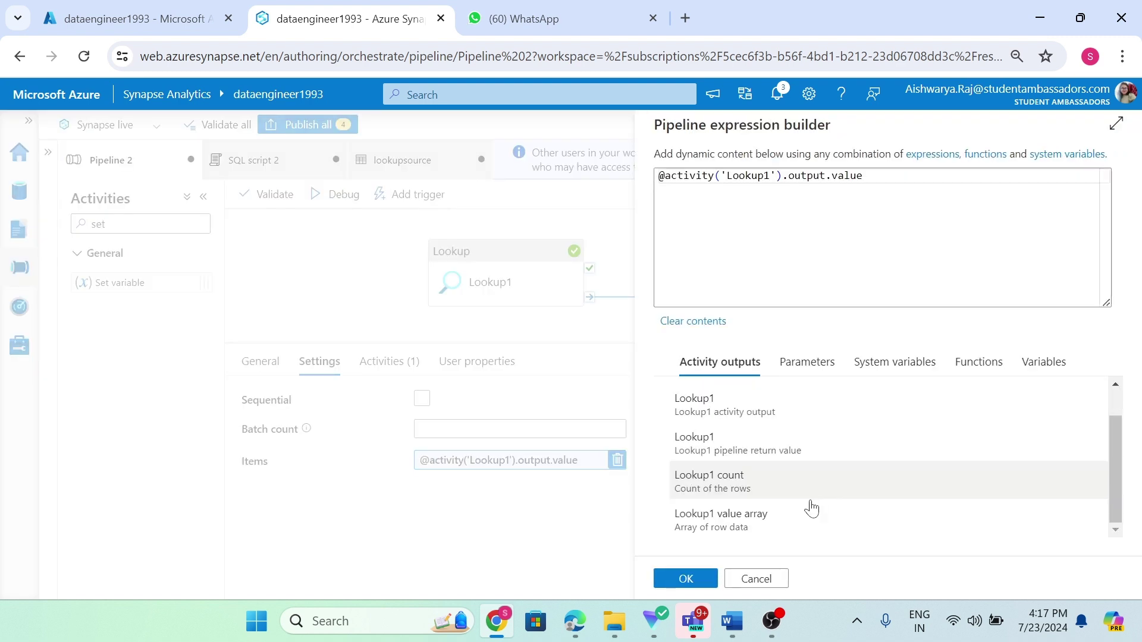
click(749, 527)
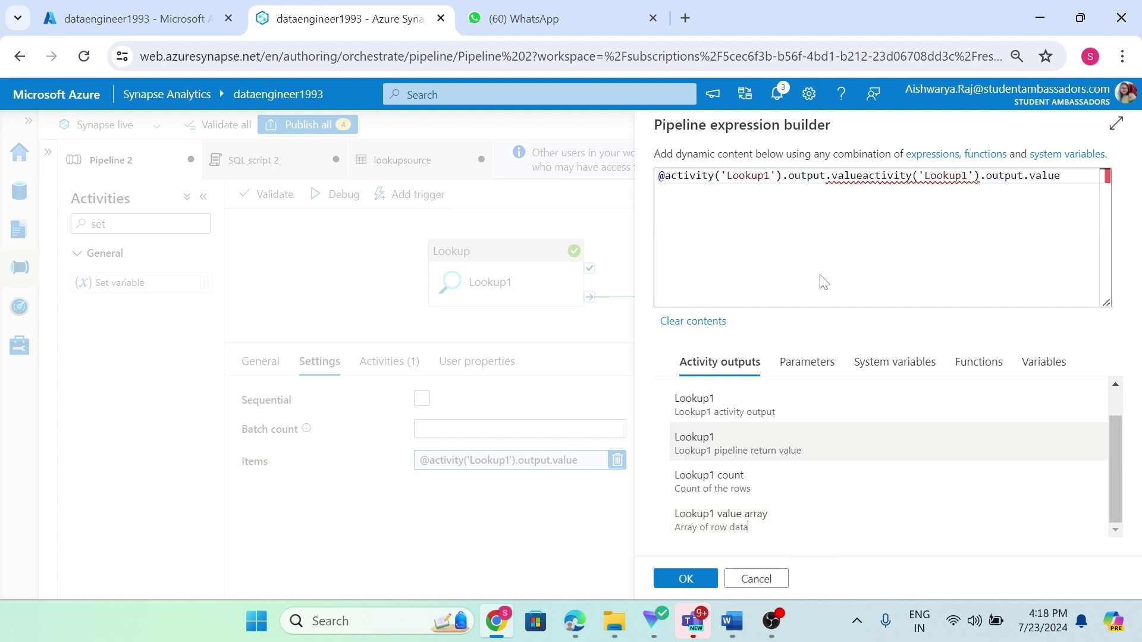
key(ctrl+a)
key(BackSpace)
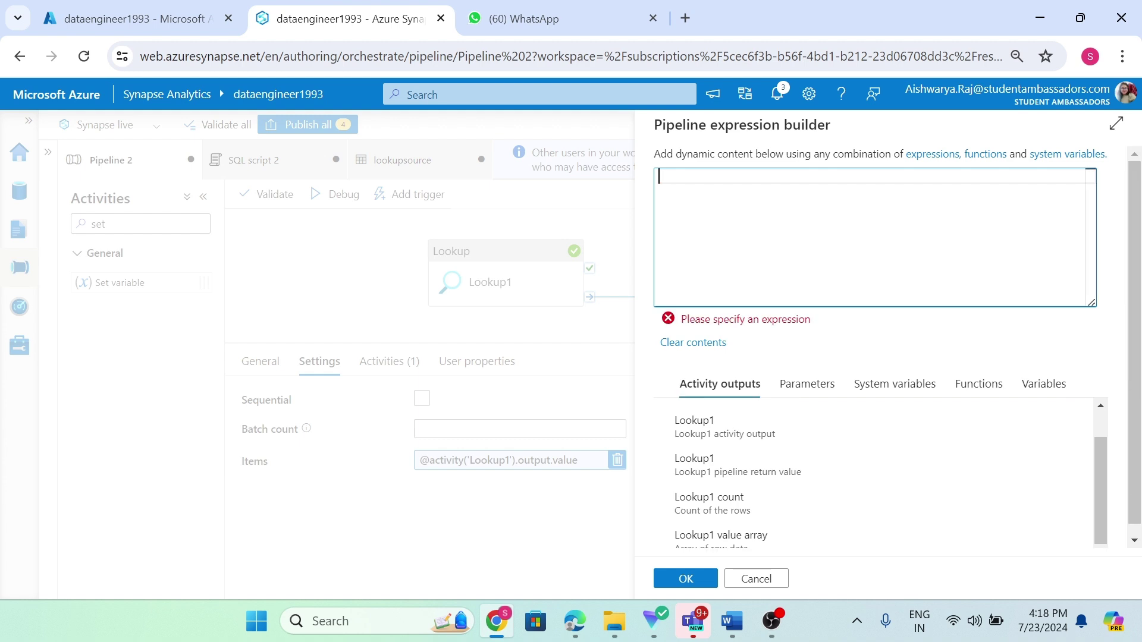
click(770, 541)
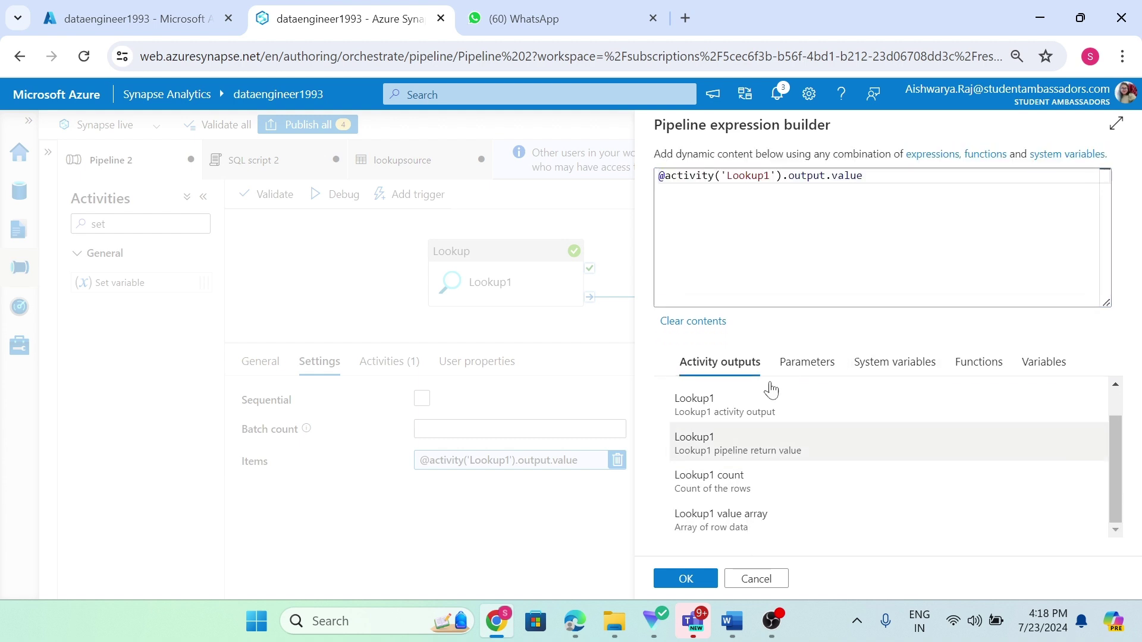
click(685, 579)
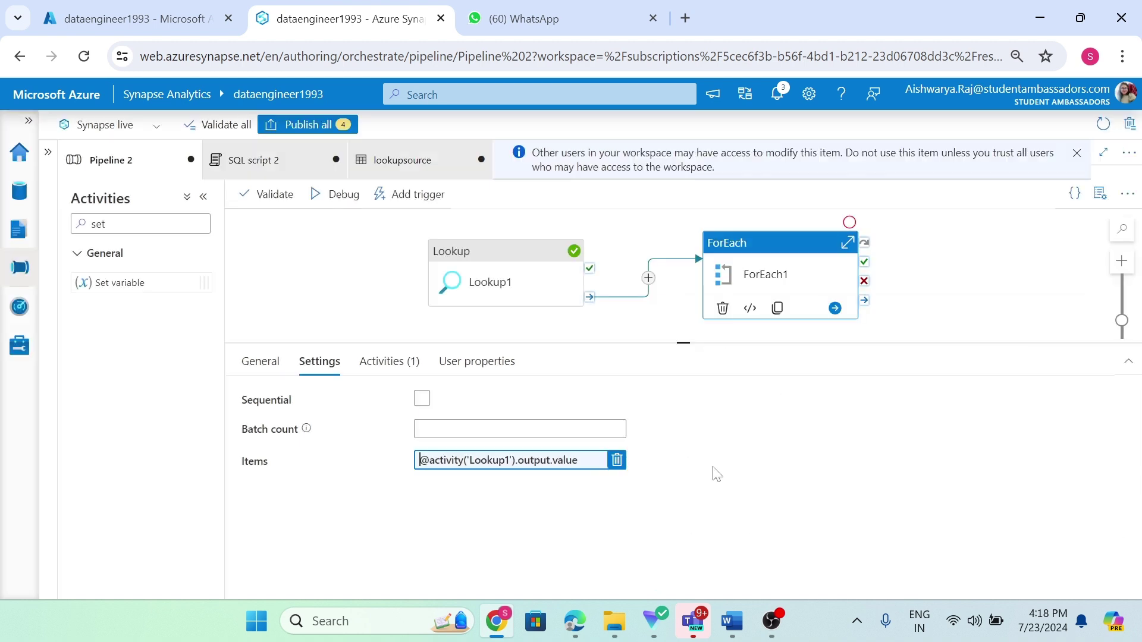
click(788, 268)
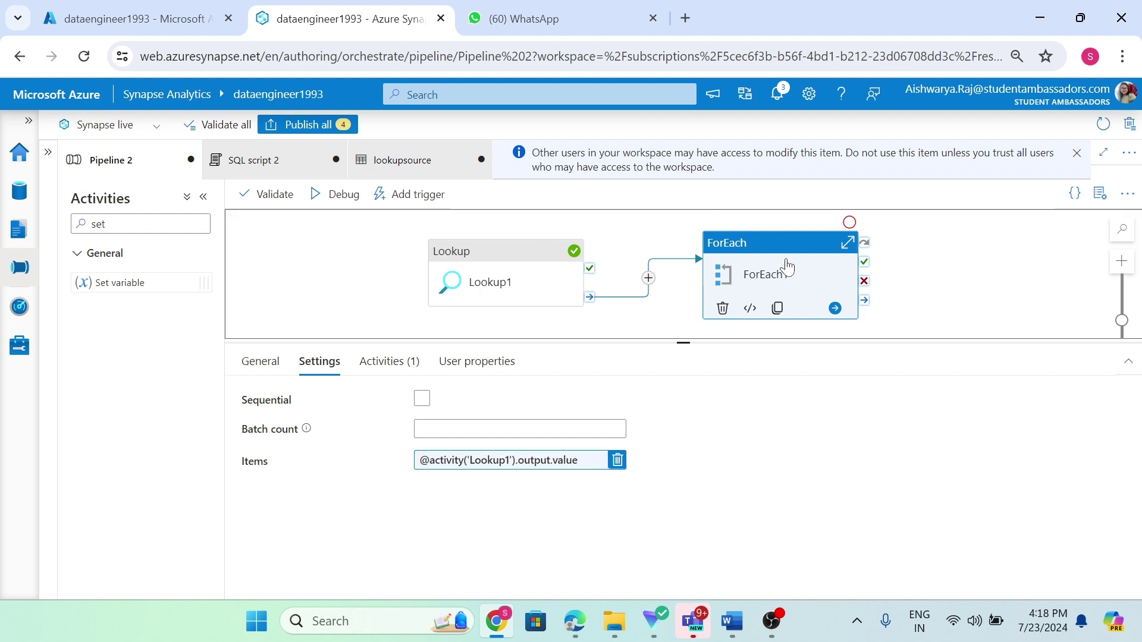
double_click(773, 269)
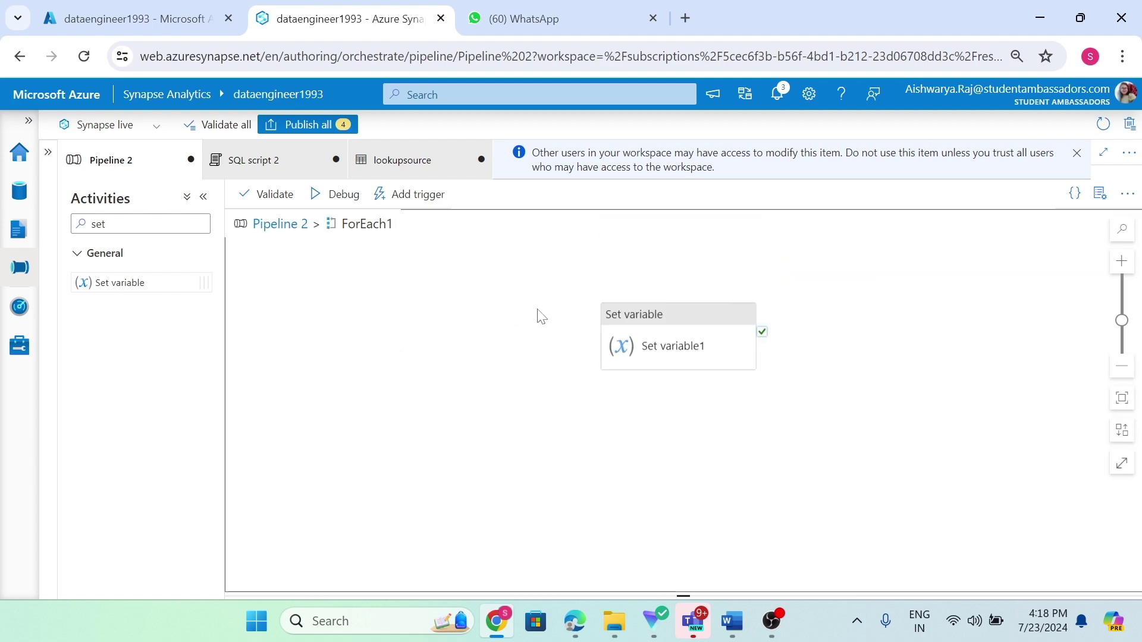
click(642, 339)
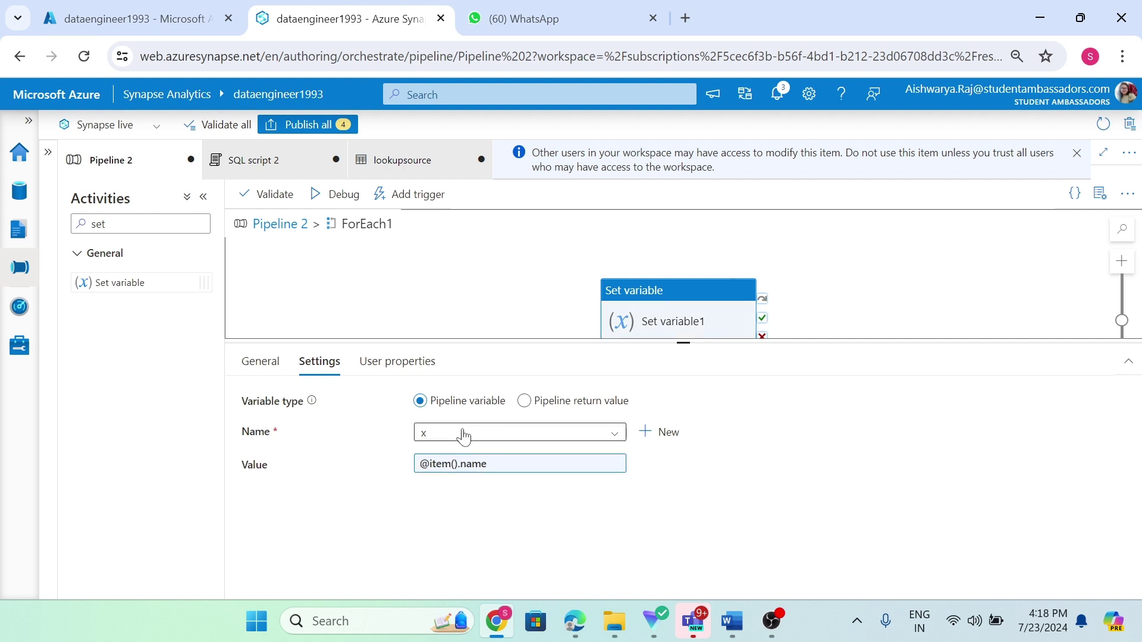
click(481, 464)
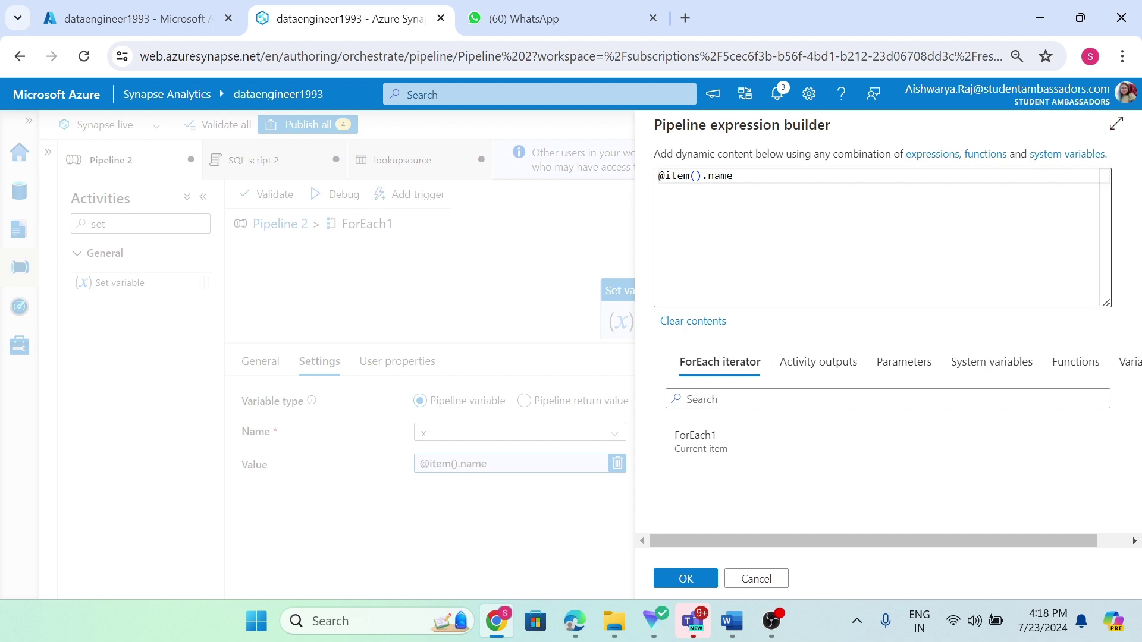
key(BackSpace)
key(BackSpace)
key(BackSpace)
key(BackSpace)
key(BackSpace)
key(BackSpace)
key(BackSpace)
key(BackSpace)
key(BackSpace)
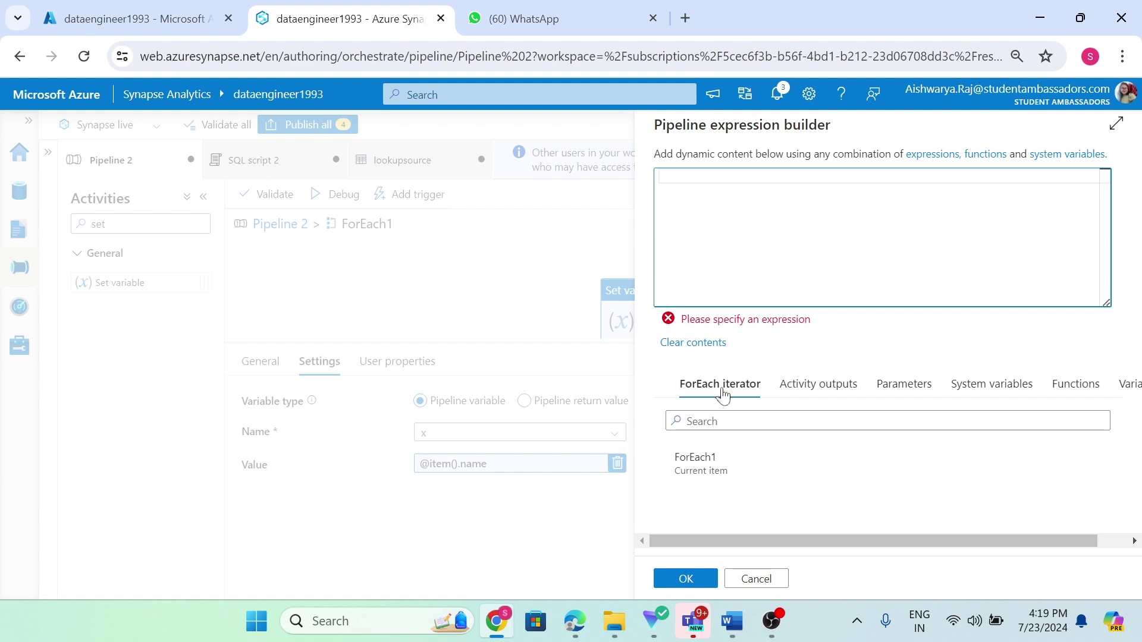
click(721, 466)
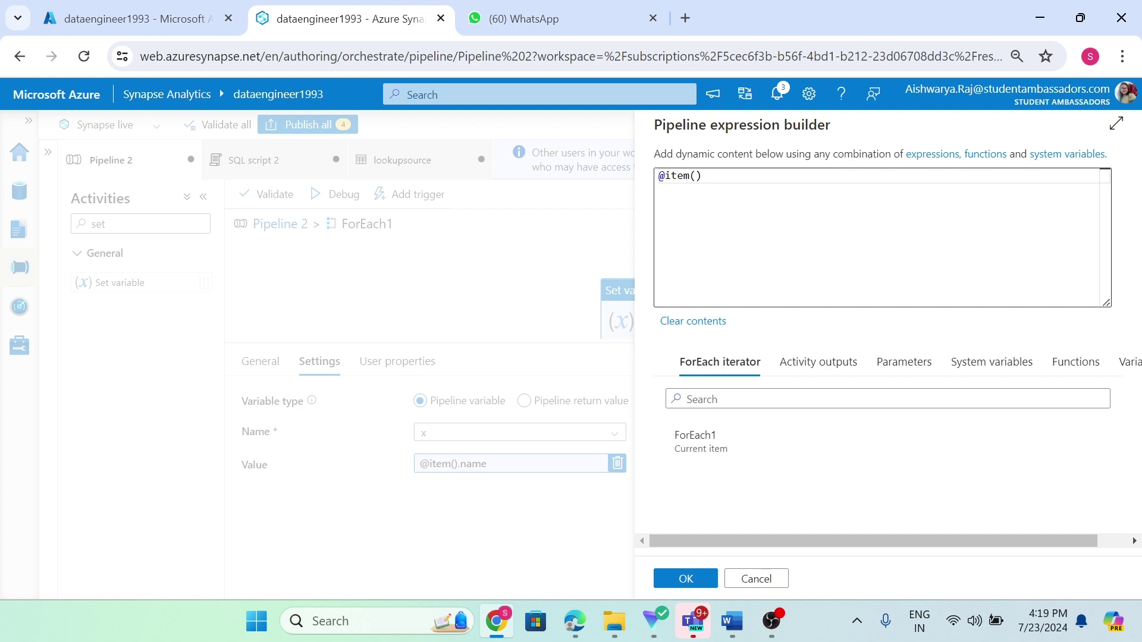
click(687, 582)
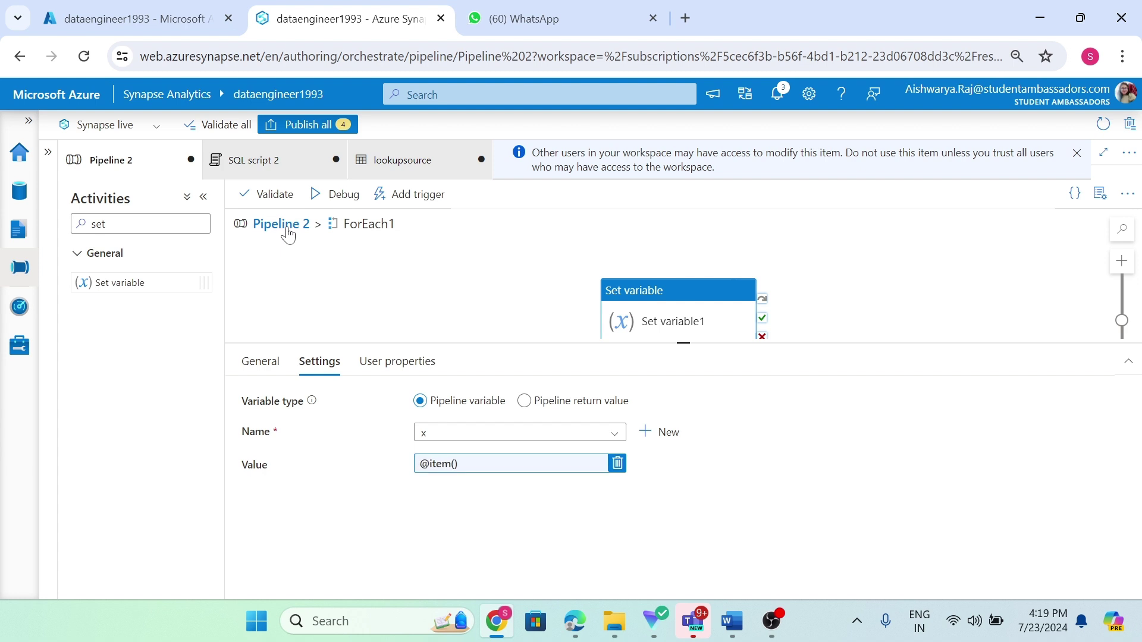
- Return to Pipeline 2 and examine the individual objects and their name property in the Lookup1 run output
click(286, 231)
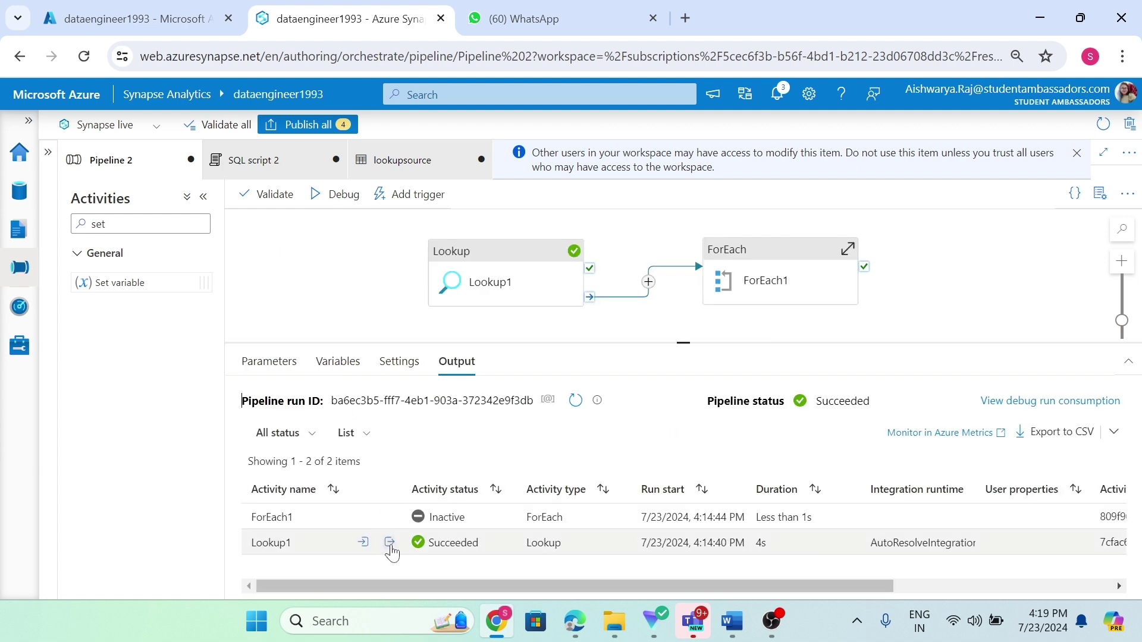
click(390, 542)
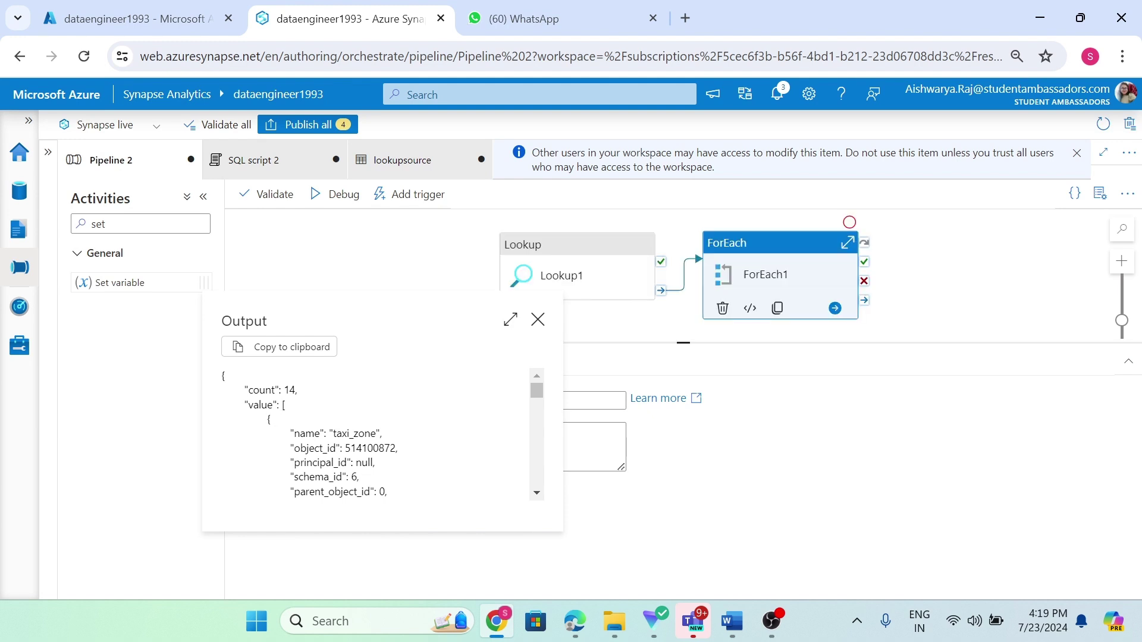
scroll(381, 434, down, 1)
scroll(380, 434, up, 1)
scroll(282, 439, down, 10)
drag(267, 420, 244, 428)
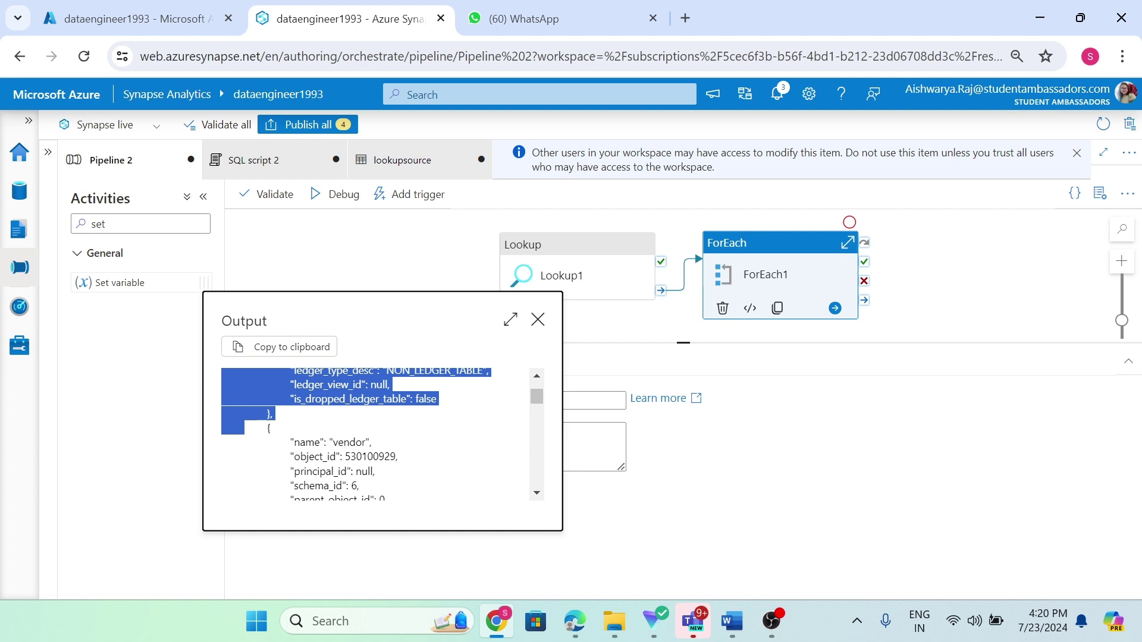
click(290, 442)
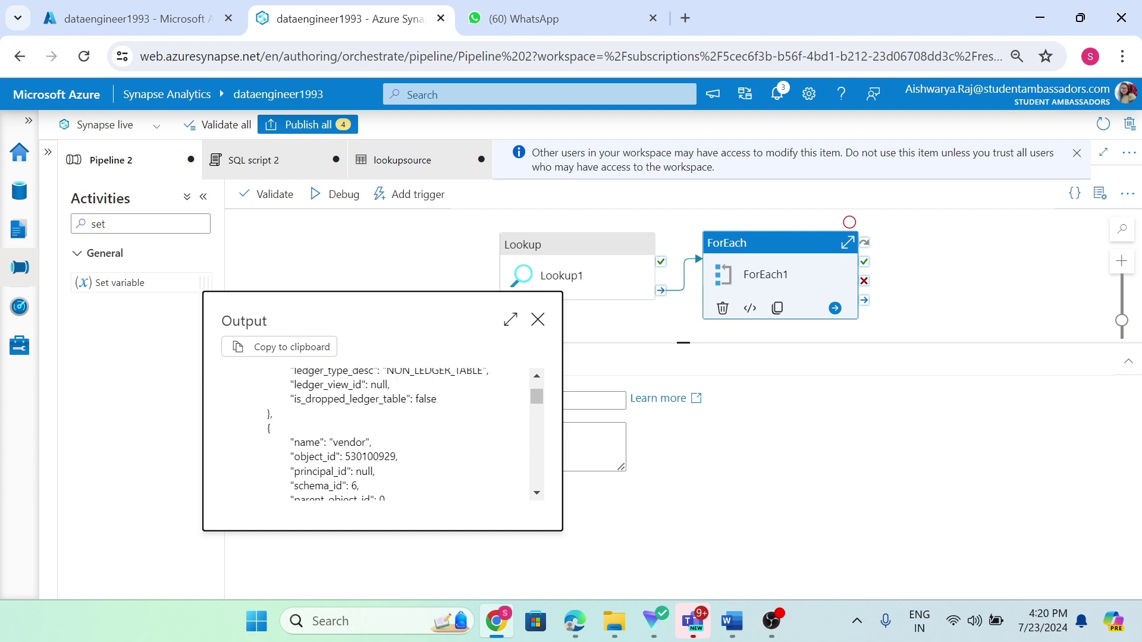
drag(290, 442, 291, 495)
scroll(290, 452, up, 6)
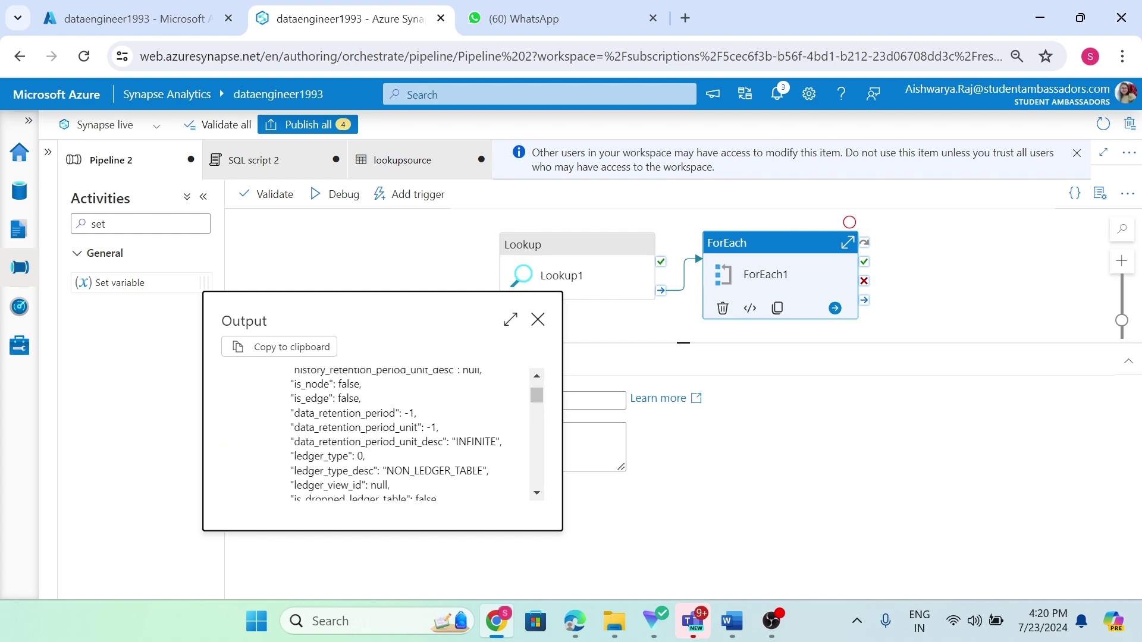
scroll(381, 434, up, 10)
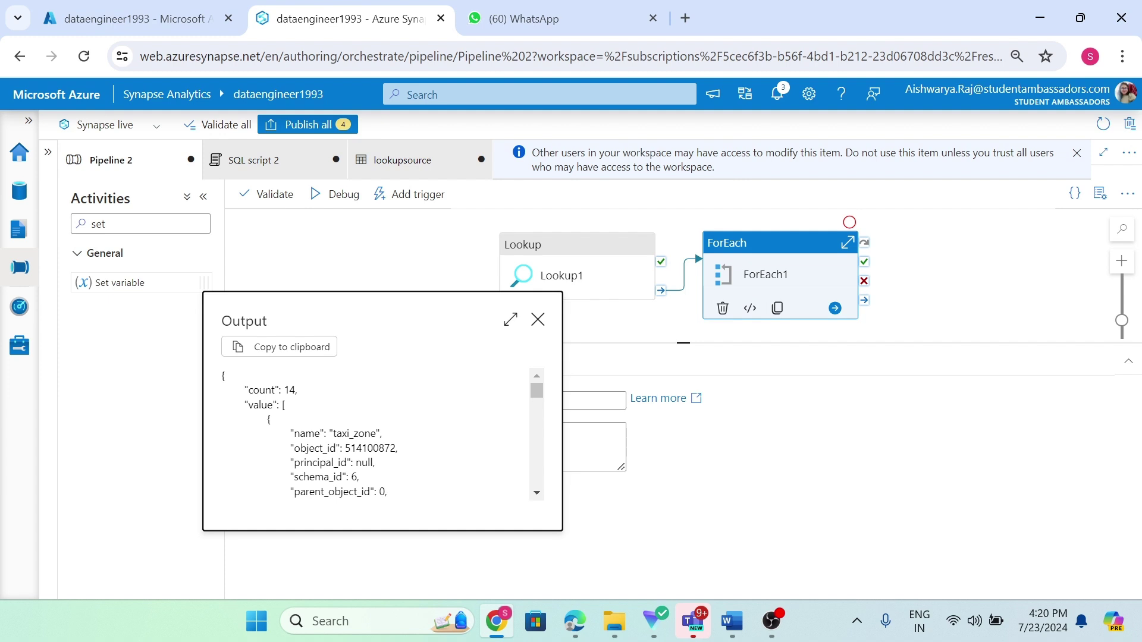
drag(294, 433, 320, 433)
- Review the Items expression in the ForEach1 settings and close the expression builder without changes
click(745, 269)
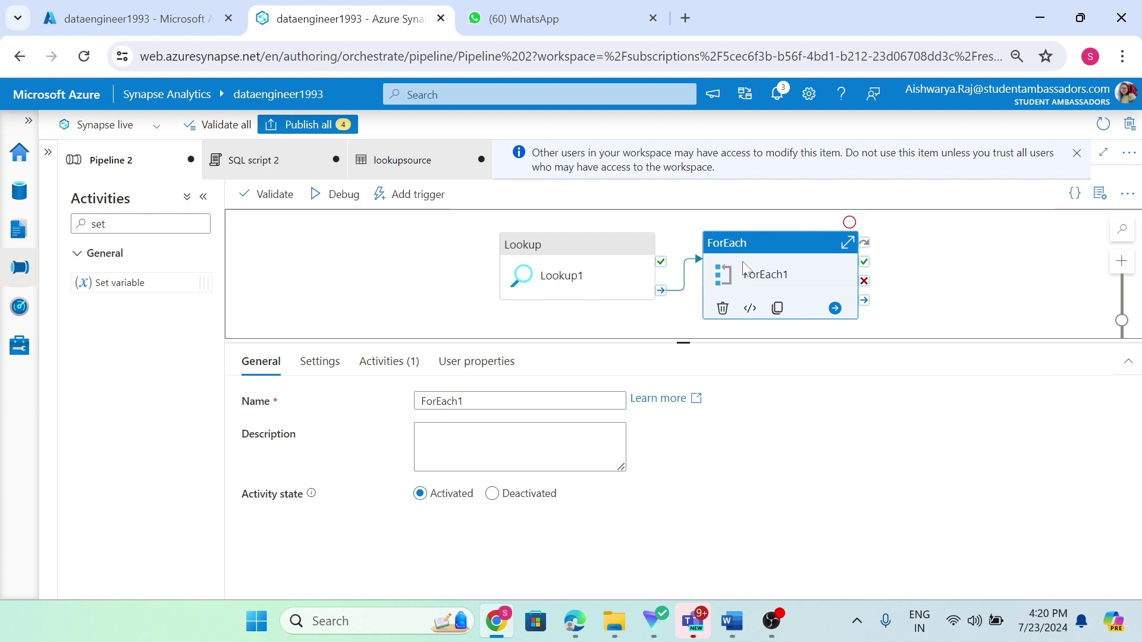
click(326, 362)
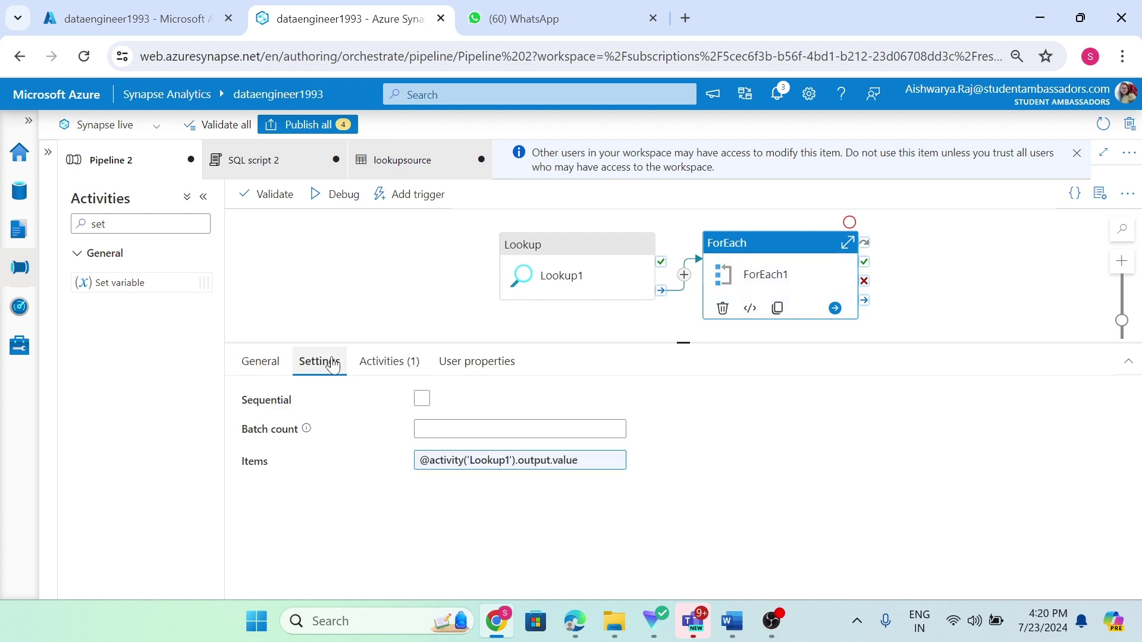
click(492, 467)
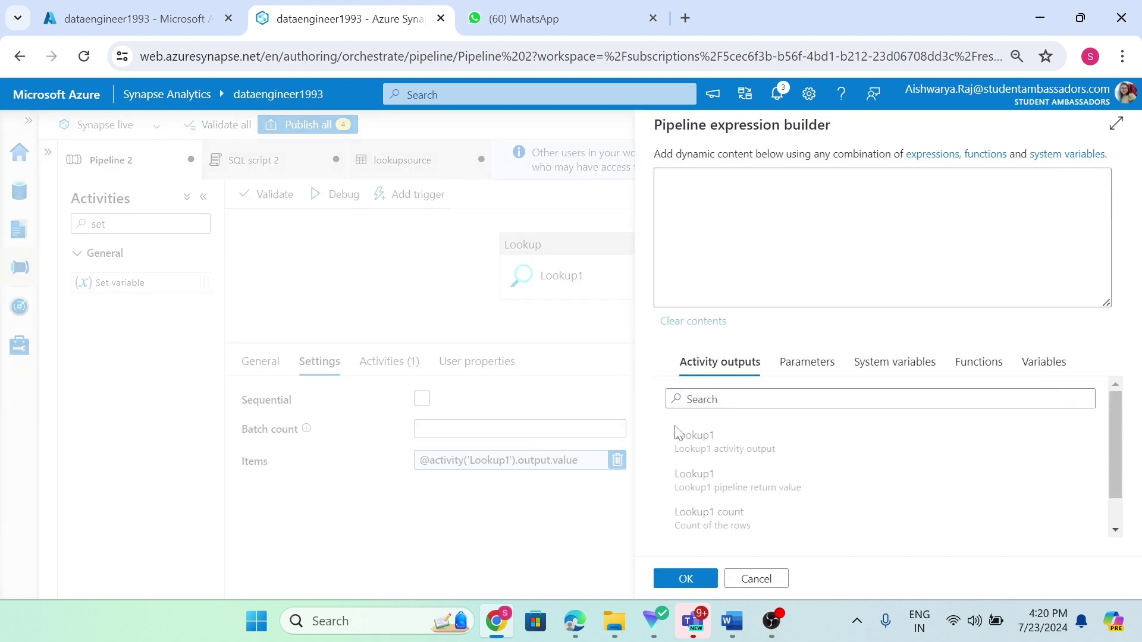
click(757, 580)
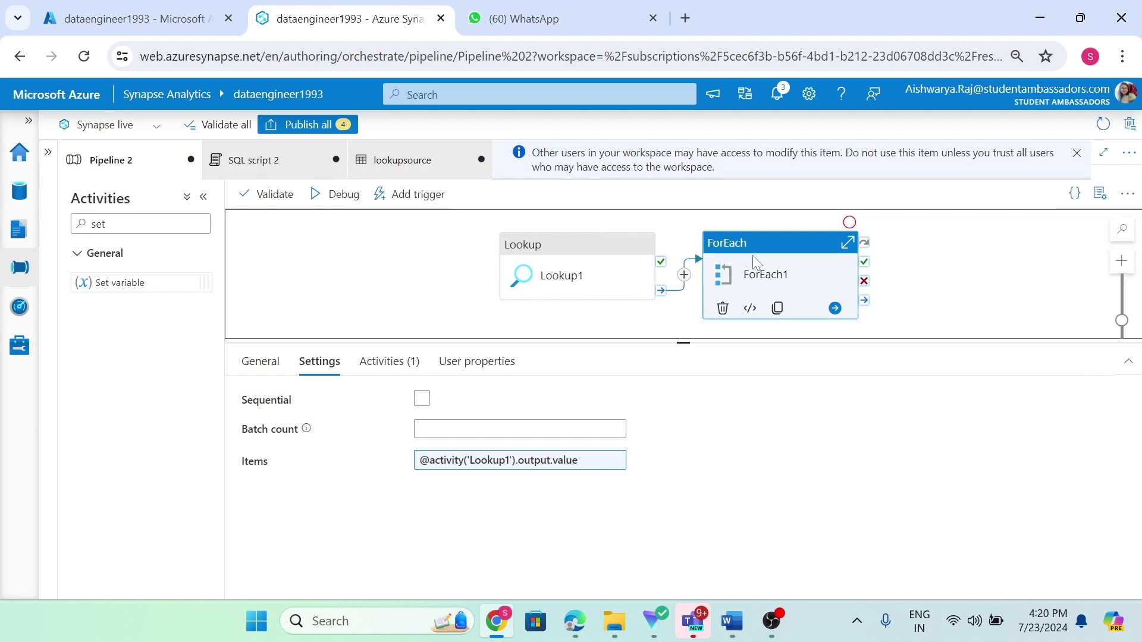
click(407, 365)
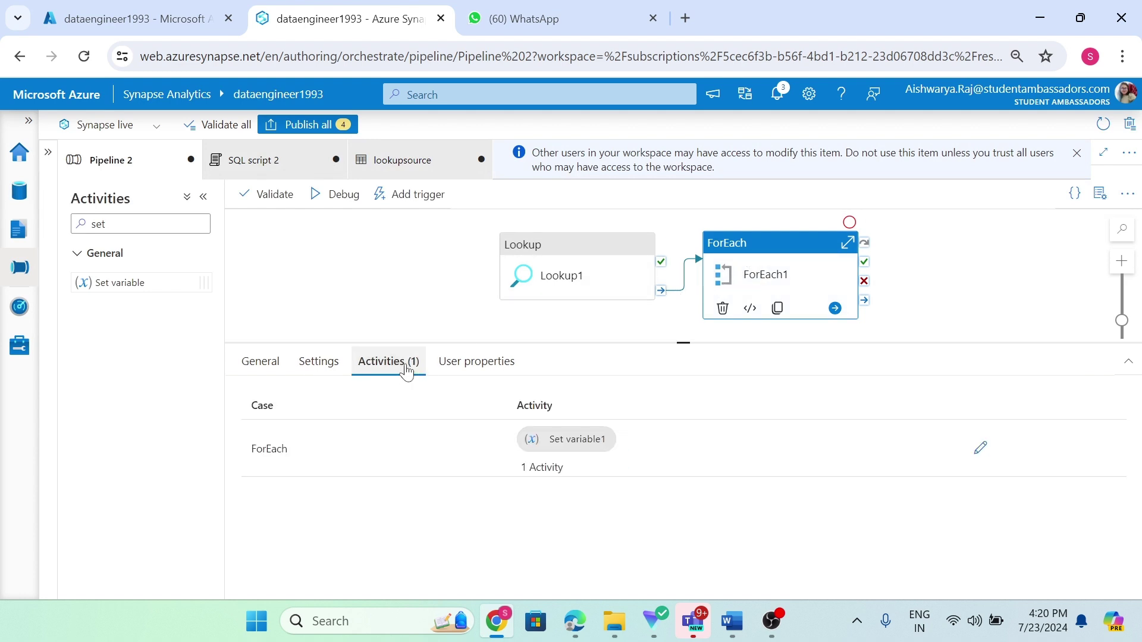
click(981, 450)
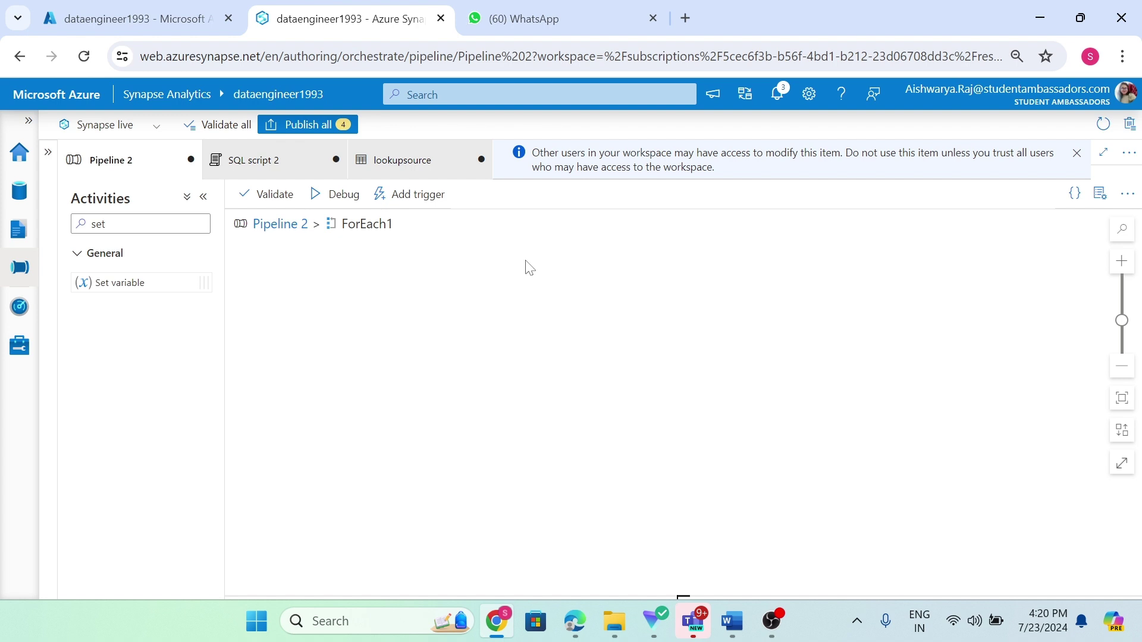
click(645, 257)
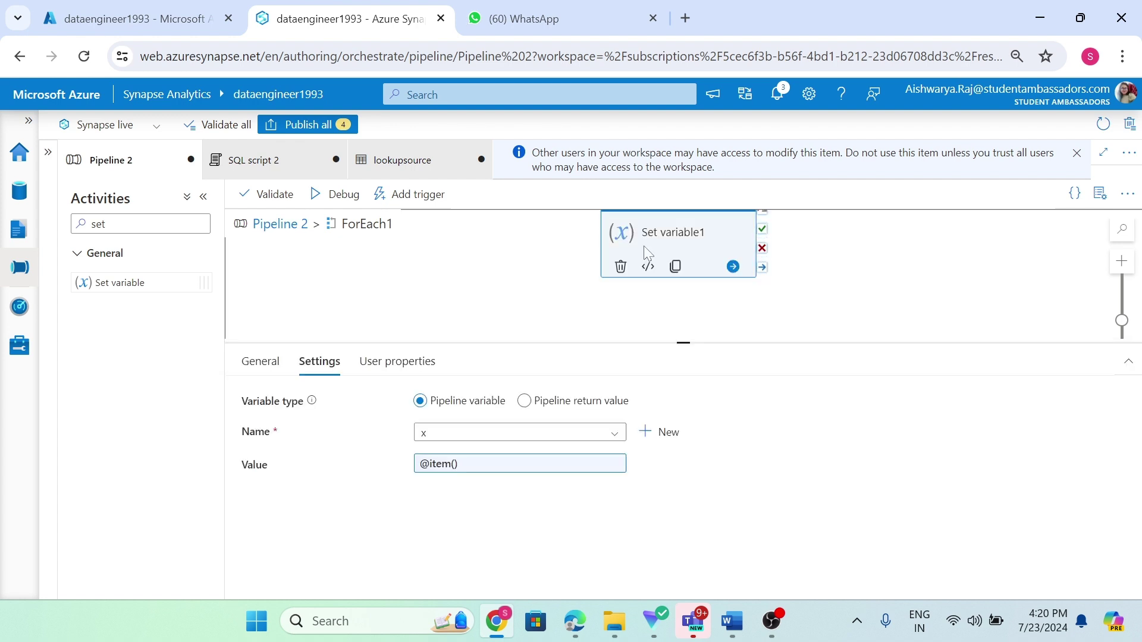
click(475, 467)
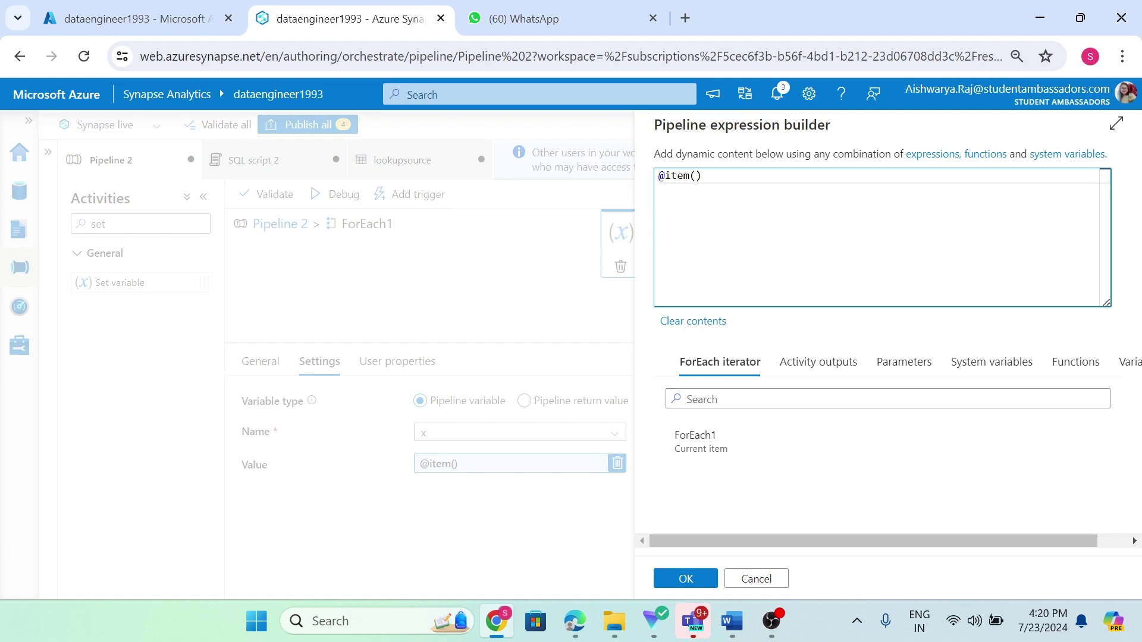
text(.name)
click(704, 578)
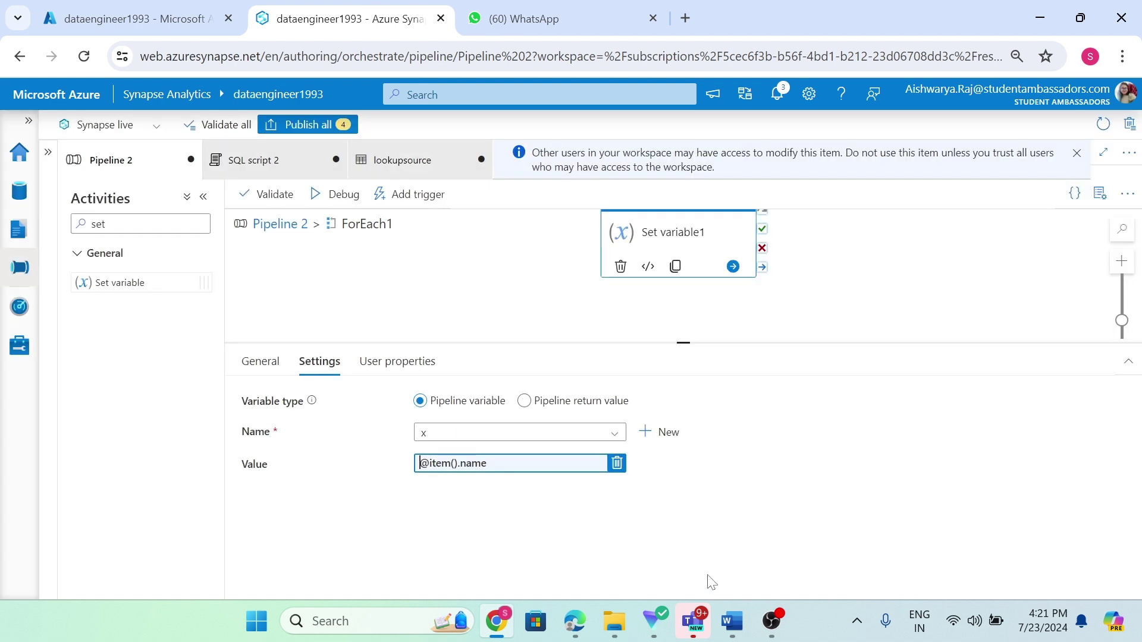
- Debug the pipeline, return to the Pipeline 2 canvas, and refresh the run output
click(490, 323)
click(348, 200)
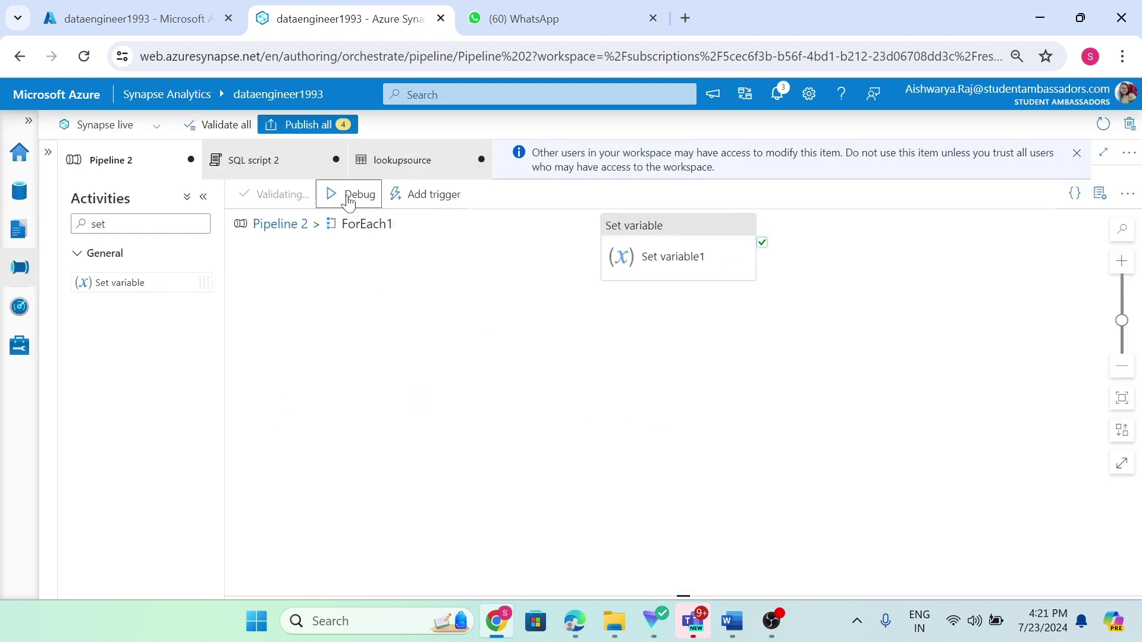
click(282, 229)
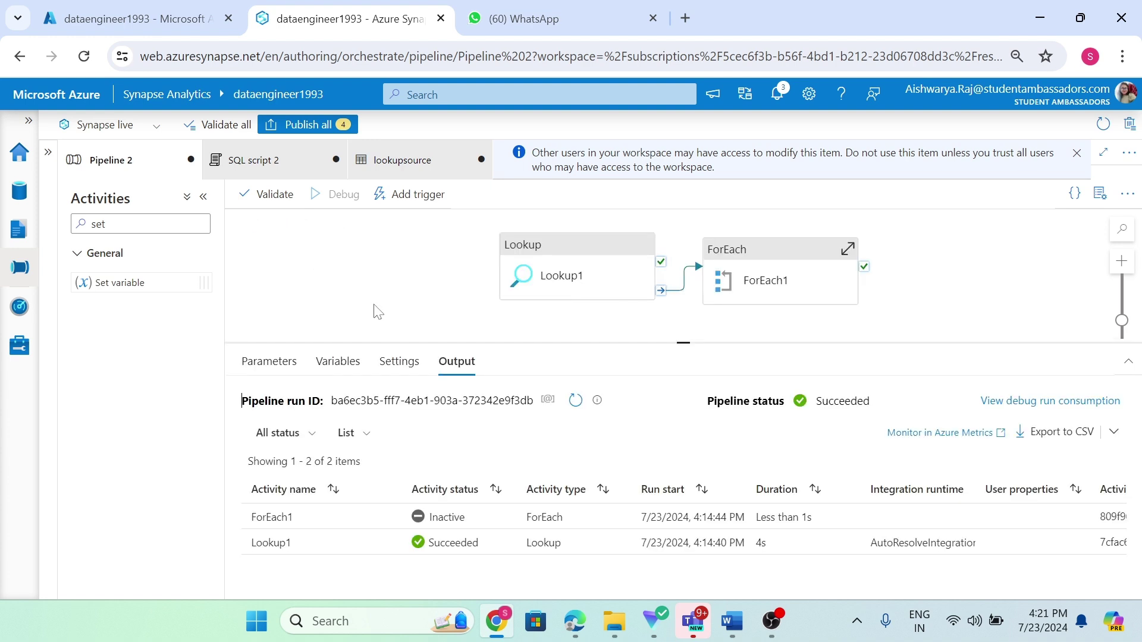
click(421, 307)
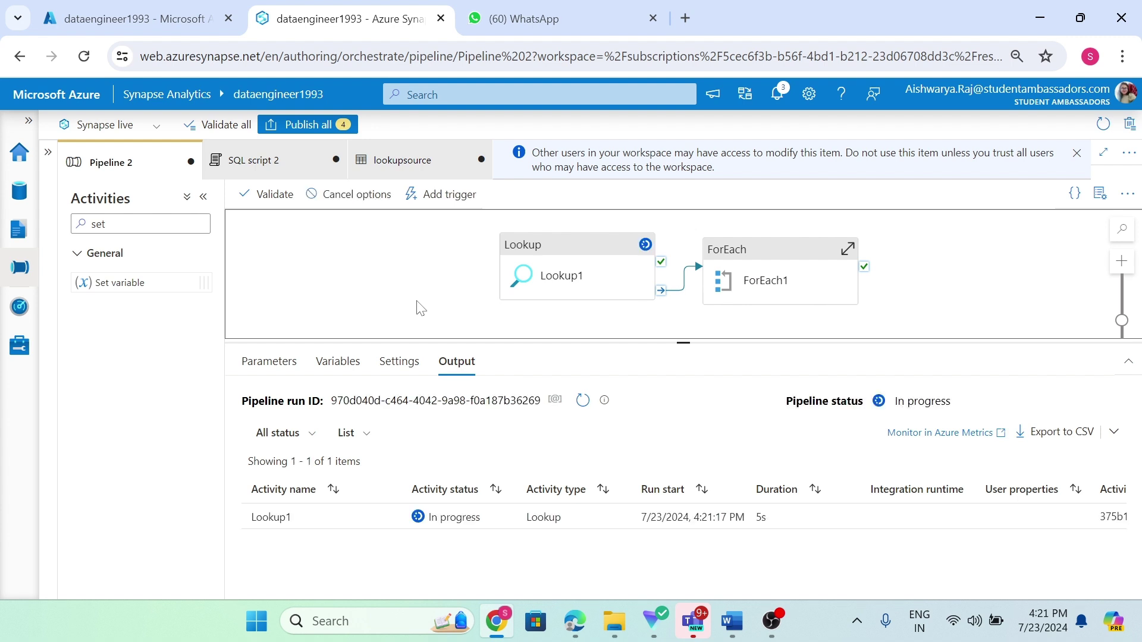
click(583, 409)
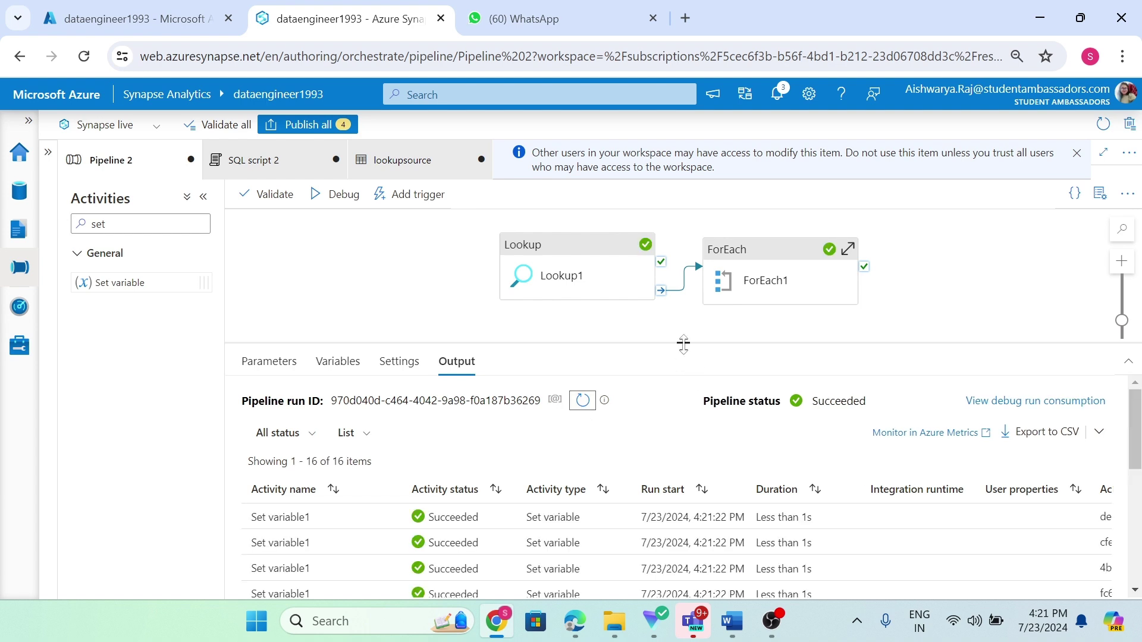
- Enlarge the run output area and look through the list of activity runs from the latest debug
drag(683, 342, 662, 317)
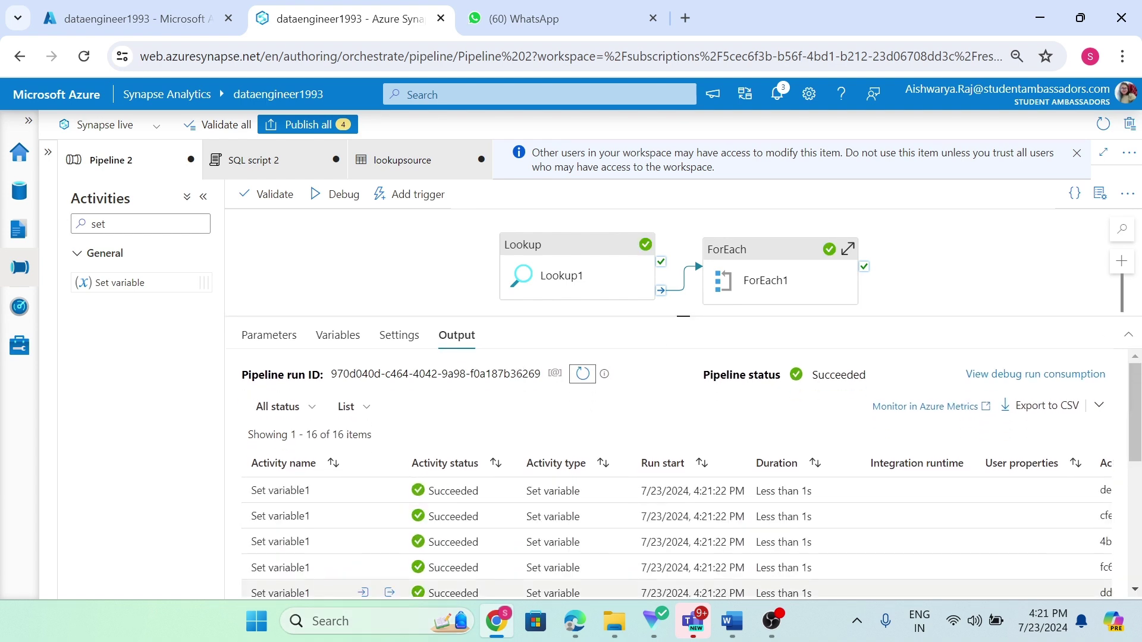
scroll(377, 535, down, 3)
scroll(377, 540, down, 3)
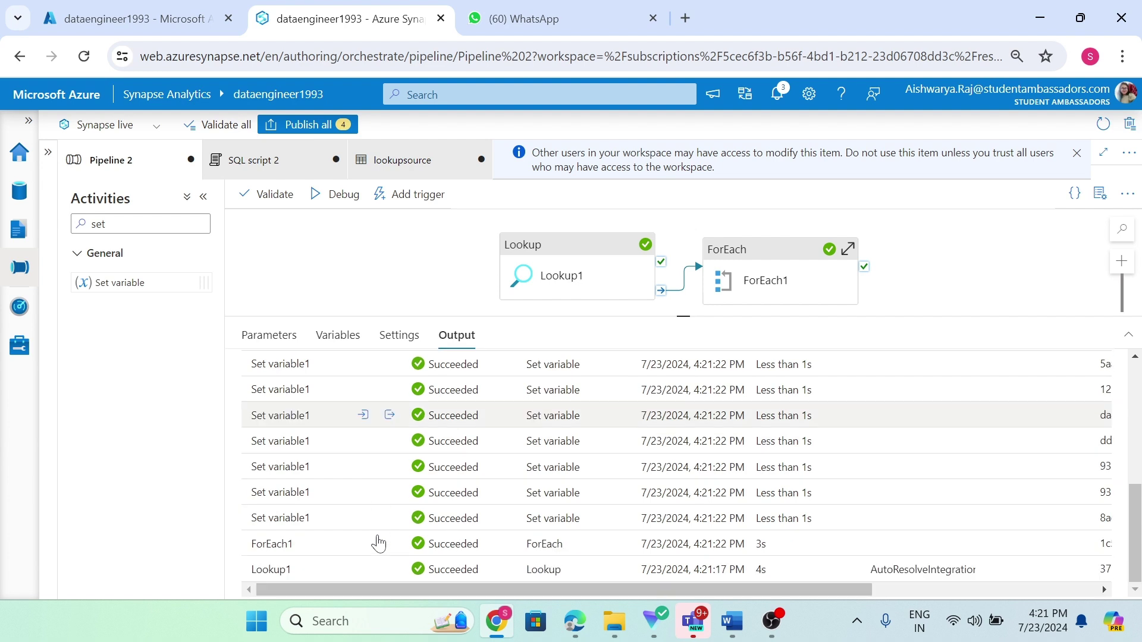
scroll(384, 517, up, 5)
scroll(385, 517, up, 2)
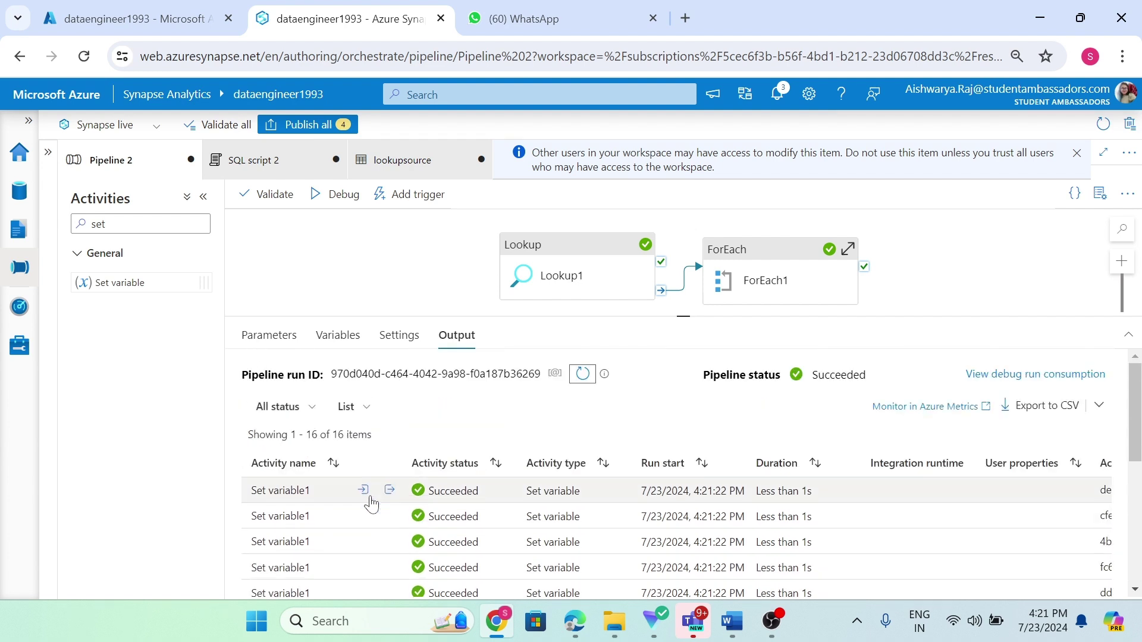
scroll(383, 515, down, 3)
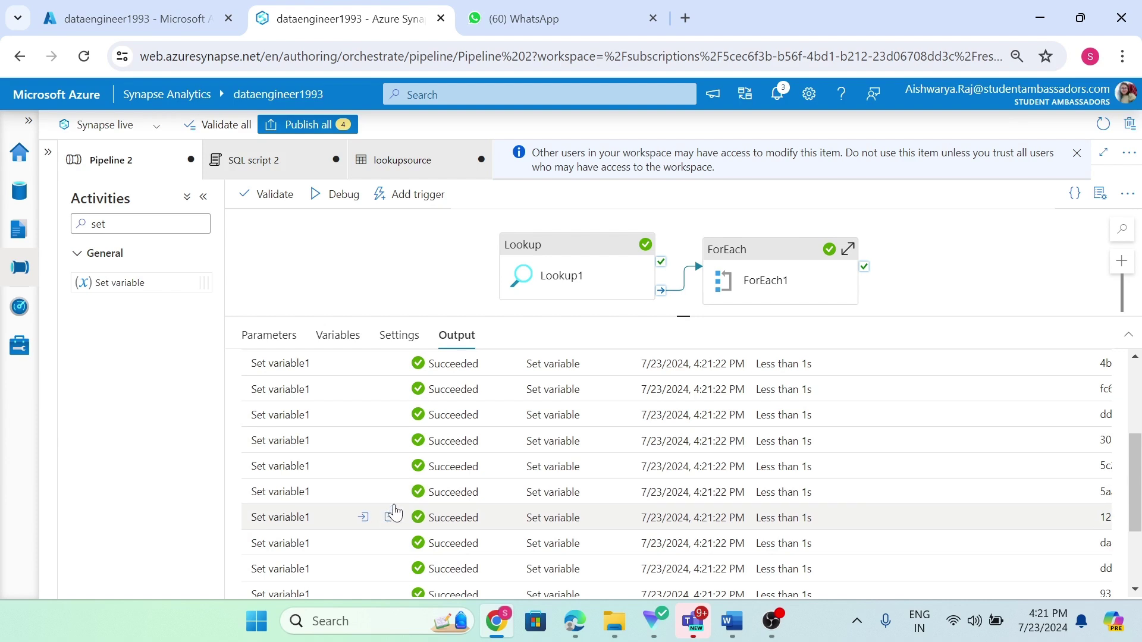
- Inspect the output value of several individual Set variable1 runs, closing each output after reading it
click(390, 519)
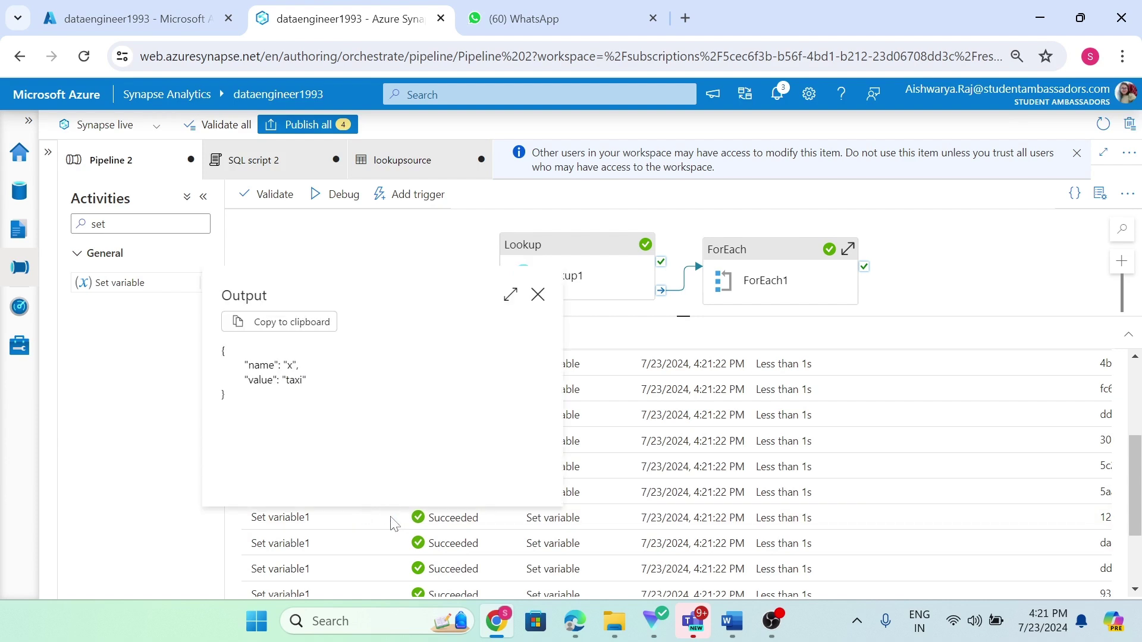
click(538, 295)
scroll(416, 512, down, 3)
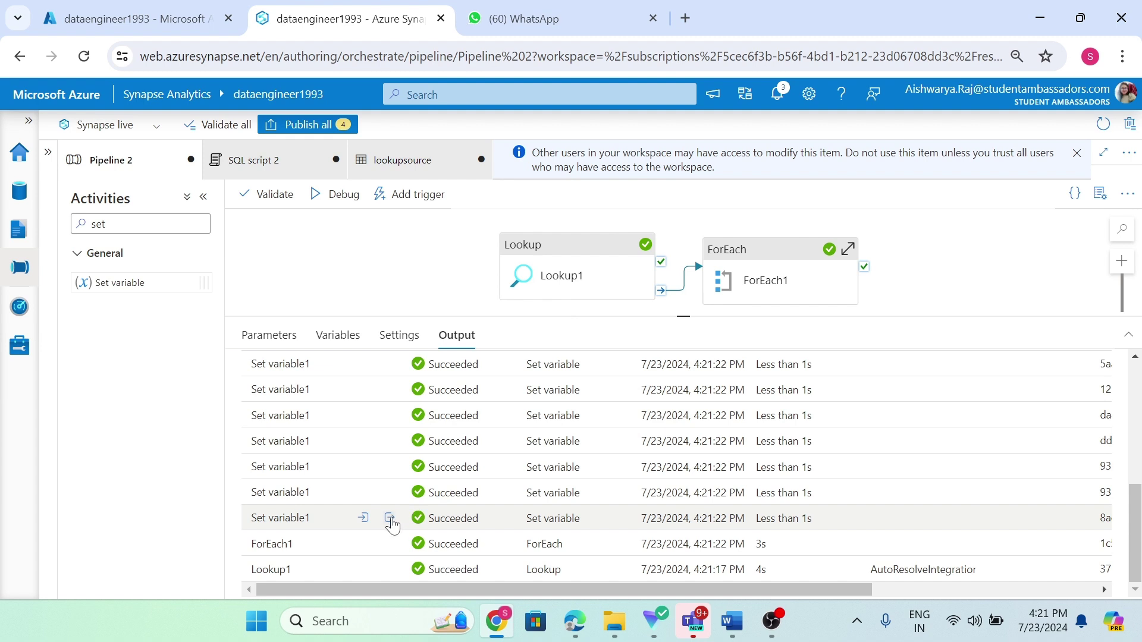
click(390, 518)
click(536, 297)
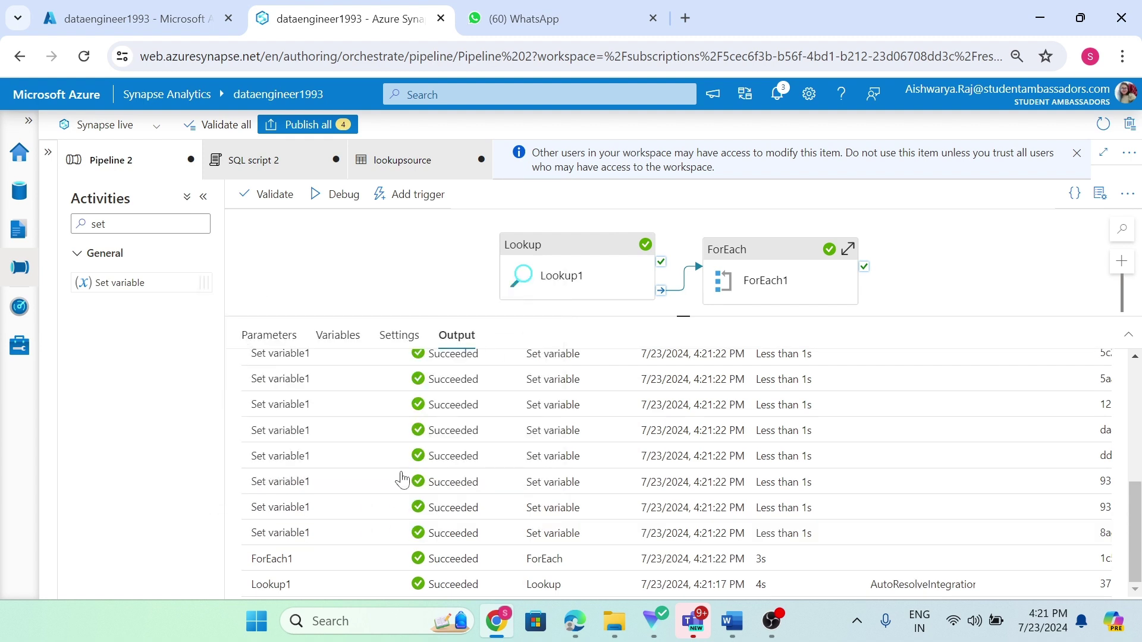
click(389, 508)
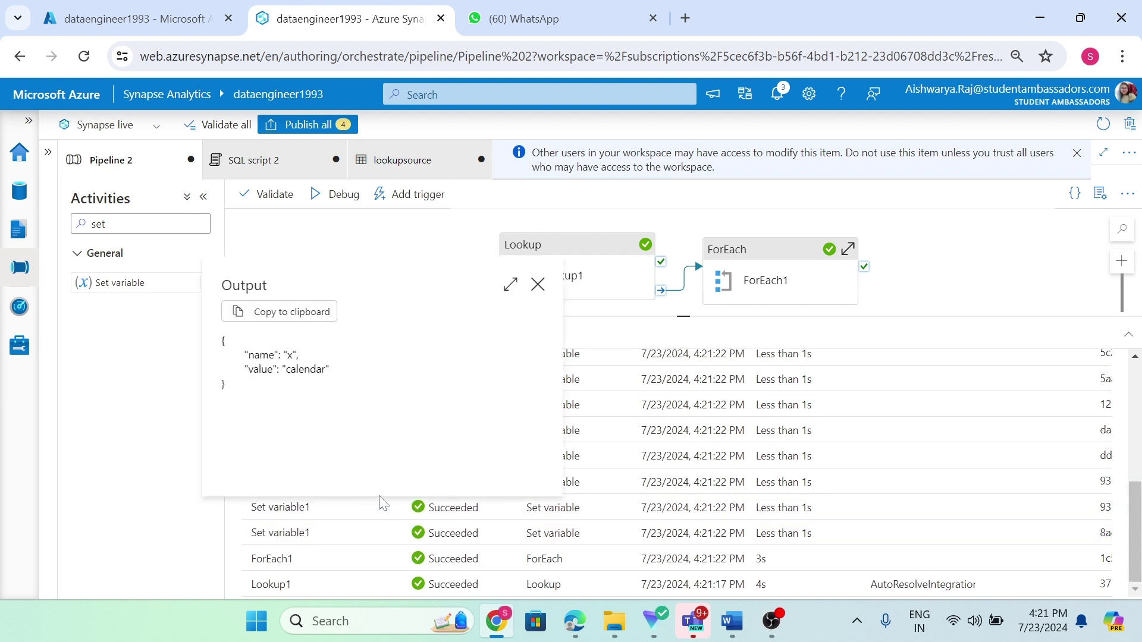
click(538, 292)
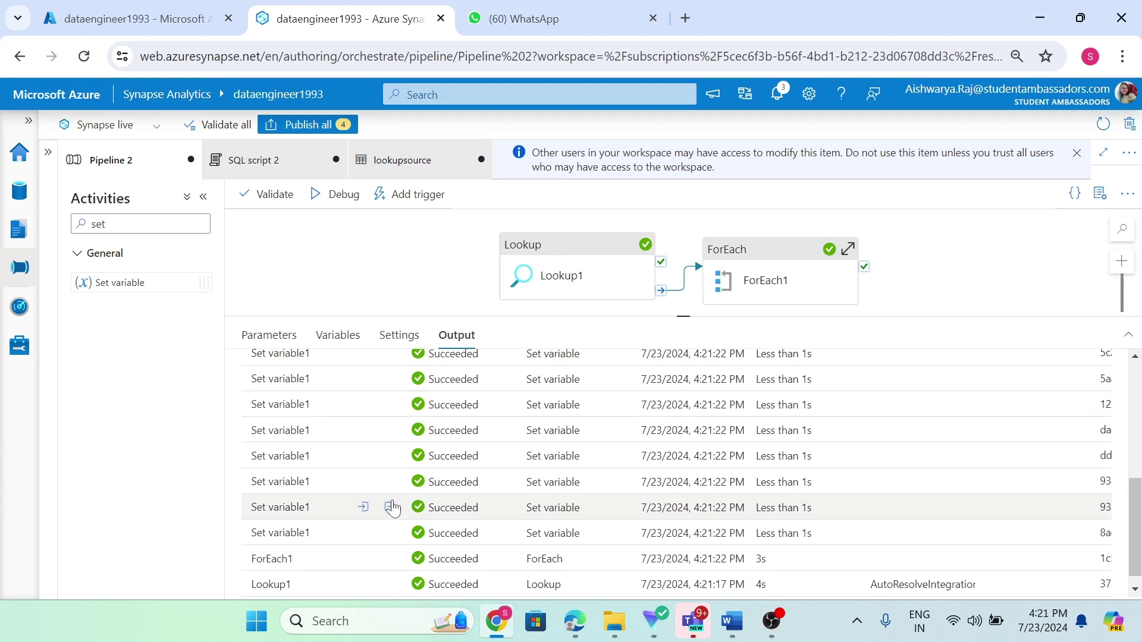
click(390, 482)
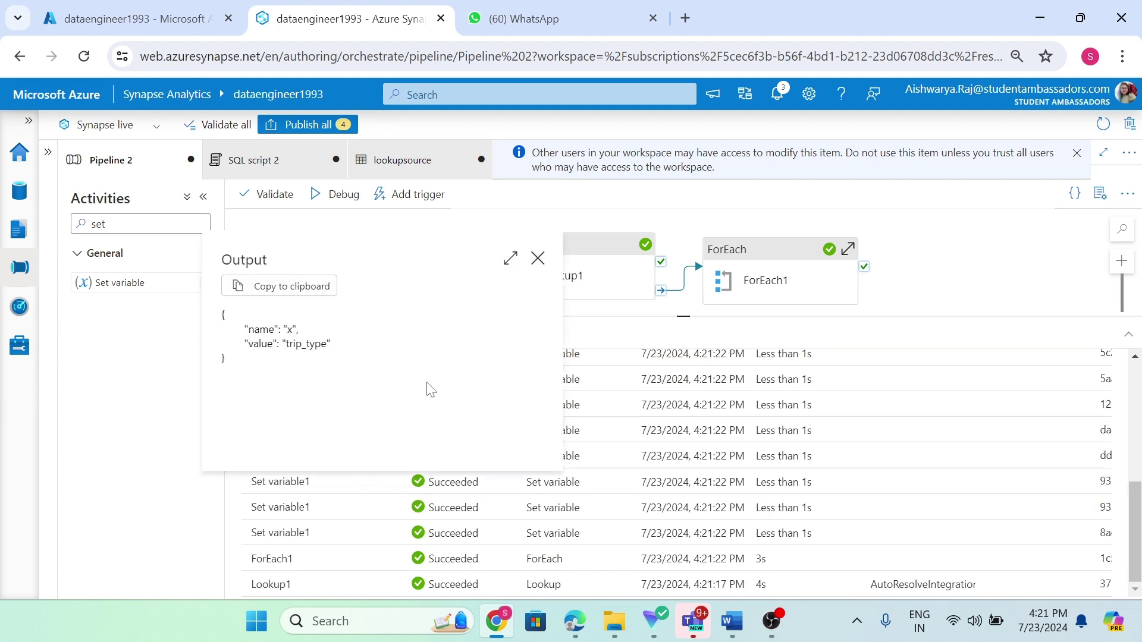
click(538, 258)
click(390, 455)
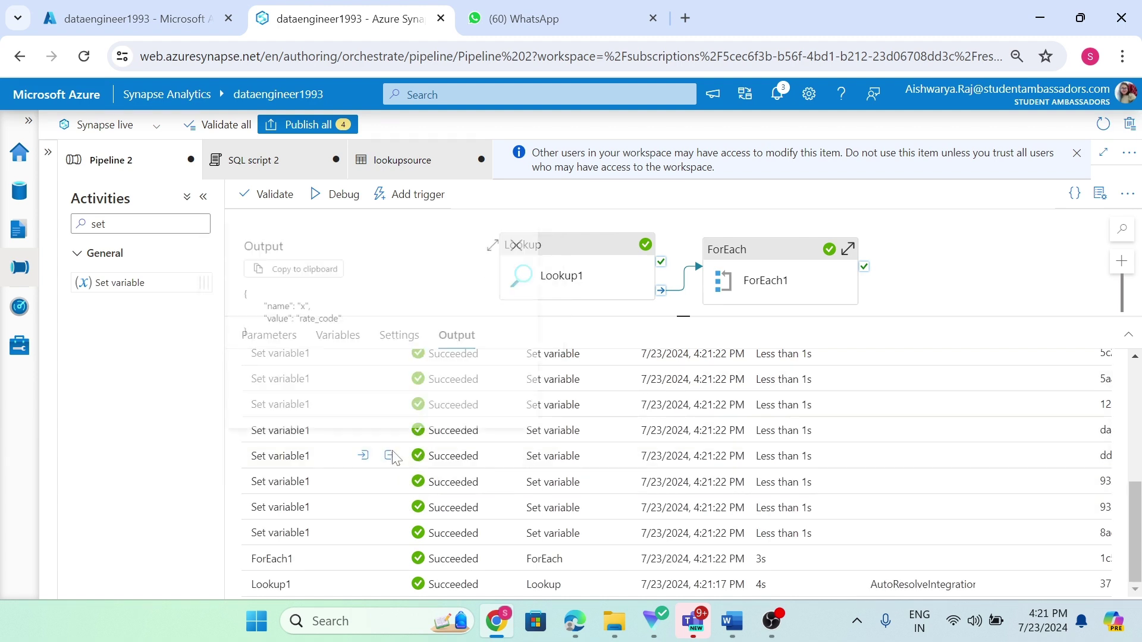
click(538, 235)
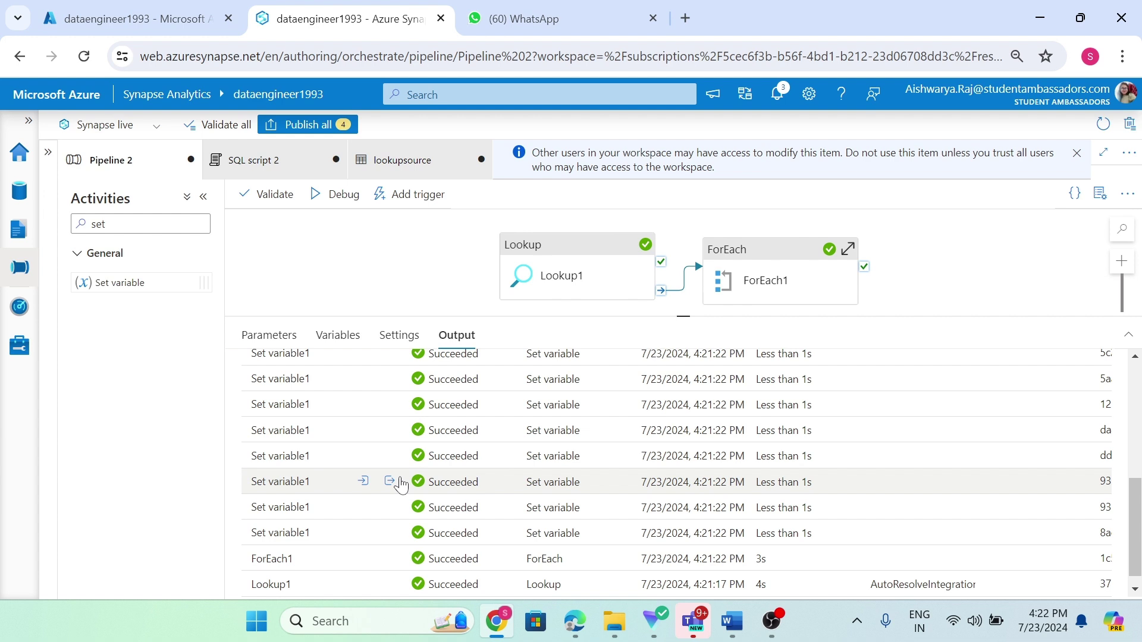
- Open the inner activities of ForEach1 and deactivate Set variable1
click(765, 280)
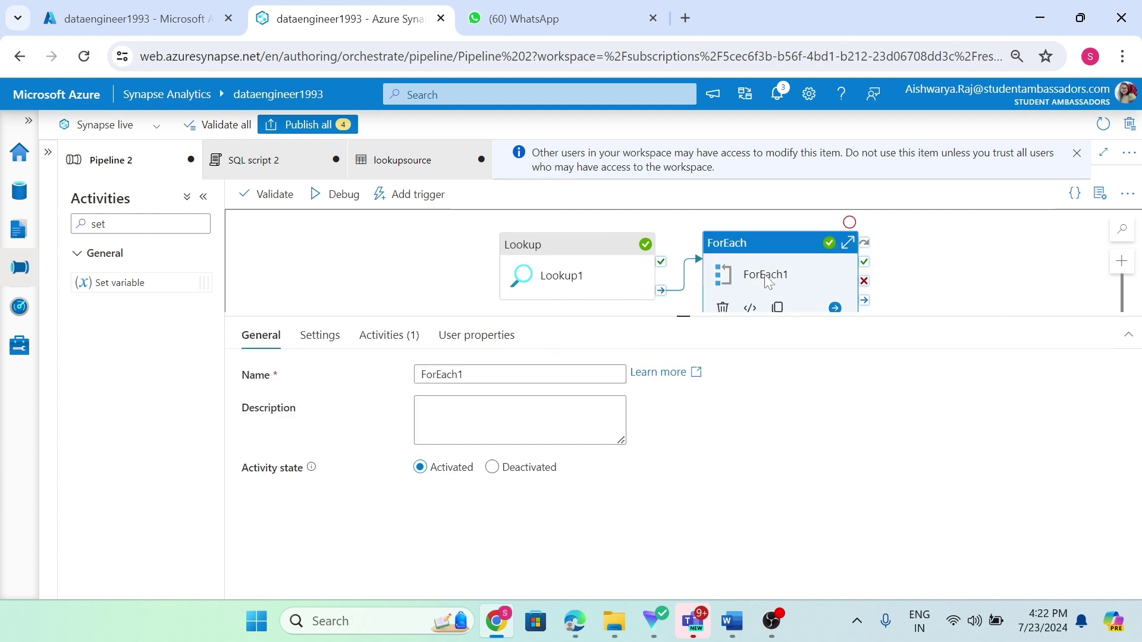
double_click(765, 283)
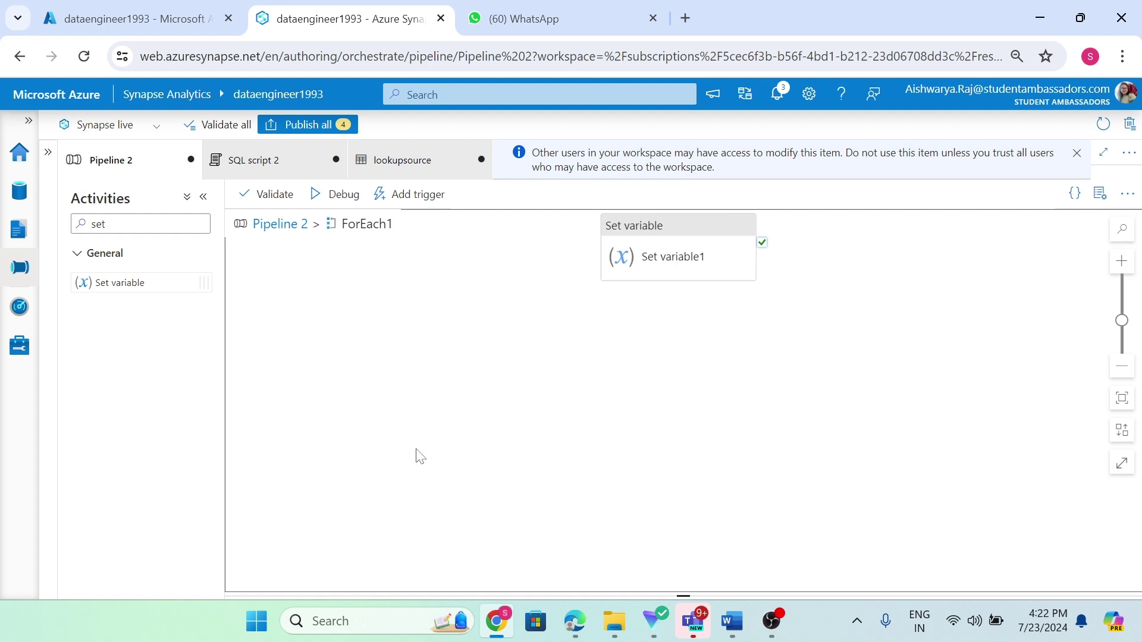
click(670, 227)
drag(666, 241, 531, 276)
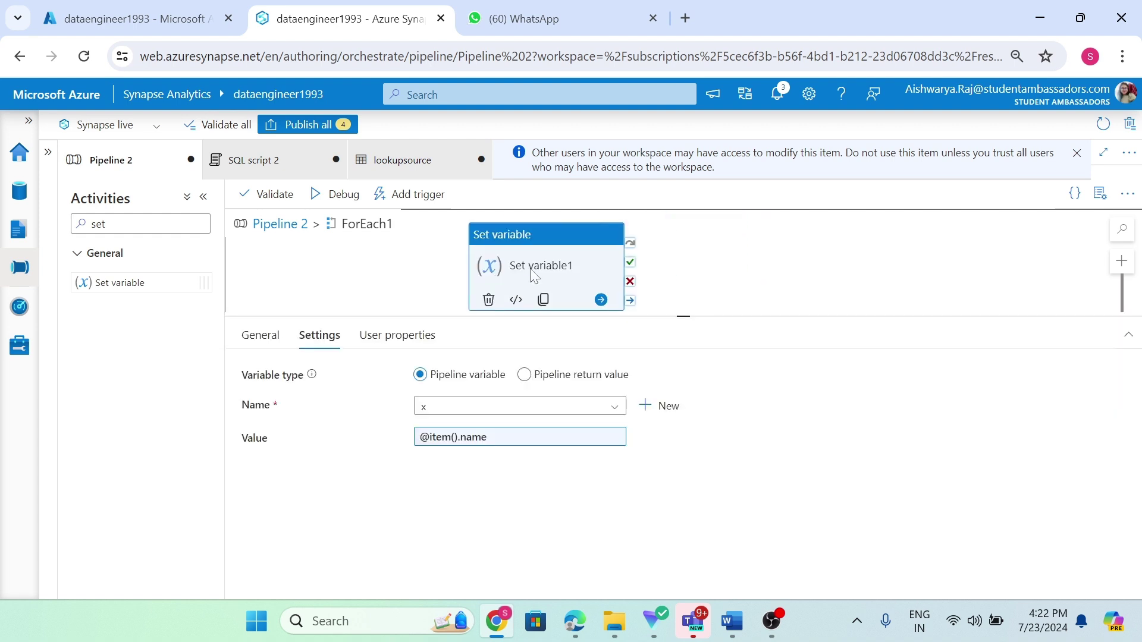
drag(682, 316, 685, 397)
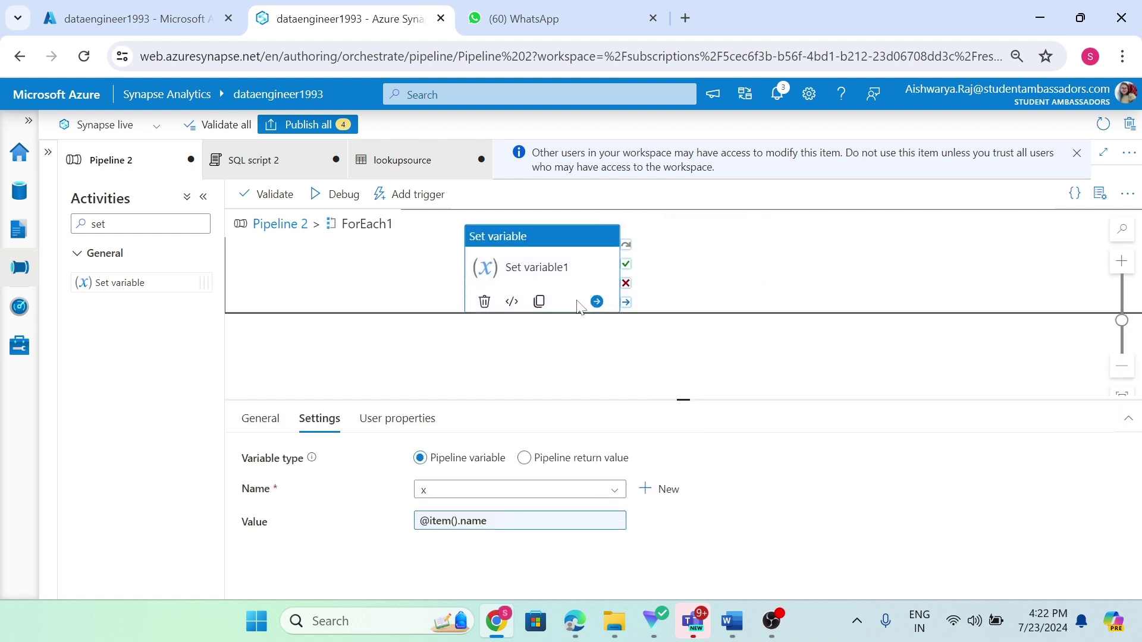
right_click(548, 271)
click(570, 335)
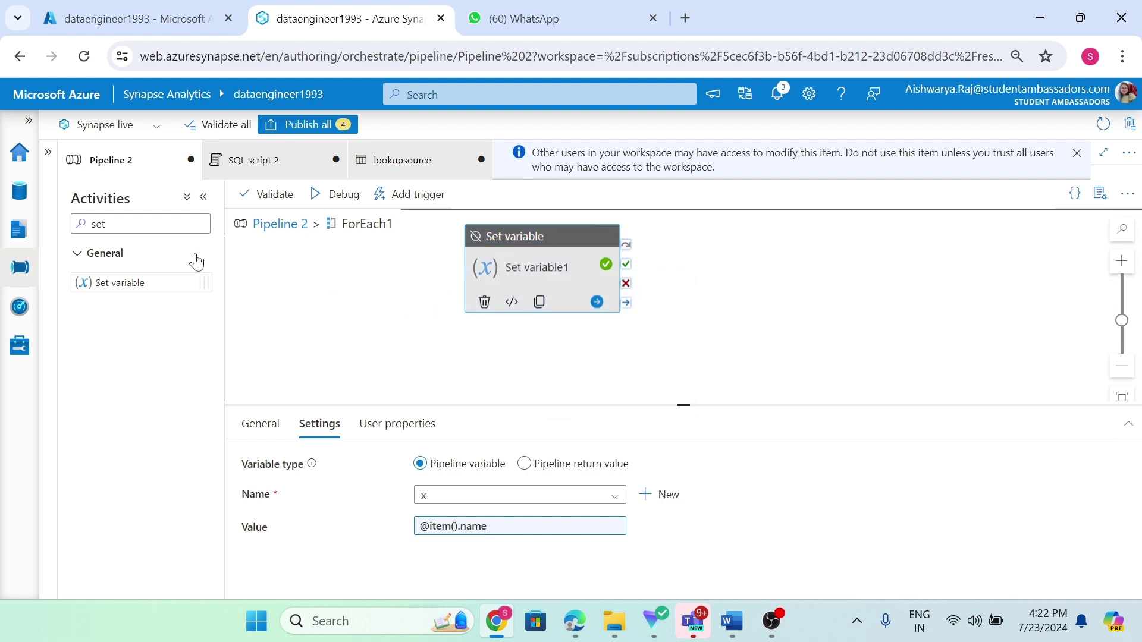
- Find the Copy data activity, add it beside Set variable1 inside ForEach1, and show its source settings
double_click(99, 225)
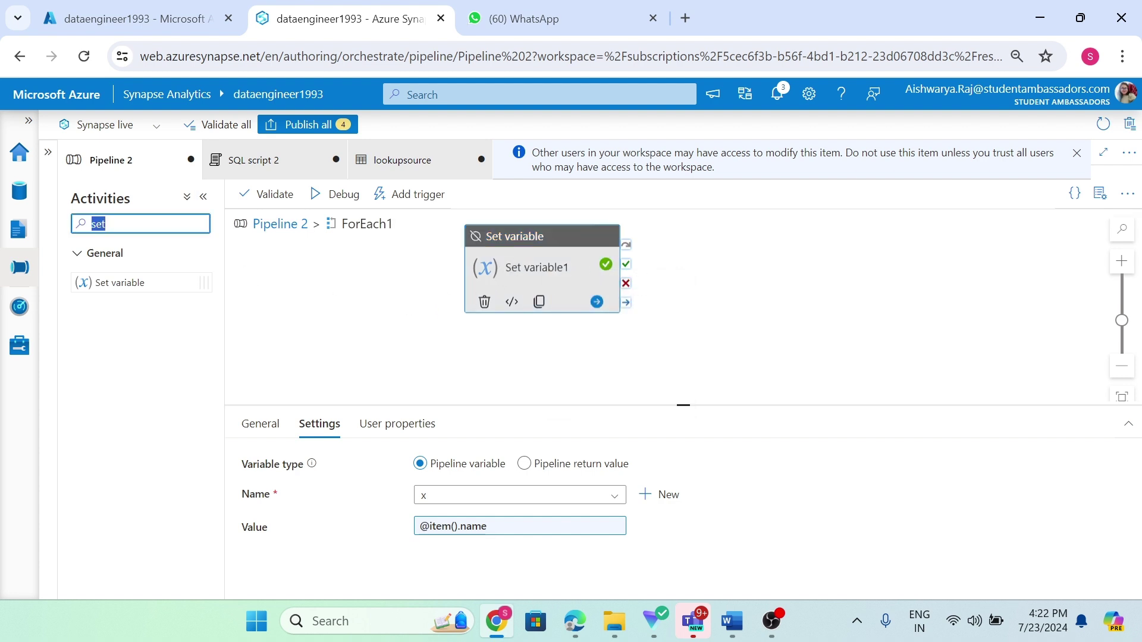
key(BackSpace)
text(cop)
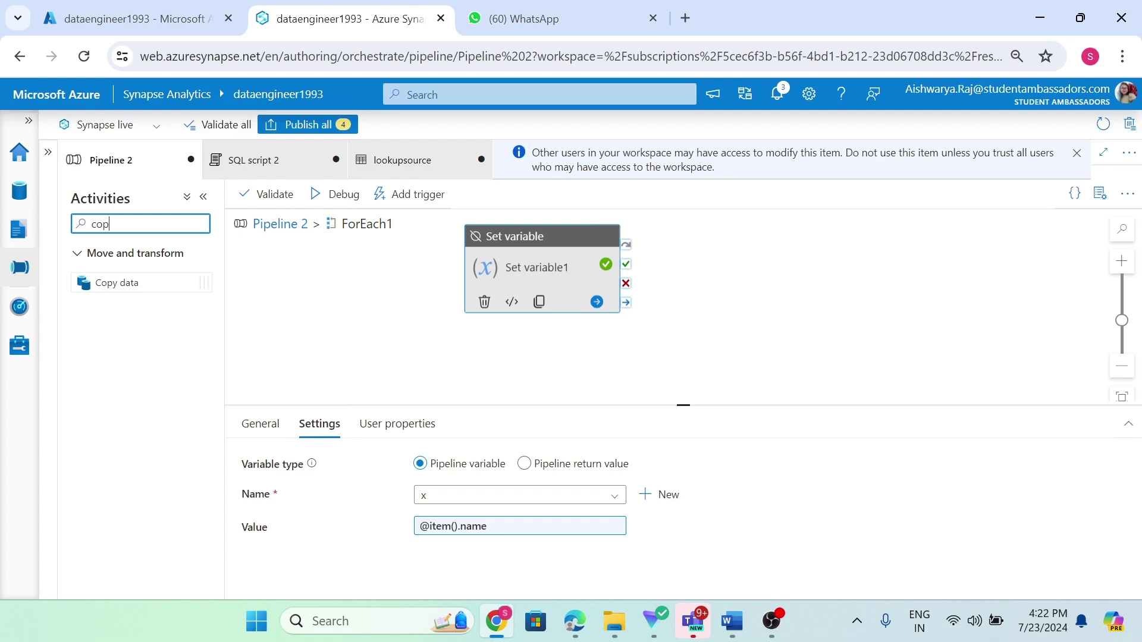
drag(148, 281, 333, 283)
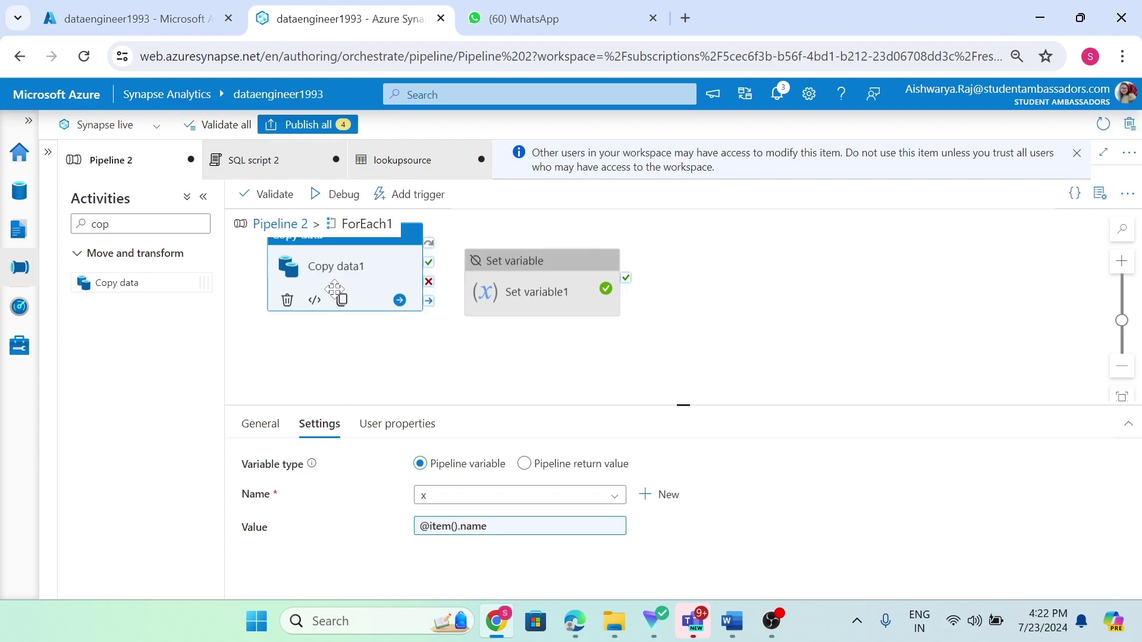
click(332, 262)
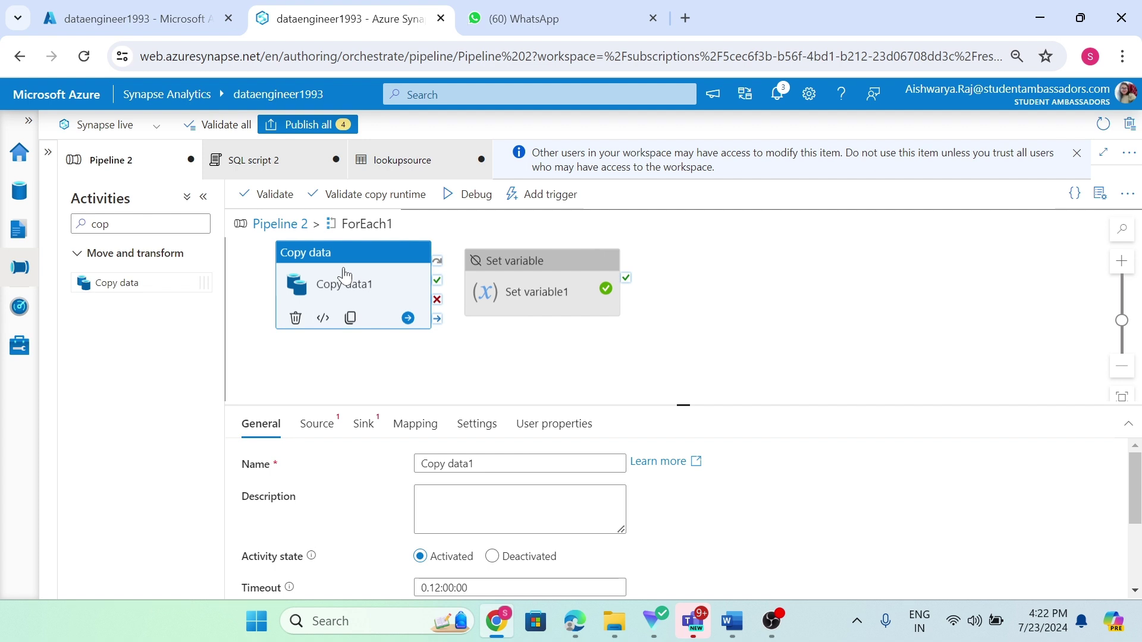
click(318, 424)
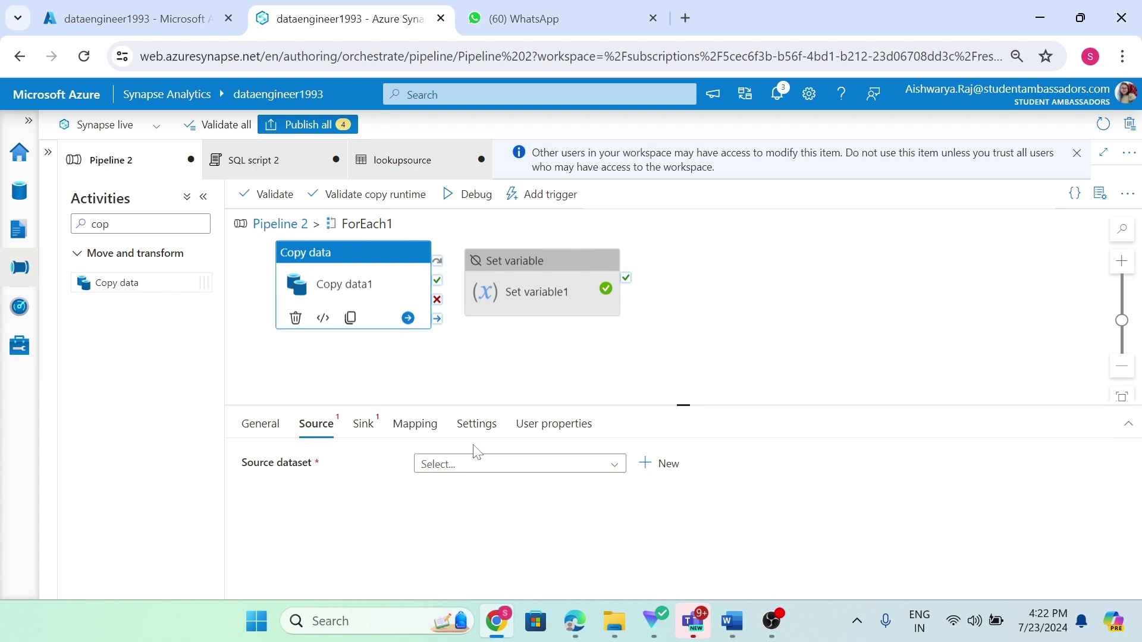
- Return to the Pipeline 2 canvas and review Lookup1's source dataset and db property value
click(271, 228)
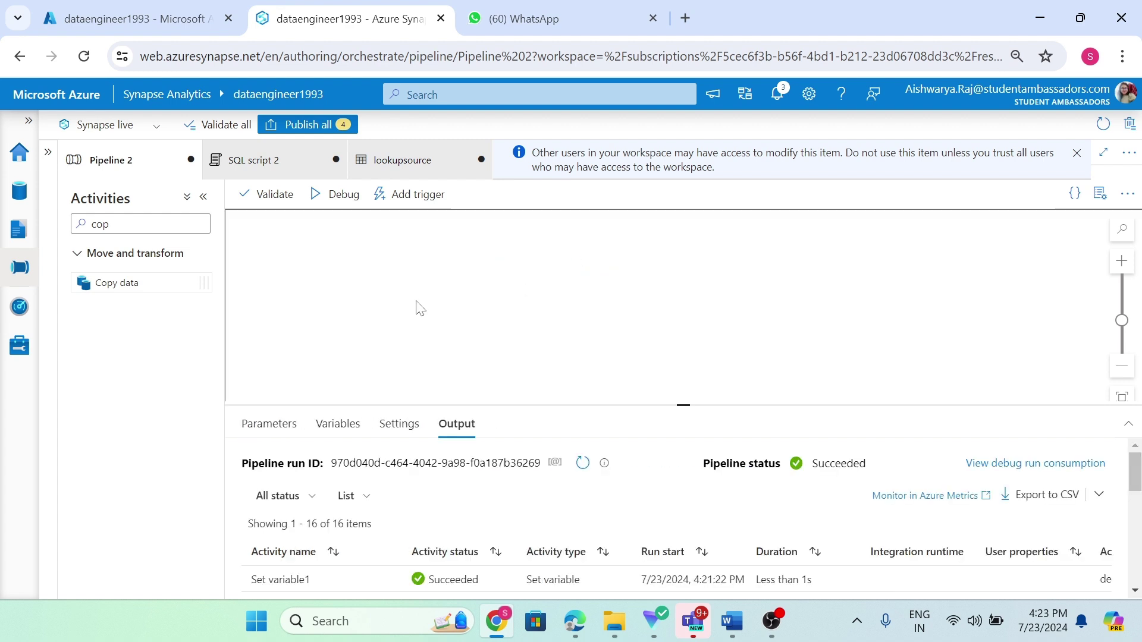
click(576, 277)
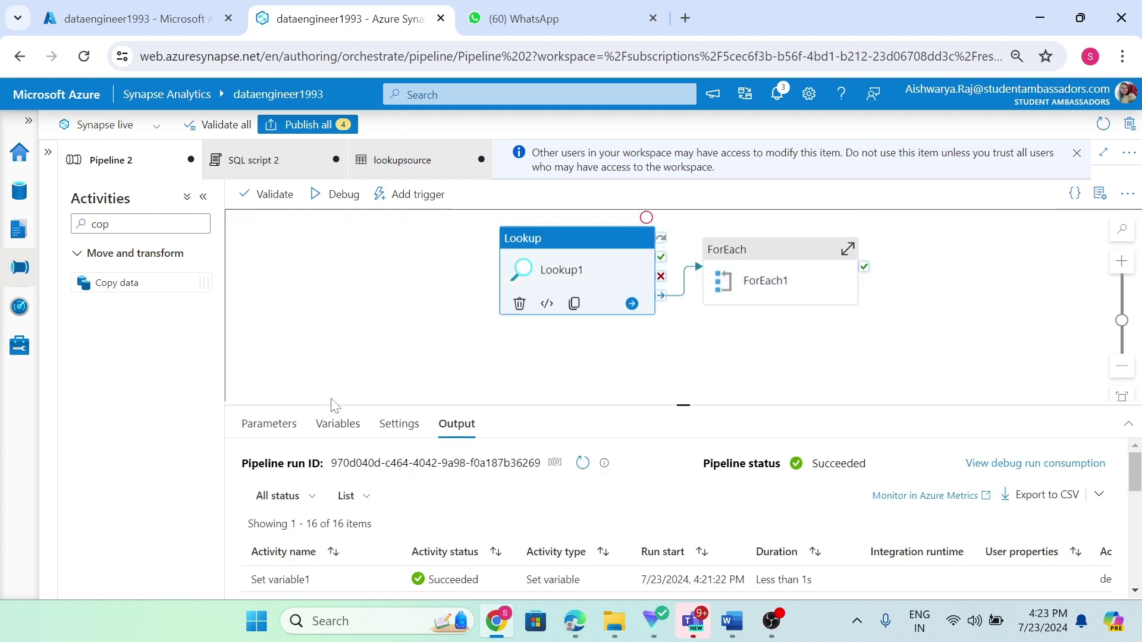
click(331, 426)
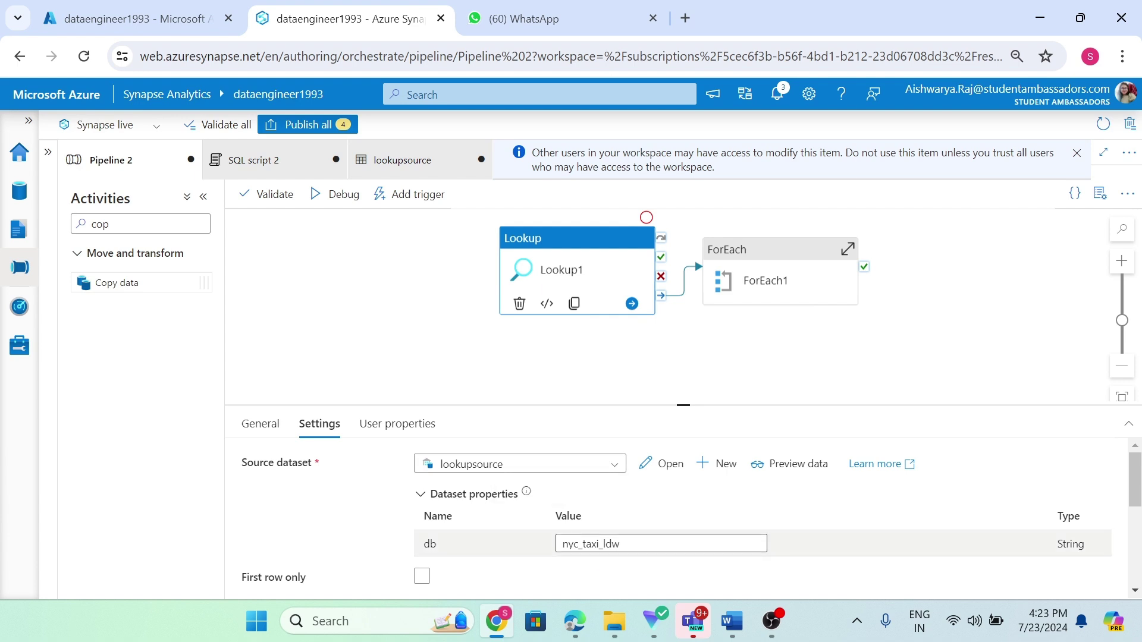
double_click(592, 544)
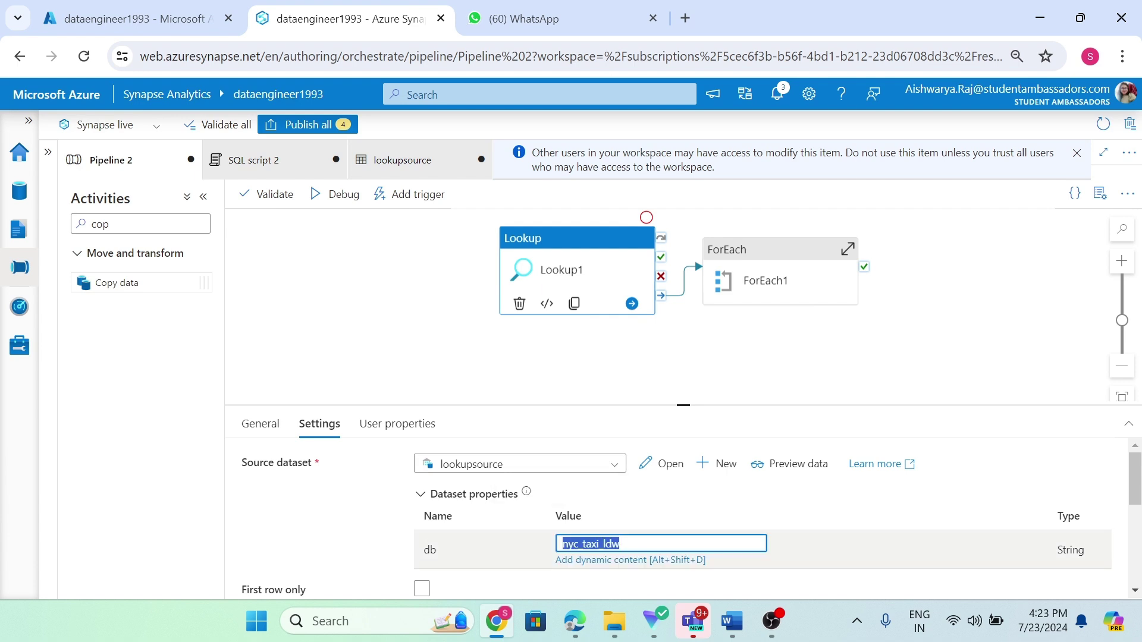
click(470, 390)
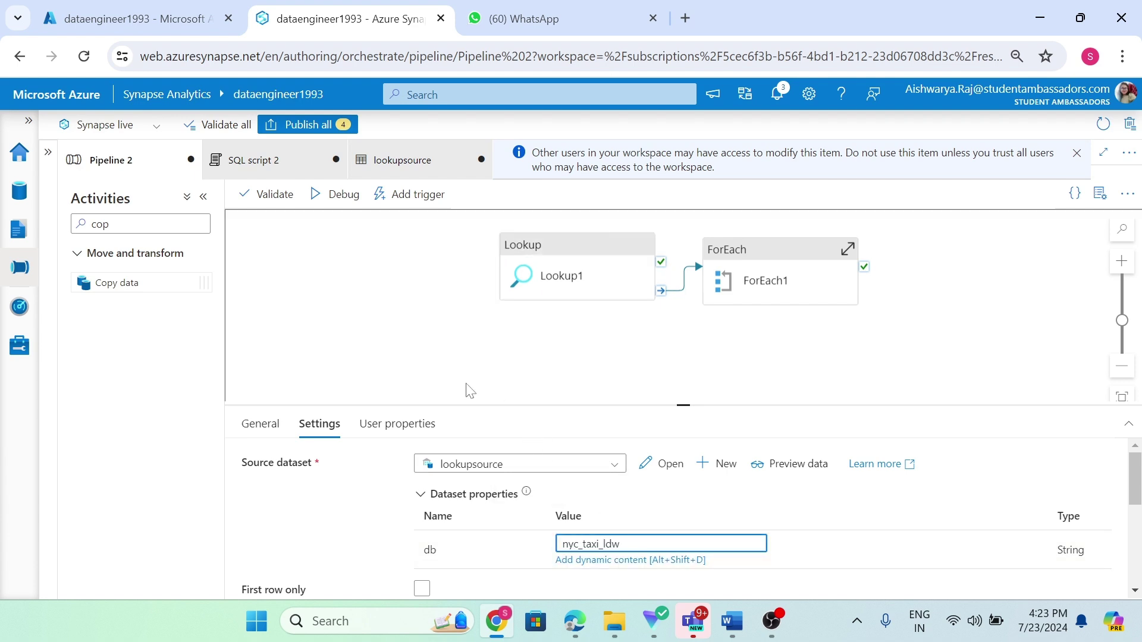
click(548, 277)
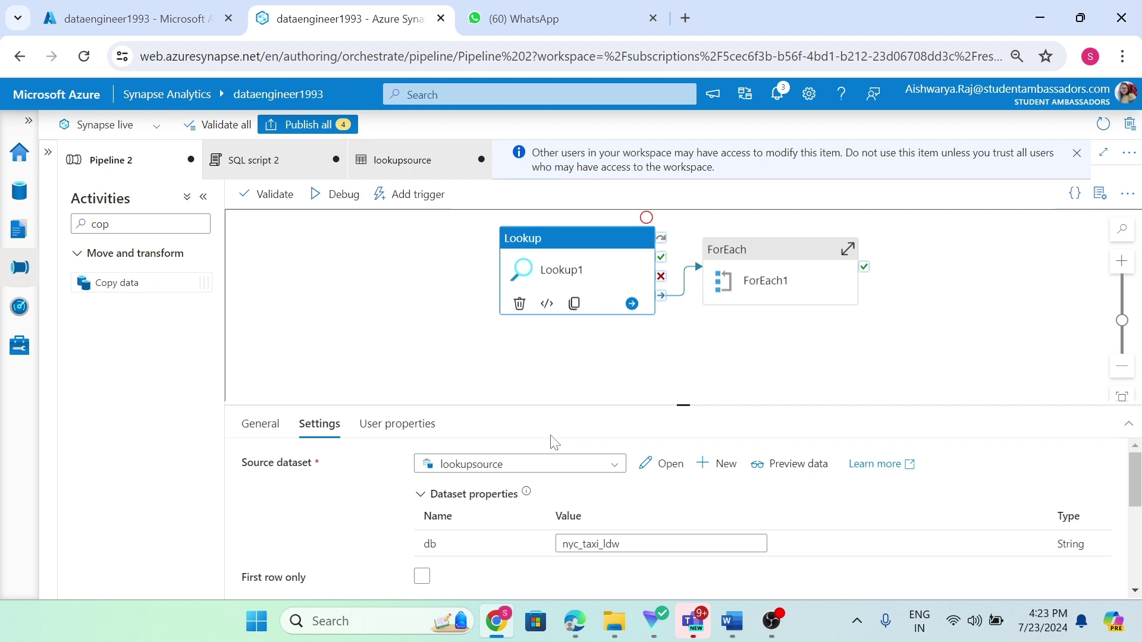
- Reopen the inner activities of ForEach1 and set Copy data1's source dataset to lookupsource
click(744, 276)
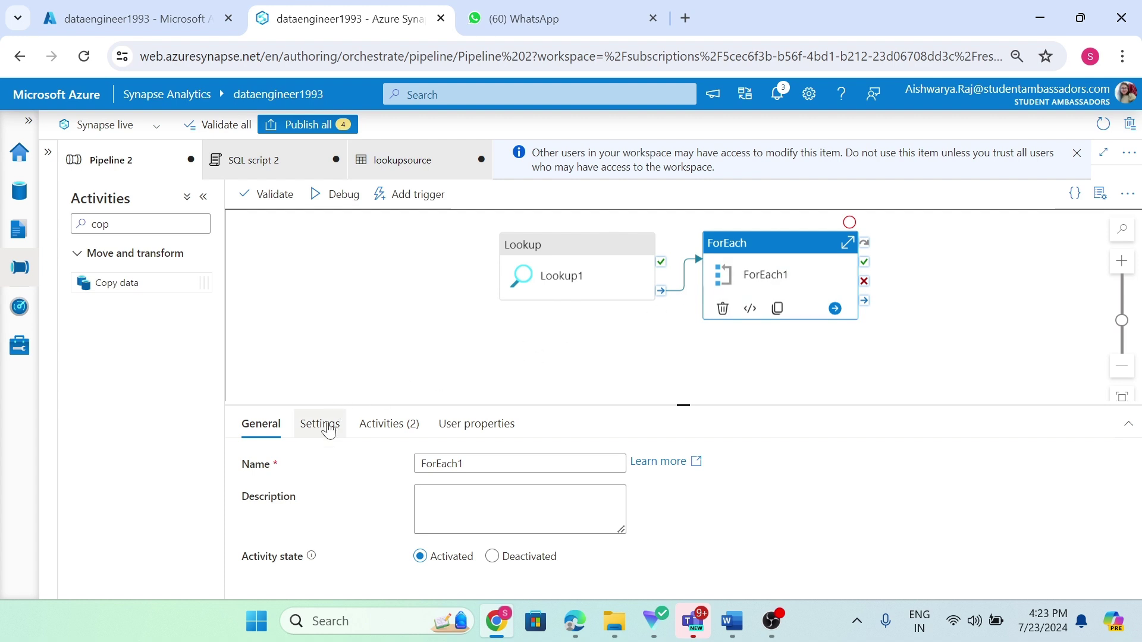
double_click(752, 263)
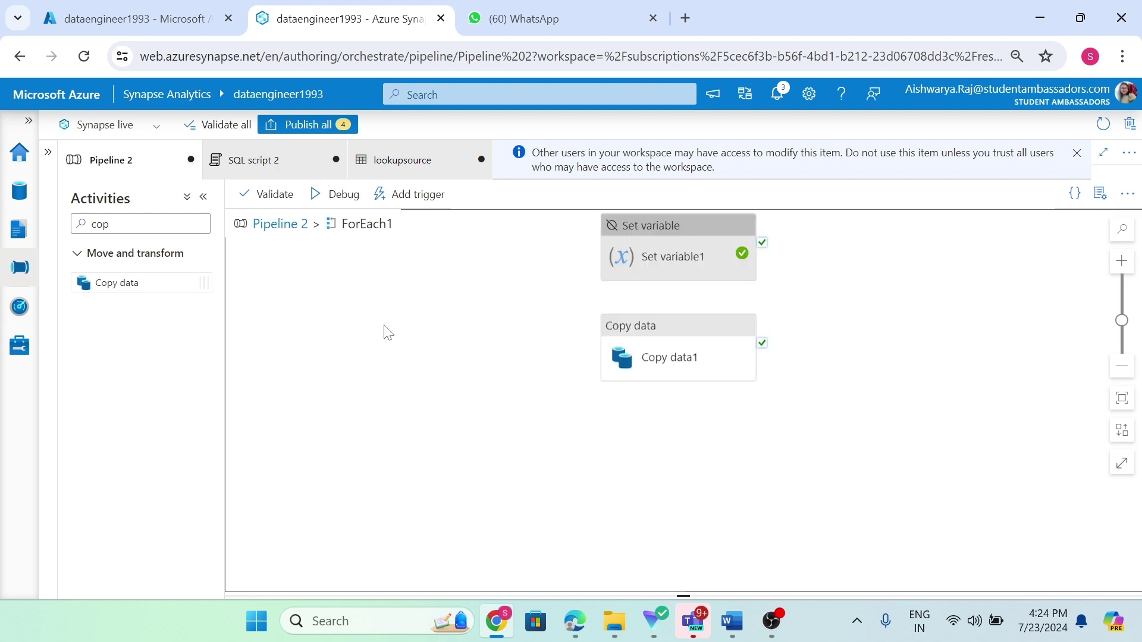
click(638, 336)
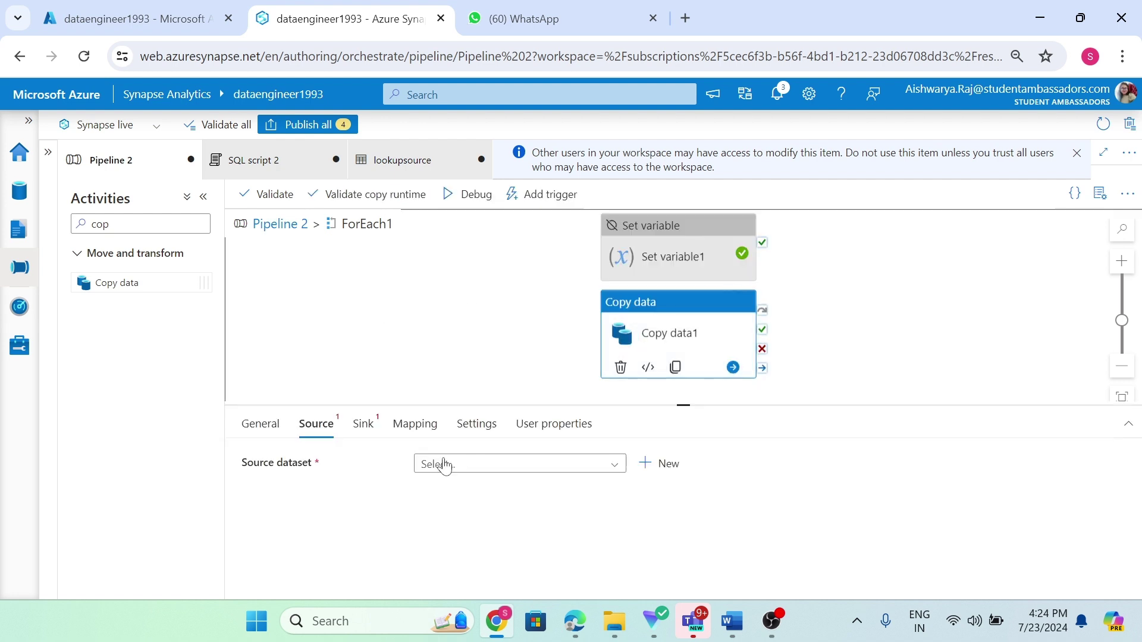
click(502, 464)
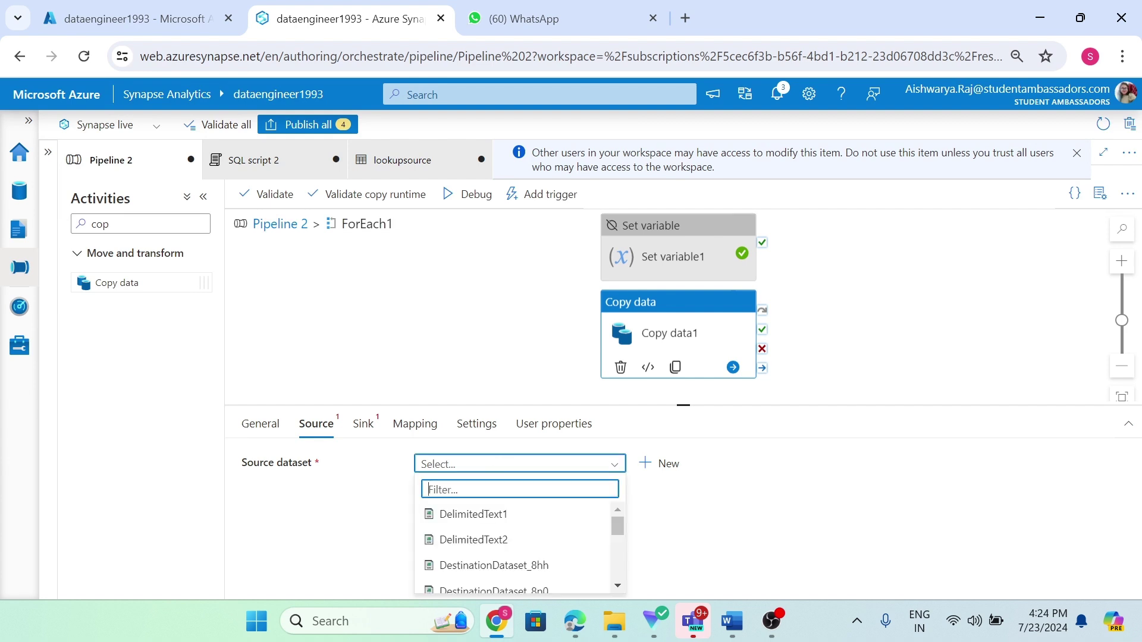
scroll(510, 506, down, 3)
text(loo)
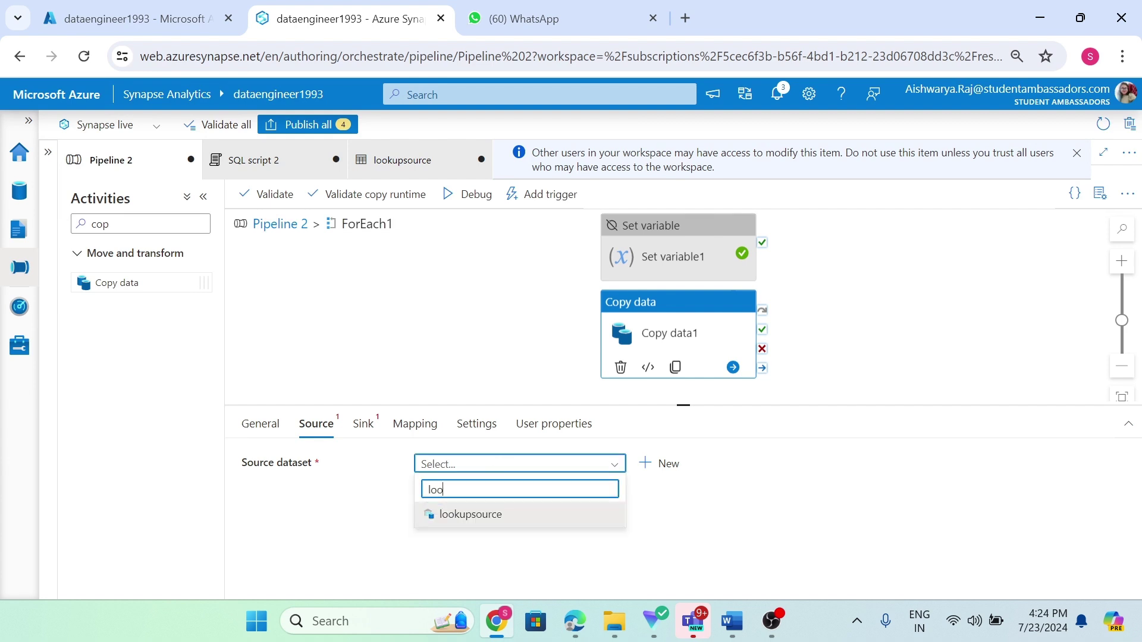
click(495, 522)
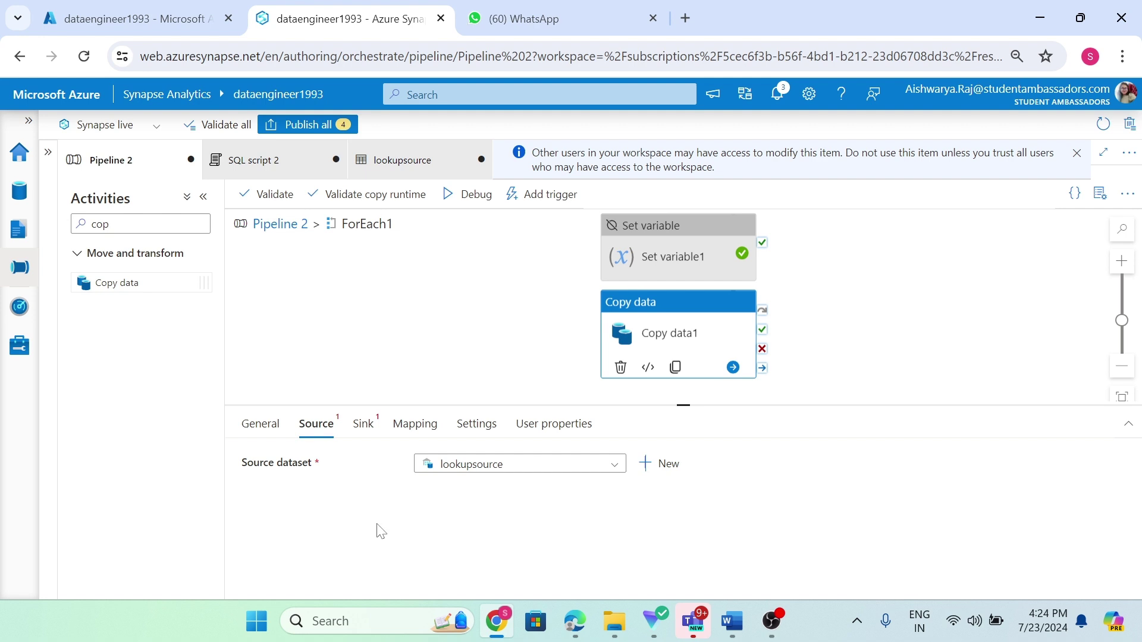
- Set the db property of Copy data1's source dataset to nyc_taxi_ldw and switch Use query to Query
scroll(396, 518, down, 2)
click(619, 456)
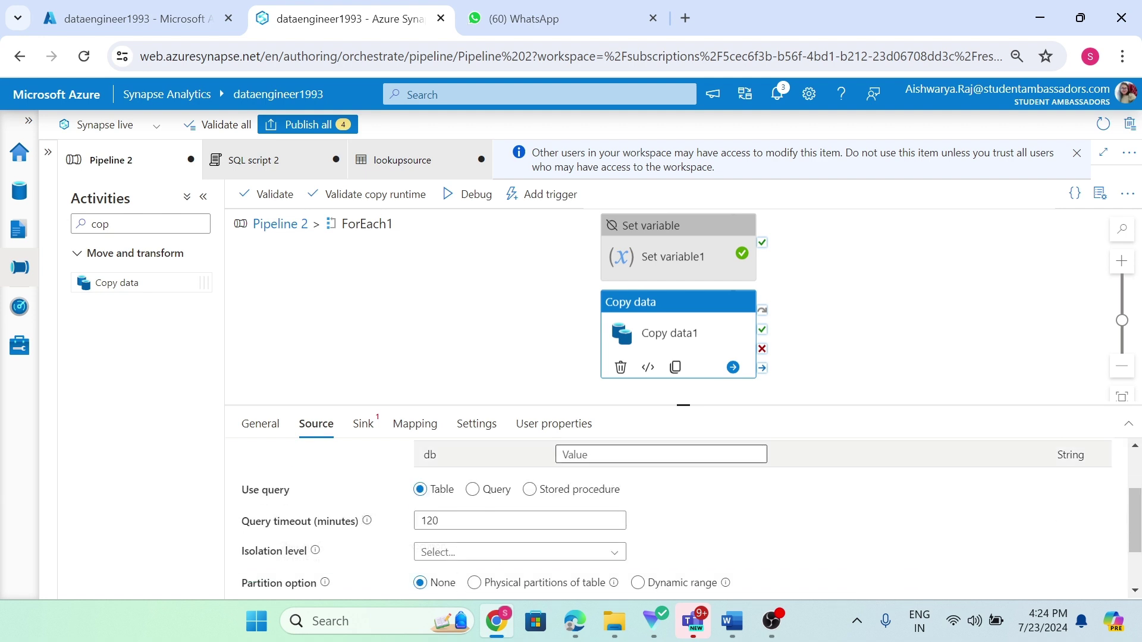
key(ctrl+v)
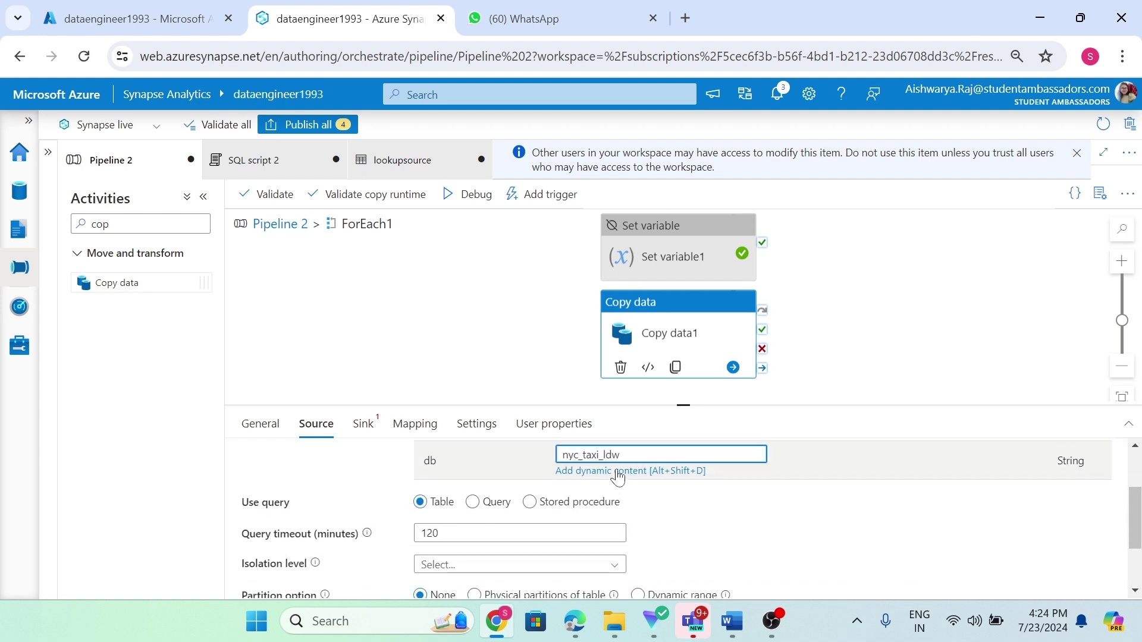
drag(681, 406, 683, 355)
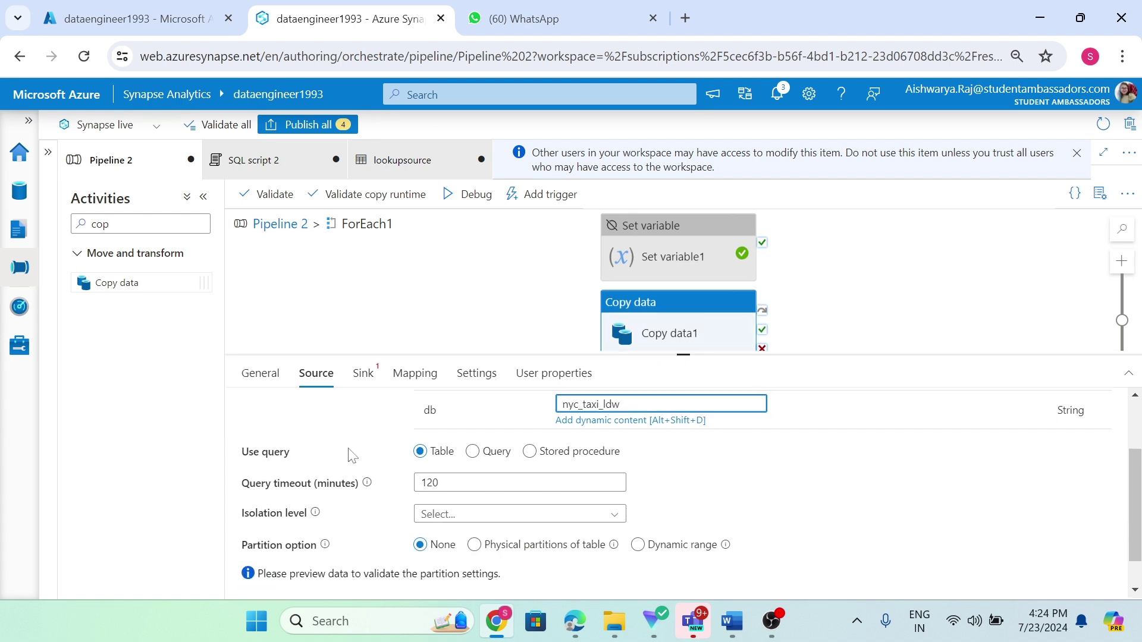
click(473, 451)
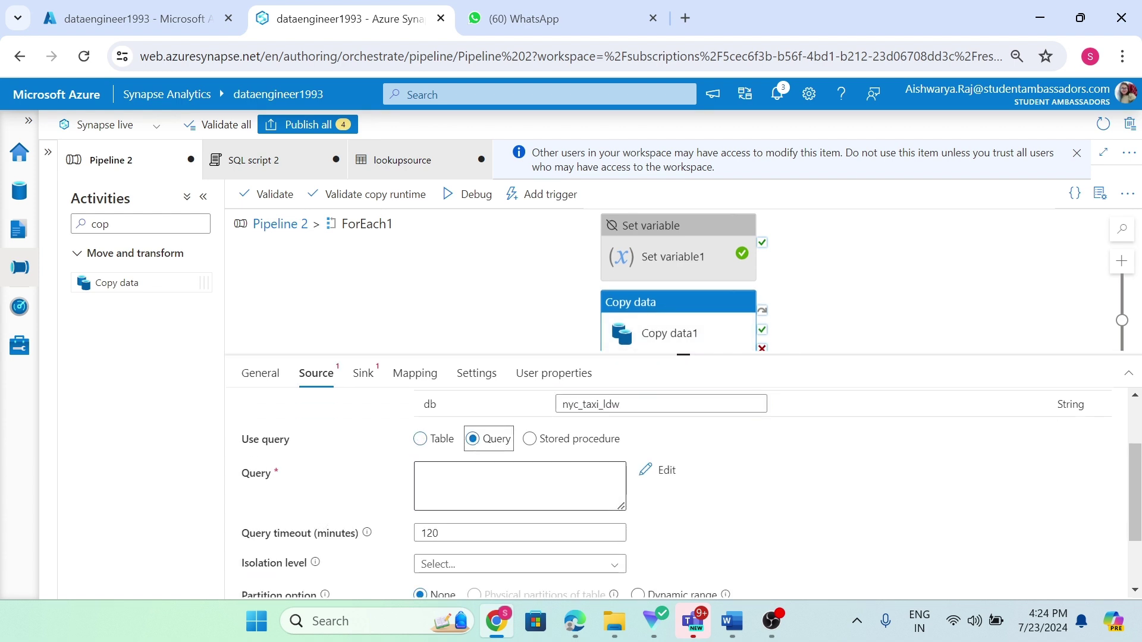
key(Tab)
text(se)
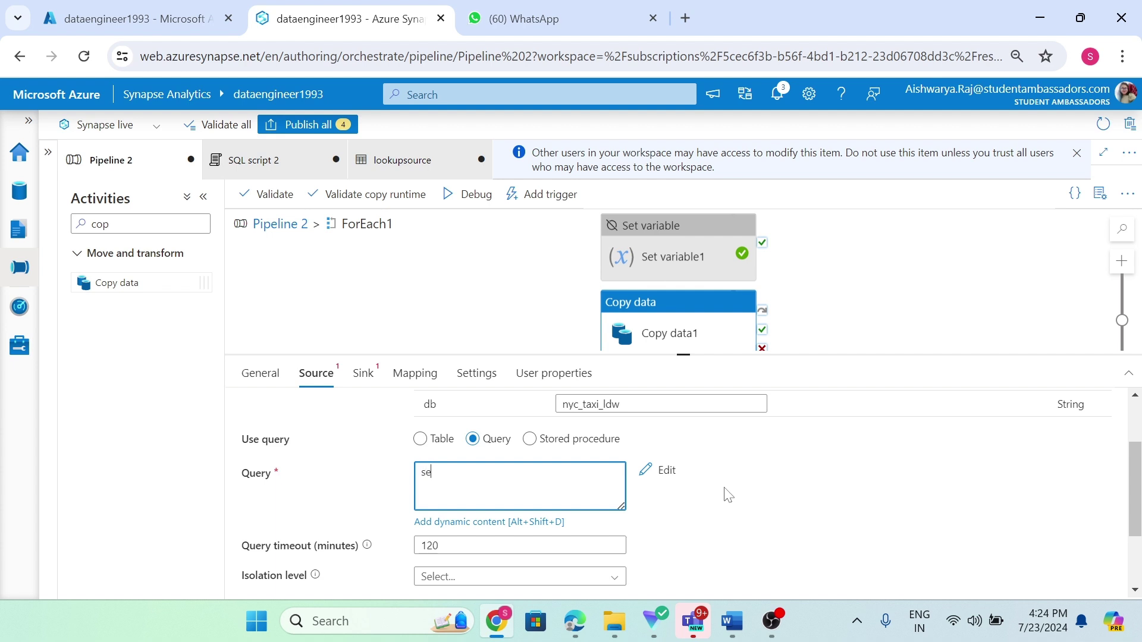
text(lect)
key(BackSpace)
key(BackSpace)
key(BackSpace)
key(BackSpace)
- Review the value expression of Set variable1 in the expression builder and close it without changes
click(651, 260)
click(486, 476)
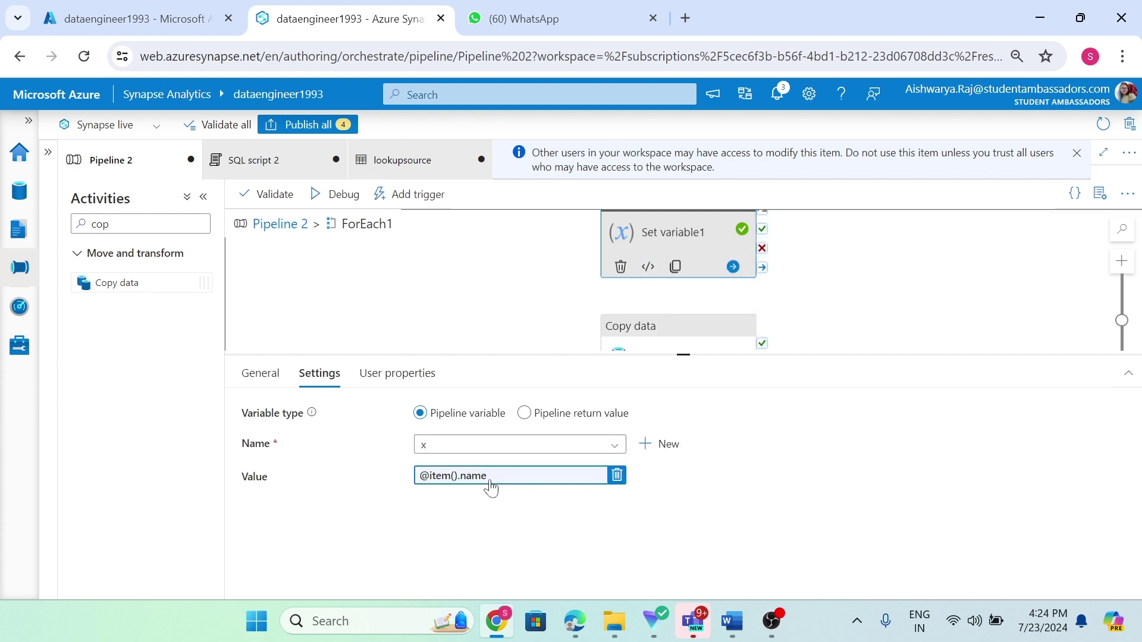
drag(733, 176, 658, 177)
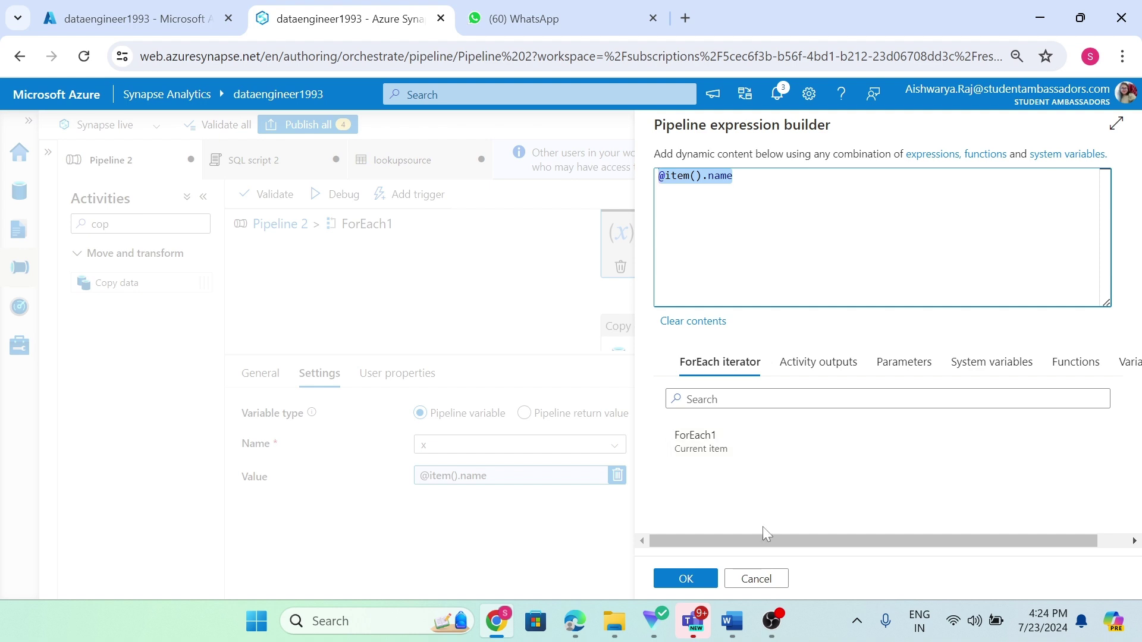
click(758, 579)
- Open the dynamic content editor for Copy data1's source query and enter select * from followed by the ForEach1 current item
click(649, 344)
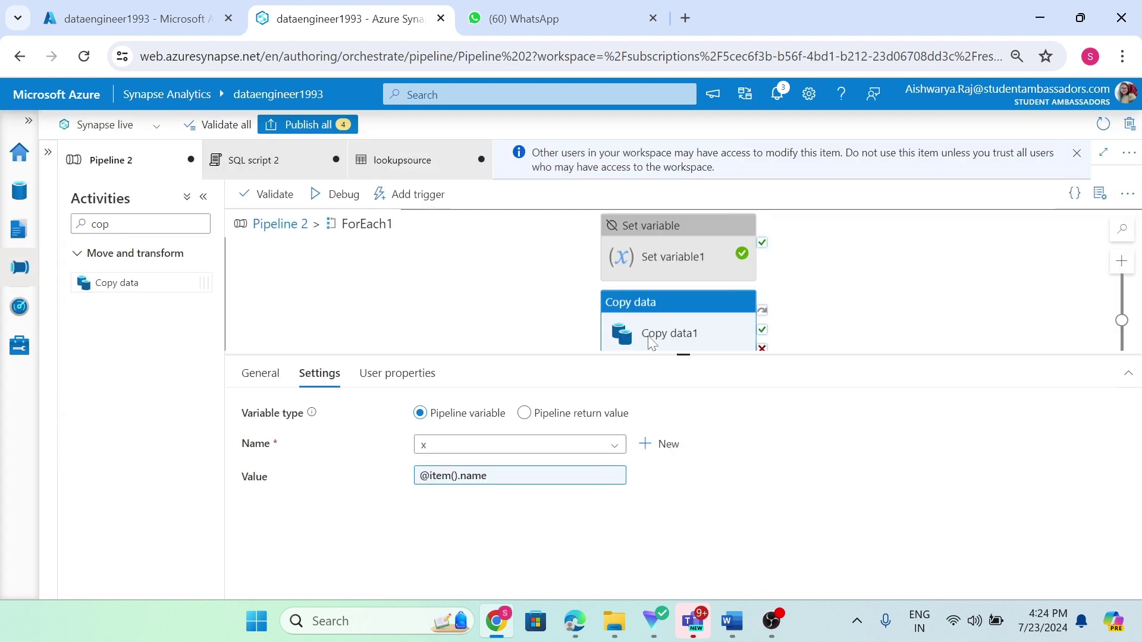
click(454, 571)
scroll(475, 519, down, 3)
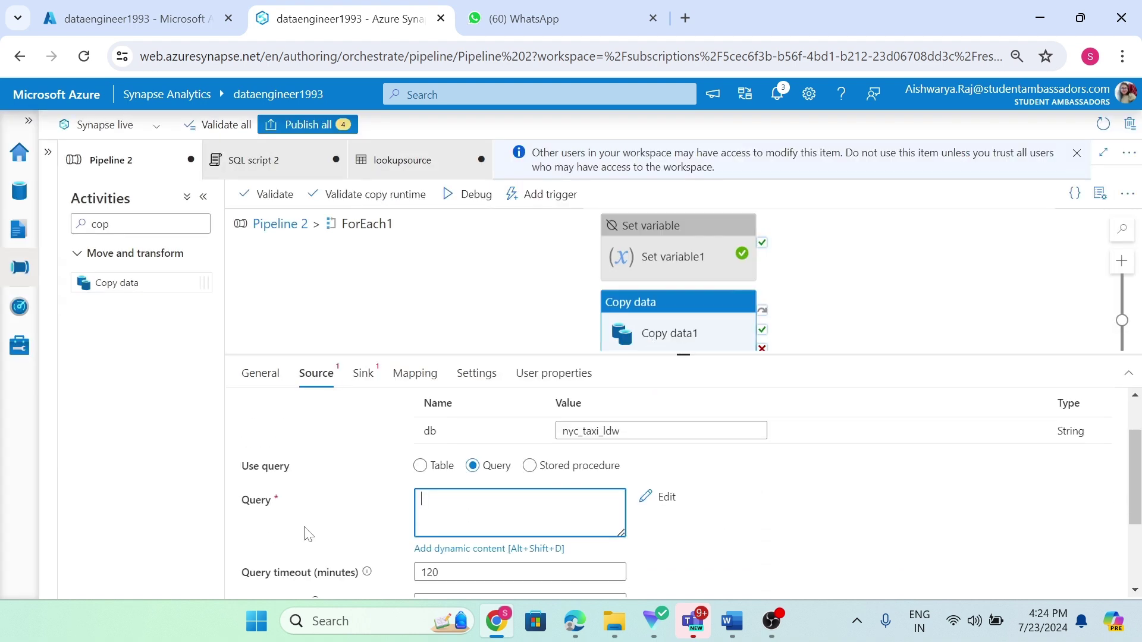
scroll(474, 519, up, 2)
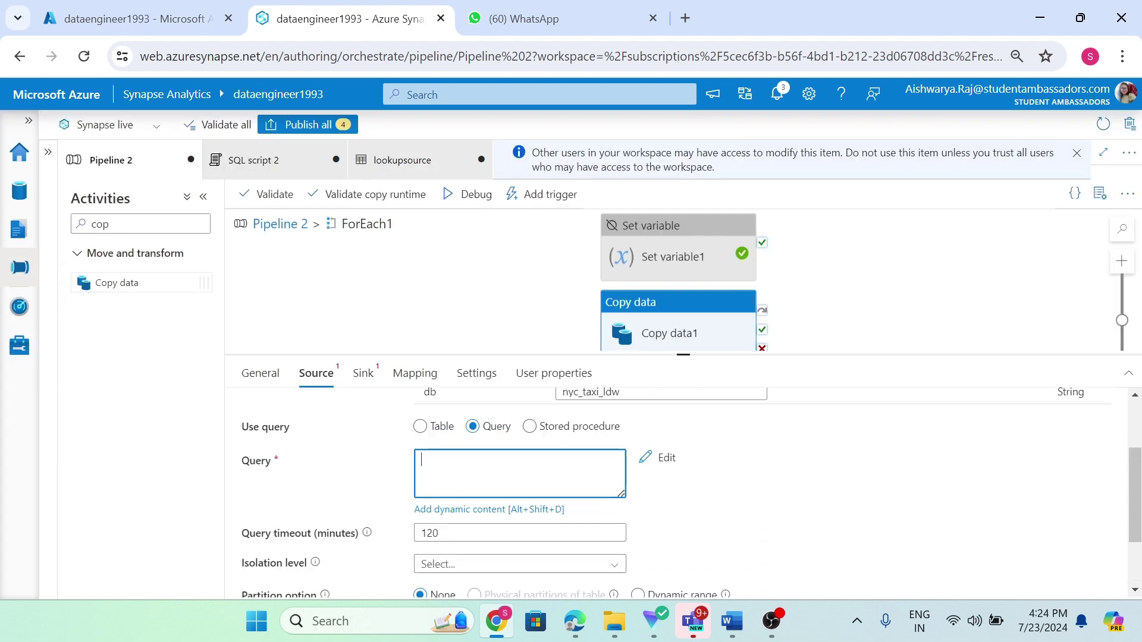
click(474, 509)
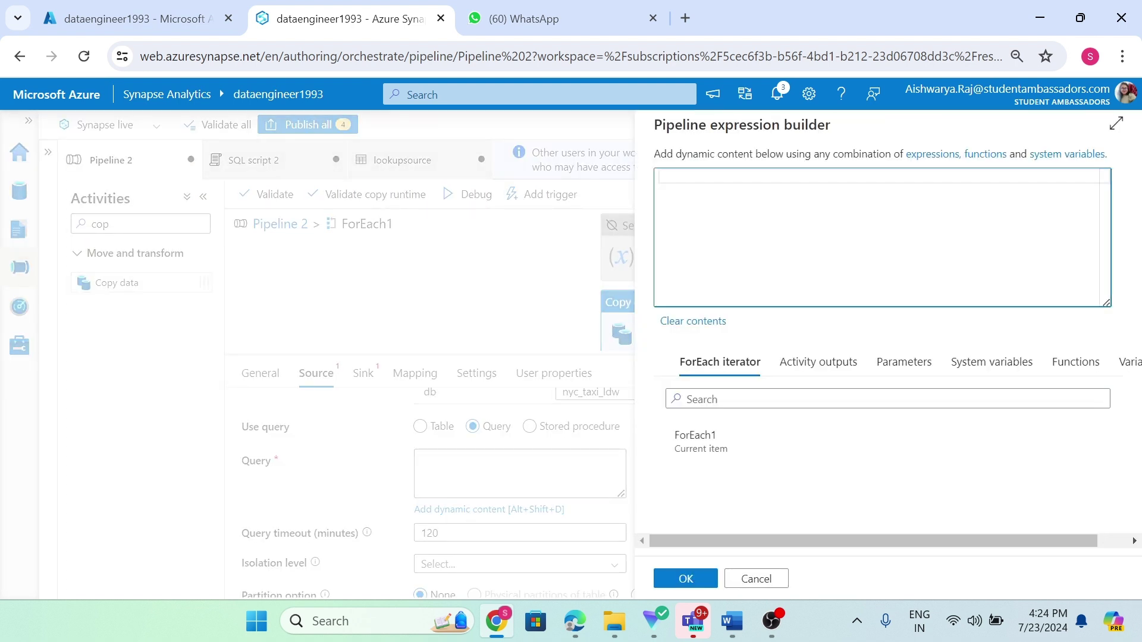
text(select * from)
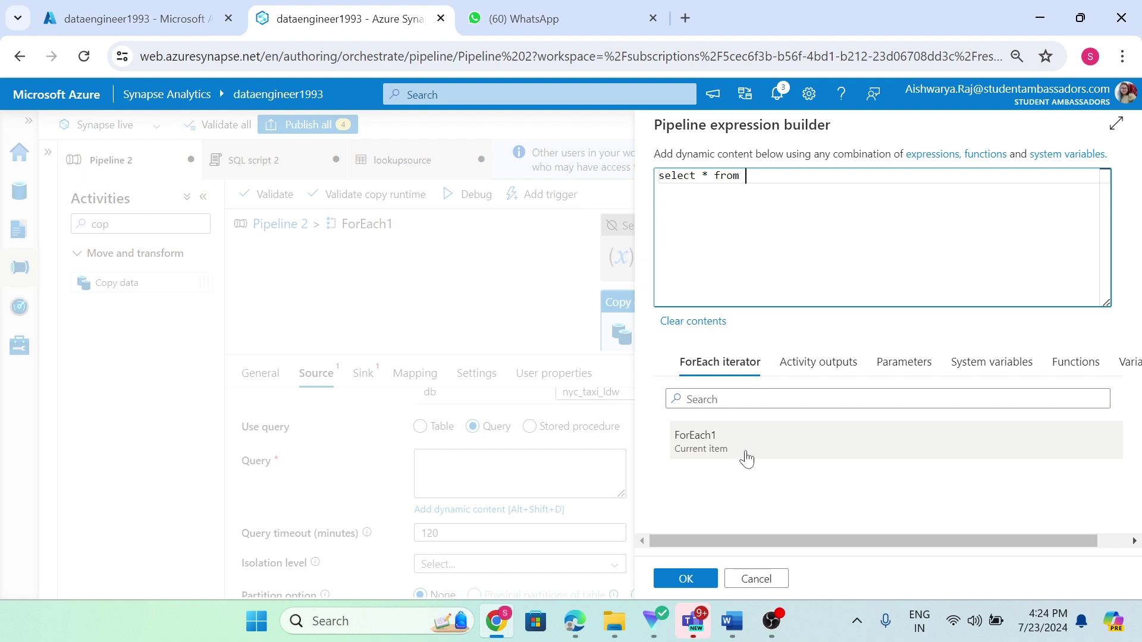
click(747, 458)
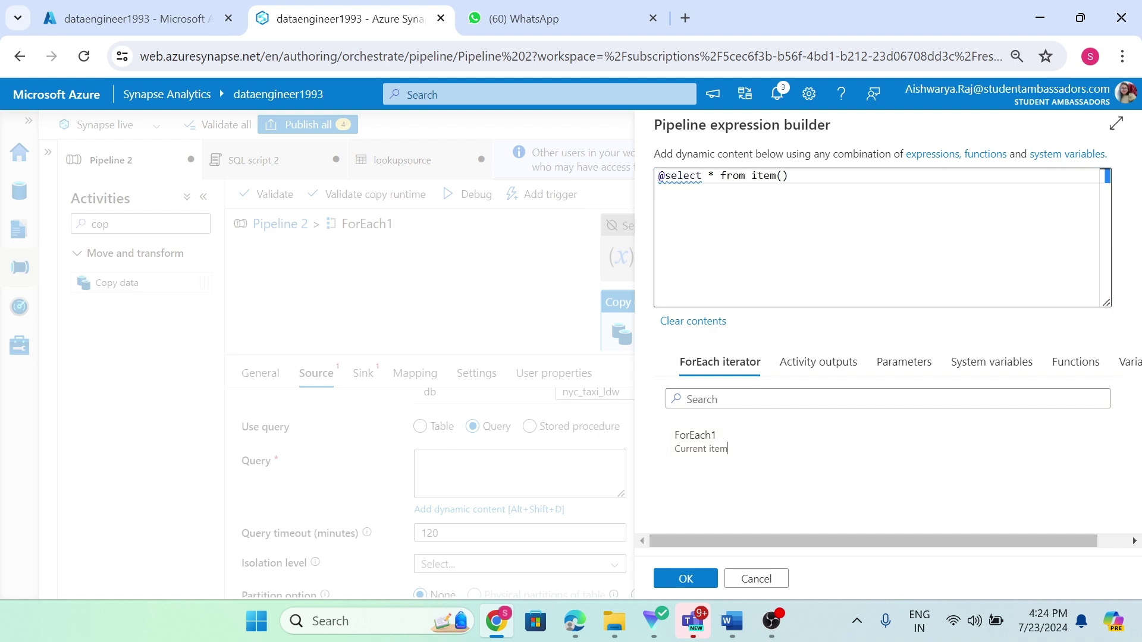
- Move the @ sign from the start of the query to directly before item() and append .name
key(Home)
key(Delete)
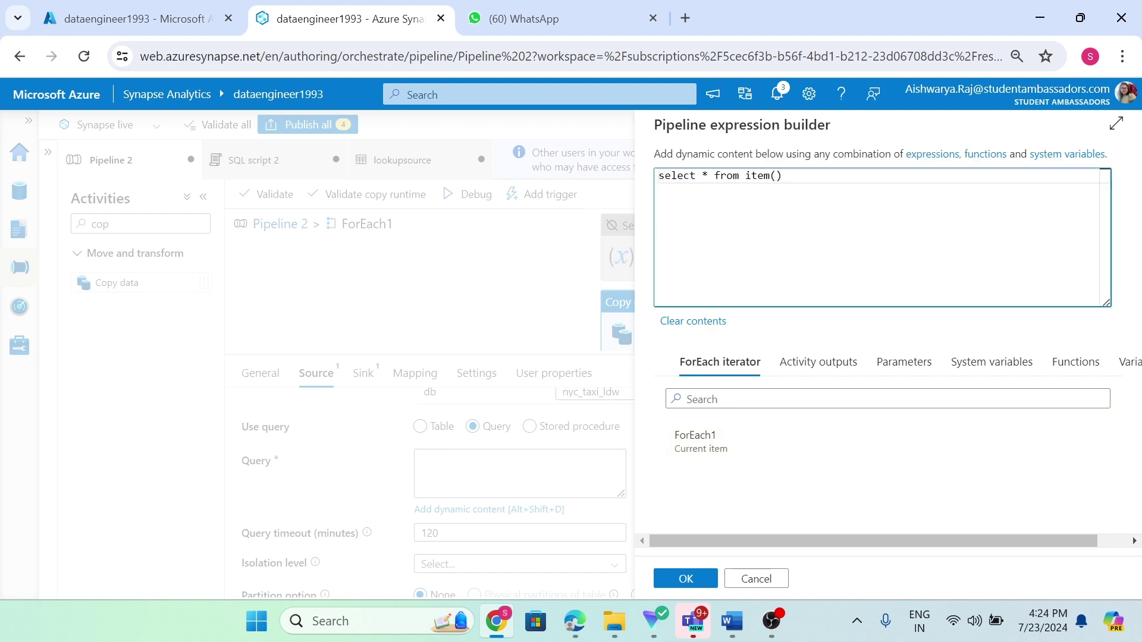
click(746, 175)
text(@)
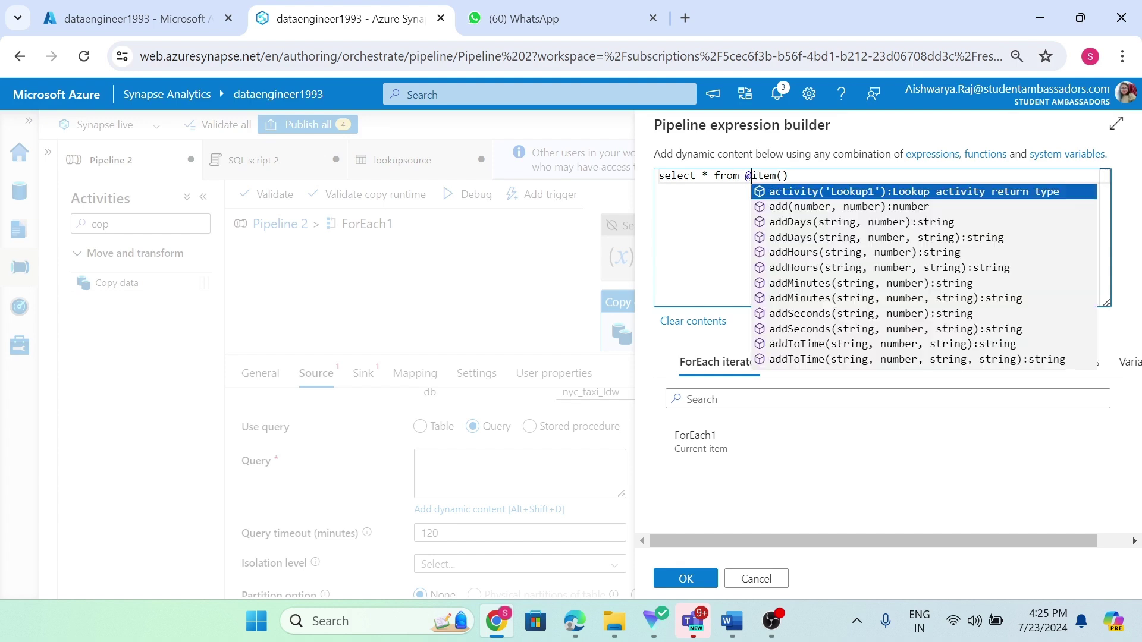
click(789, 176)
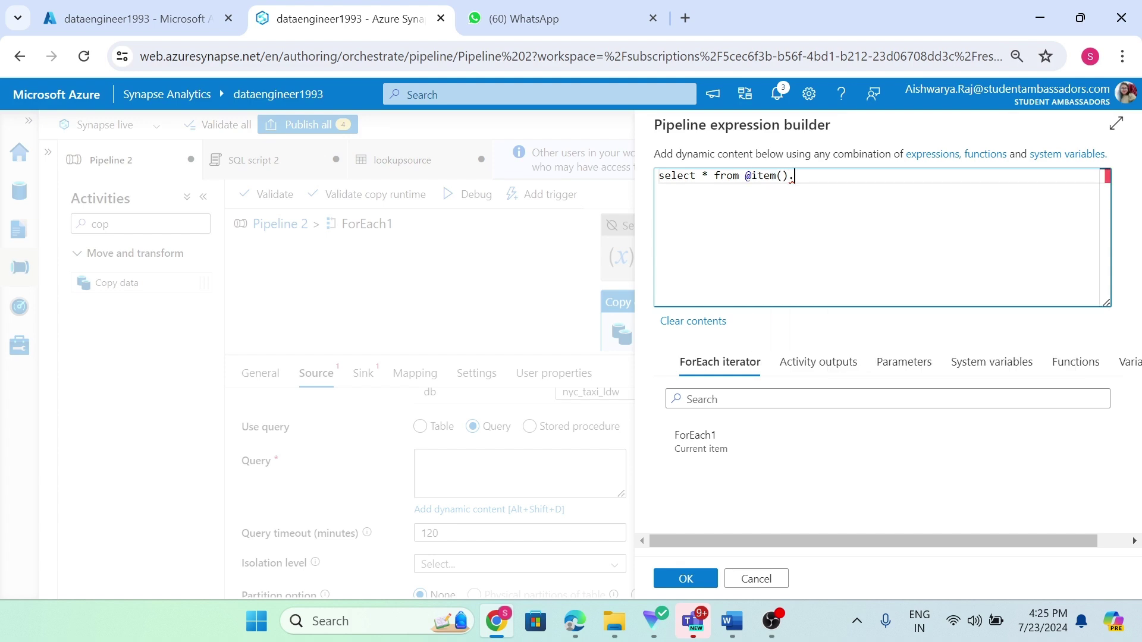
text(.nam)
key(BackSpace)
key(BackSpace)
text(ame)
- Enclose item().name in curly braces so the query reads select * from @{item().name}, and accept the expression
click(750, 175)
text({)
click(828, 175)
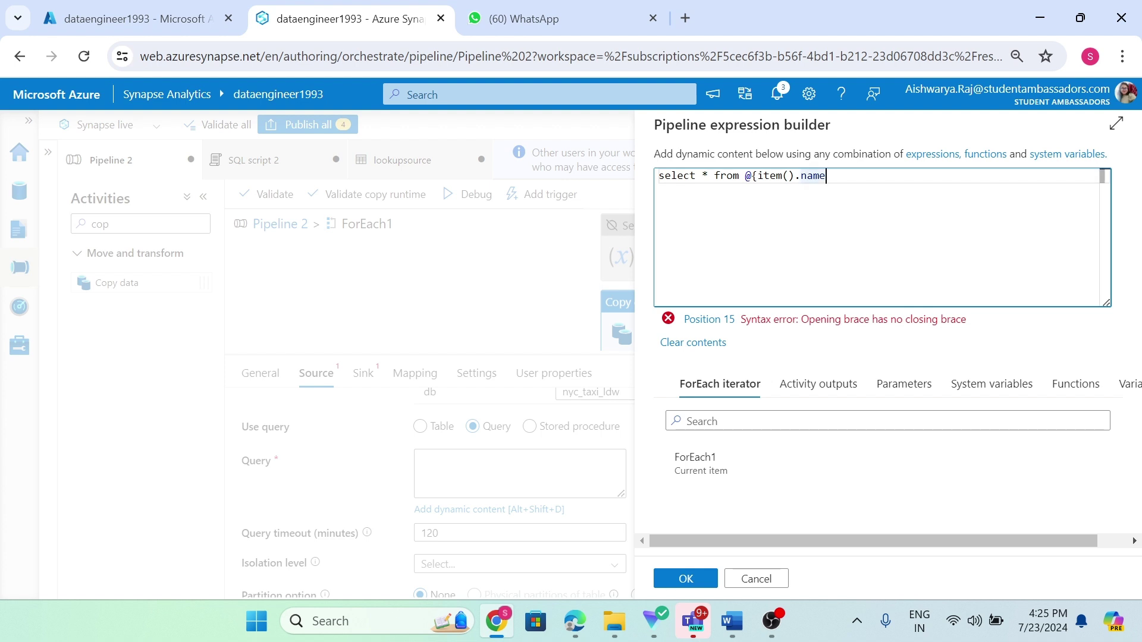
text(})
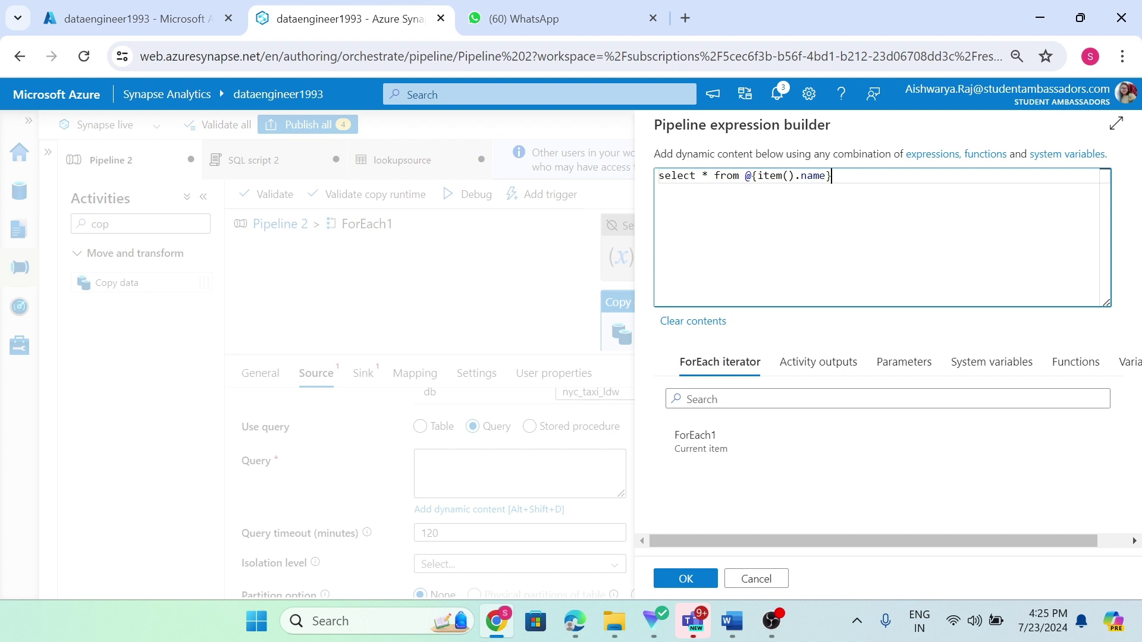
drag(758, 176, 826, 176)
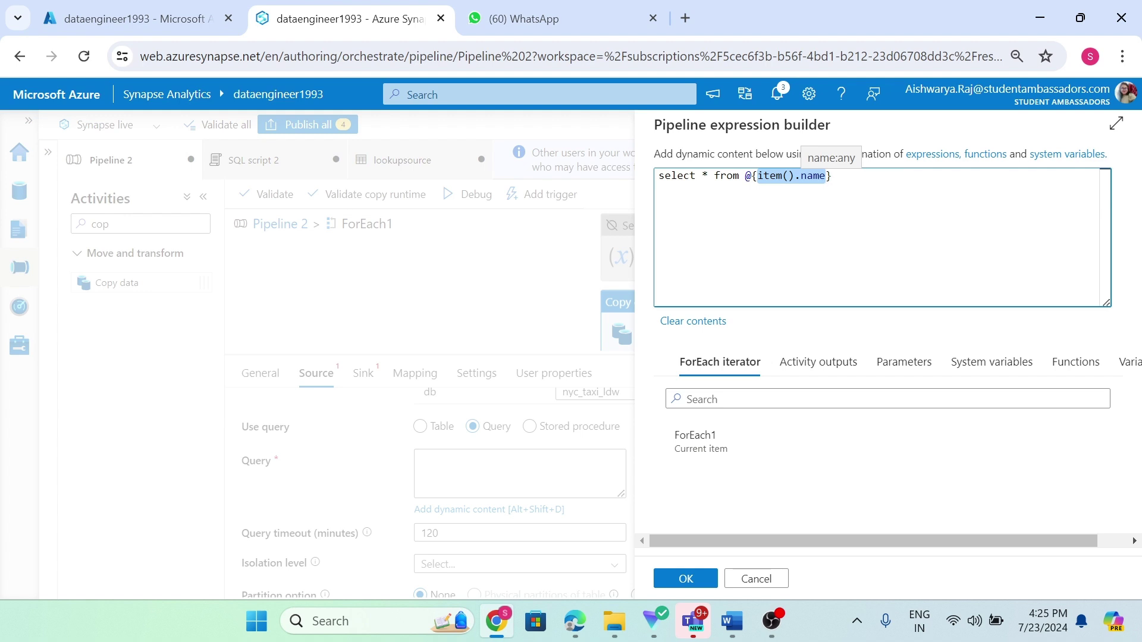
click(691, 577)
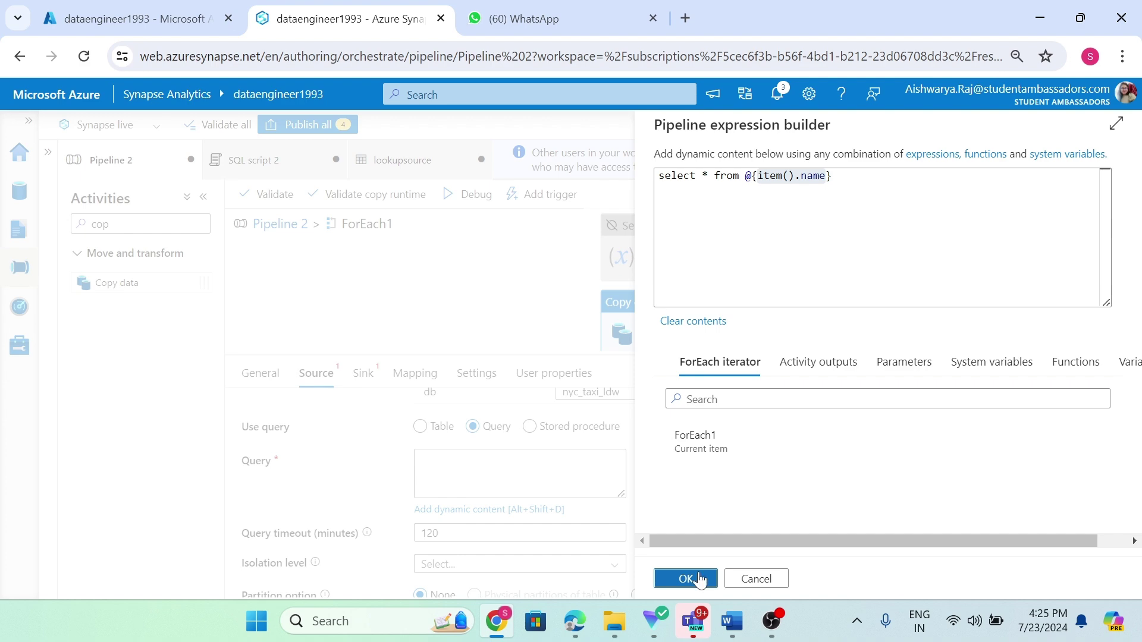
- Set Copy data1's sink dataset to the existing dataset named sink
click(384, 457)
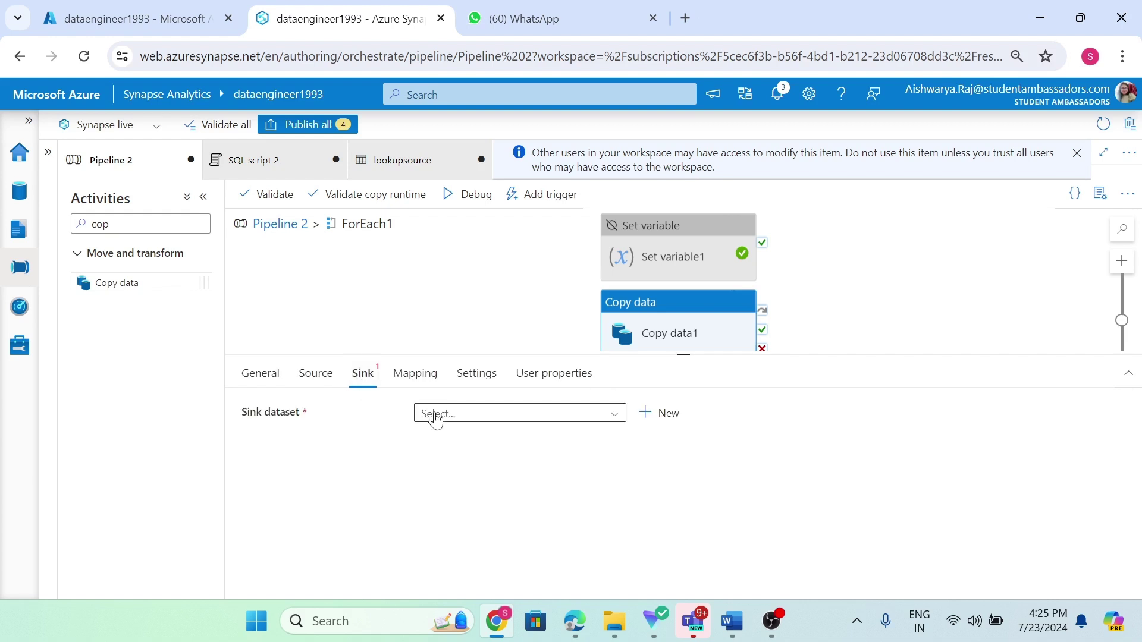
click(509, 413)
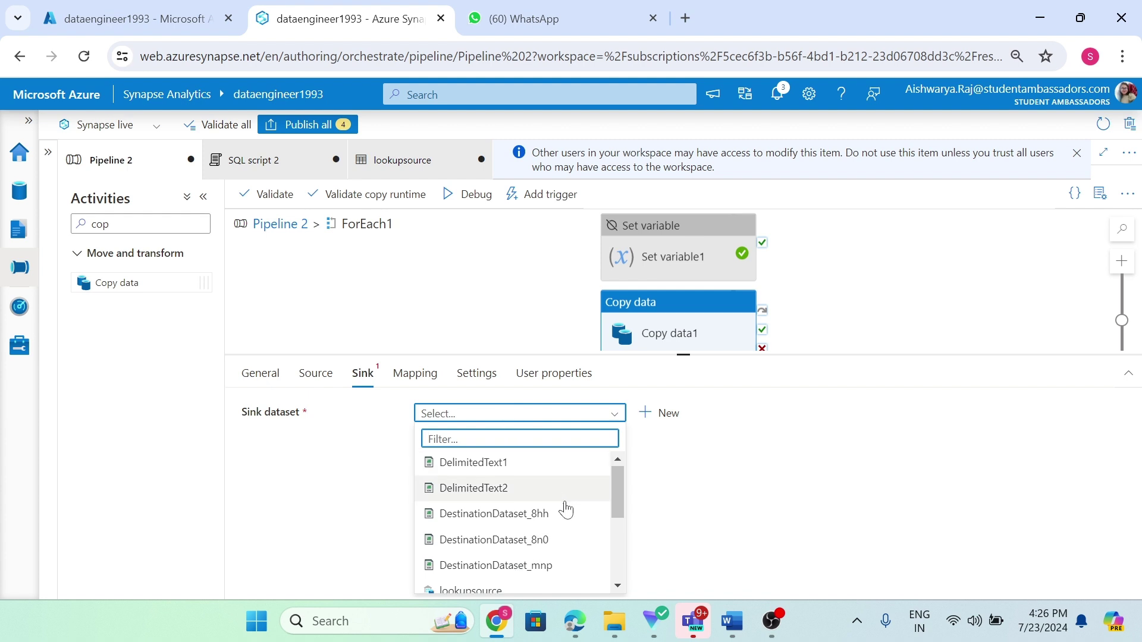
scroll(566, 505, down, 2)
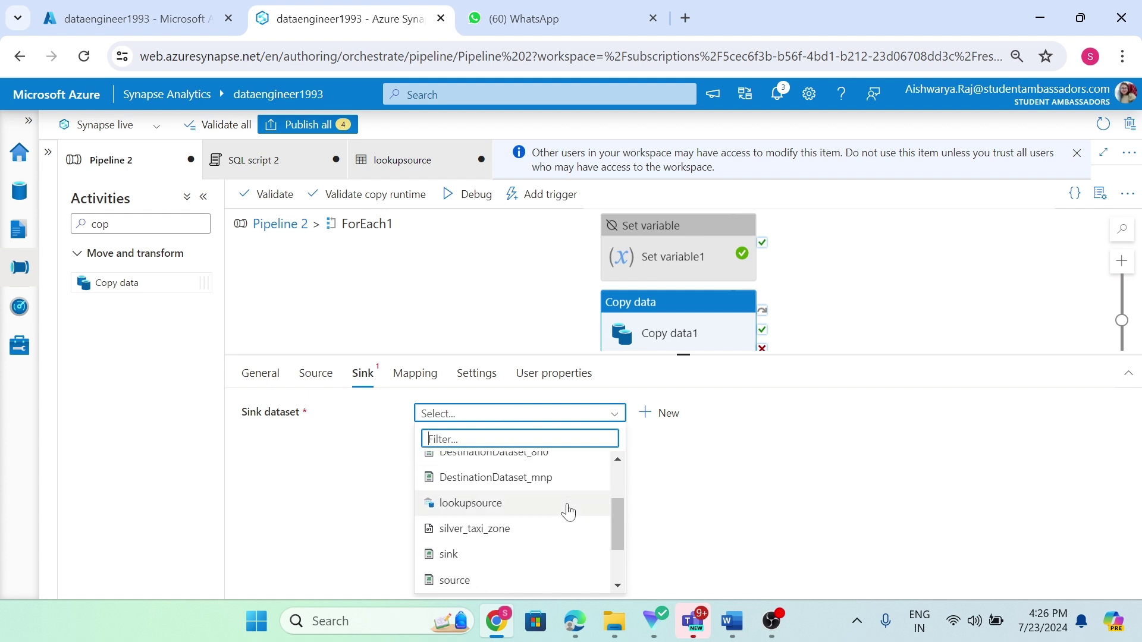
click(505, 562)
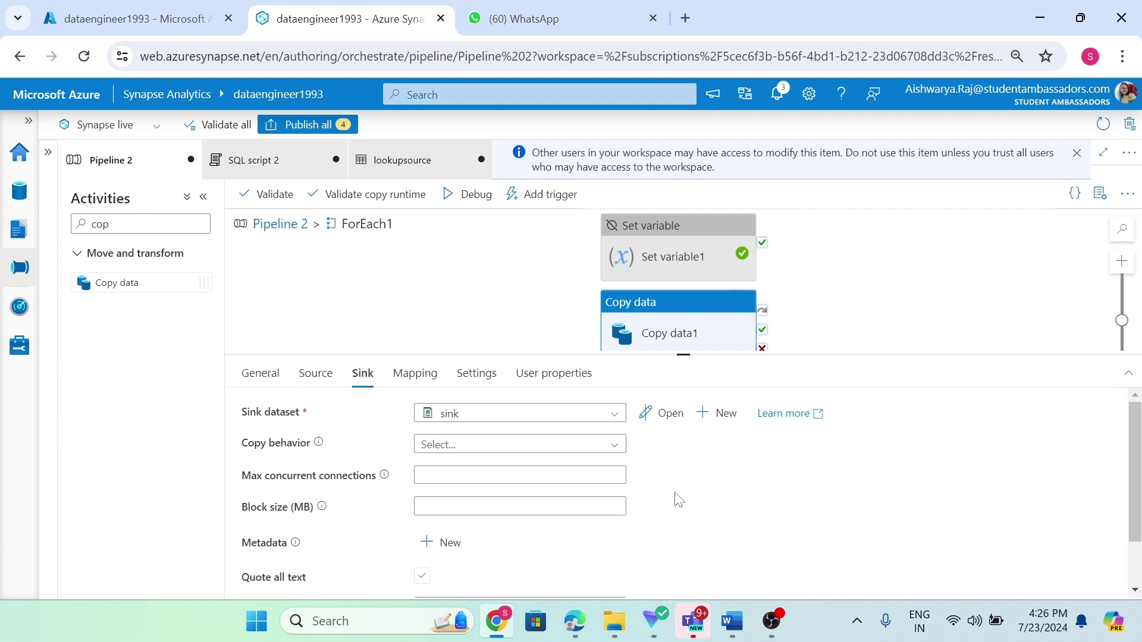
- Start a new sink dataset for Copy data1 using Azure Data Lake Storage Gen2 and the Parquet format
click(708, 423)
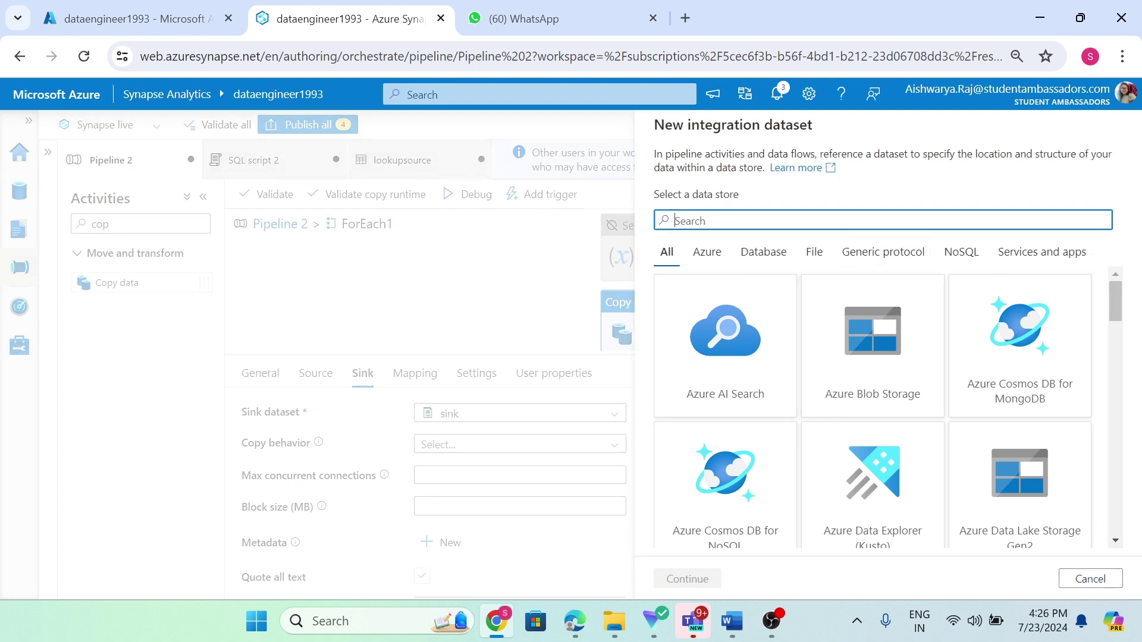
text(azure)
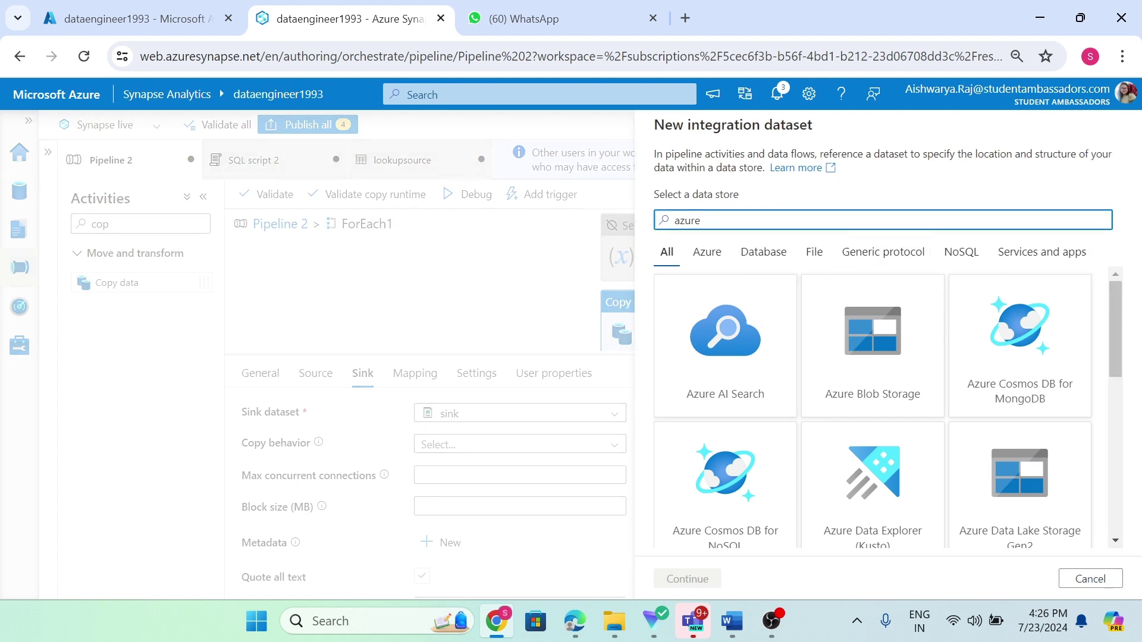
scroll(976, 369, down, 2)
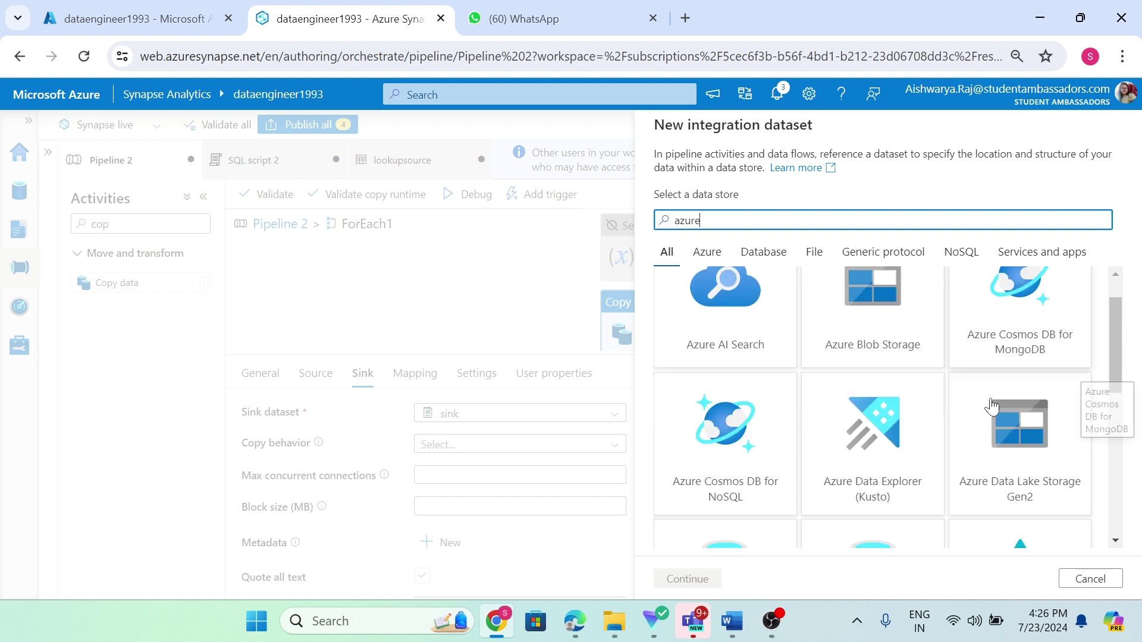
click(1000, 394)
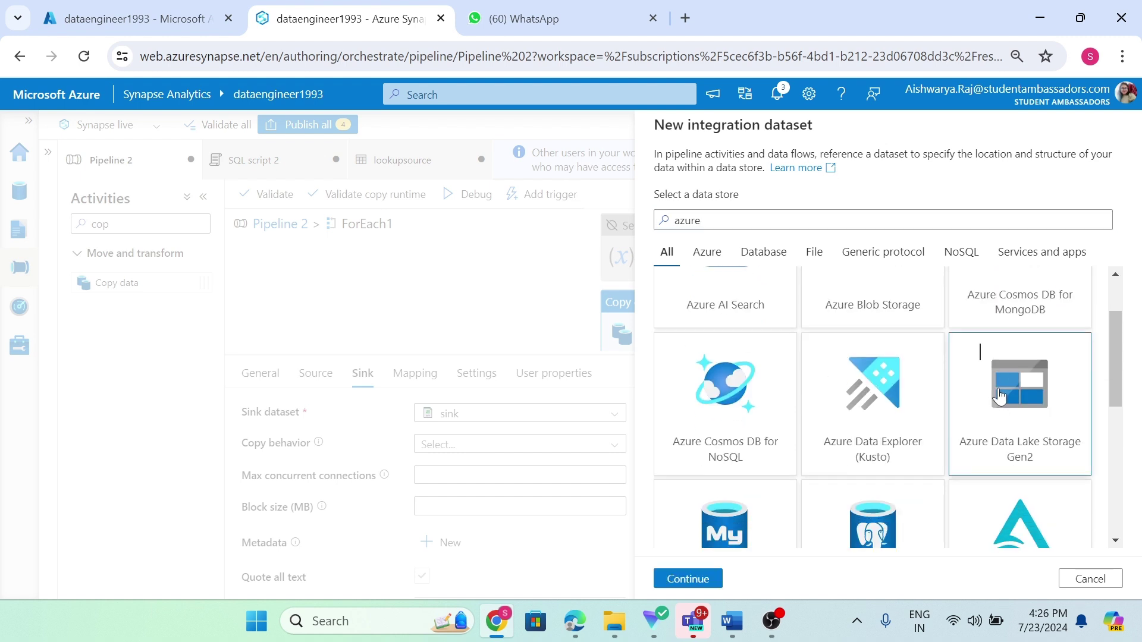
click(690, 581)
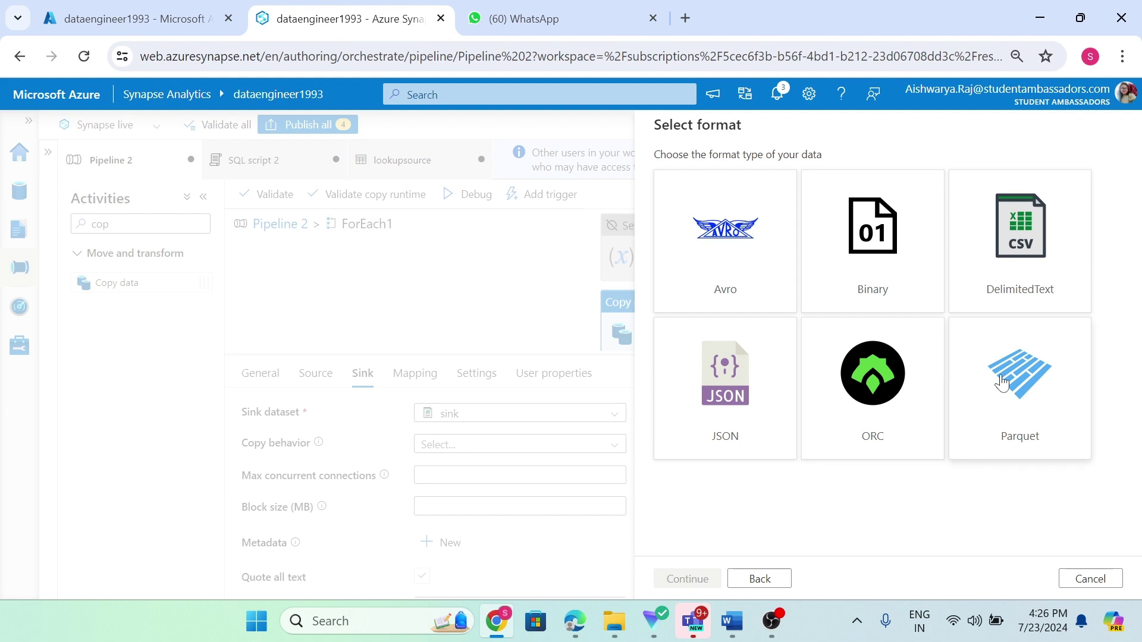
click(1003, 384)
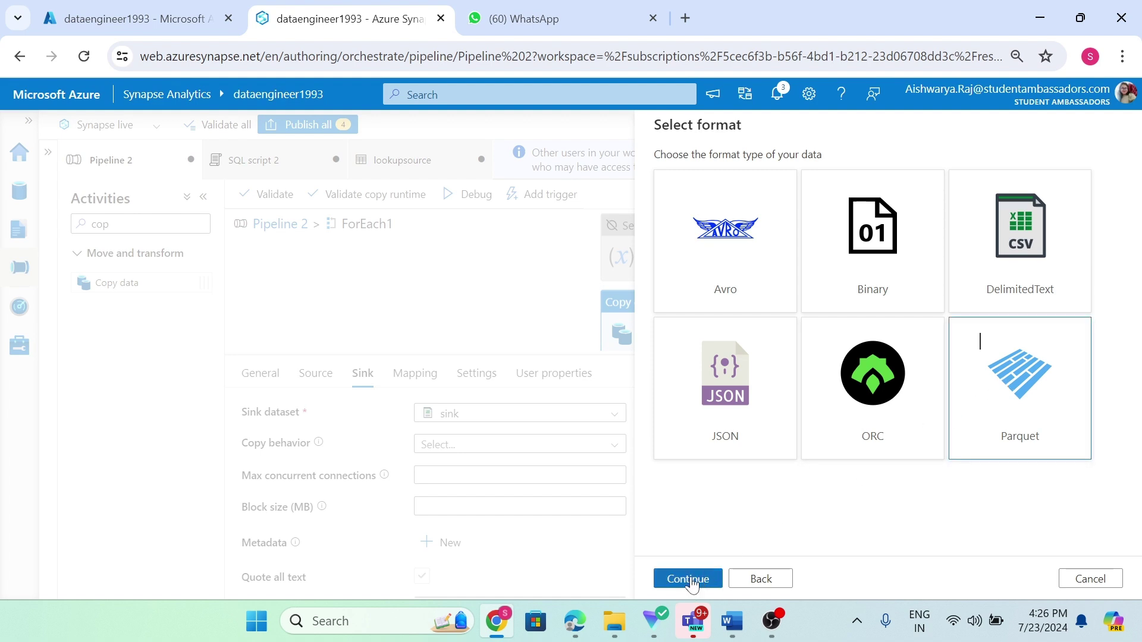
click(688, 579)
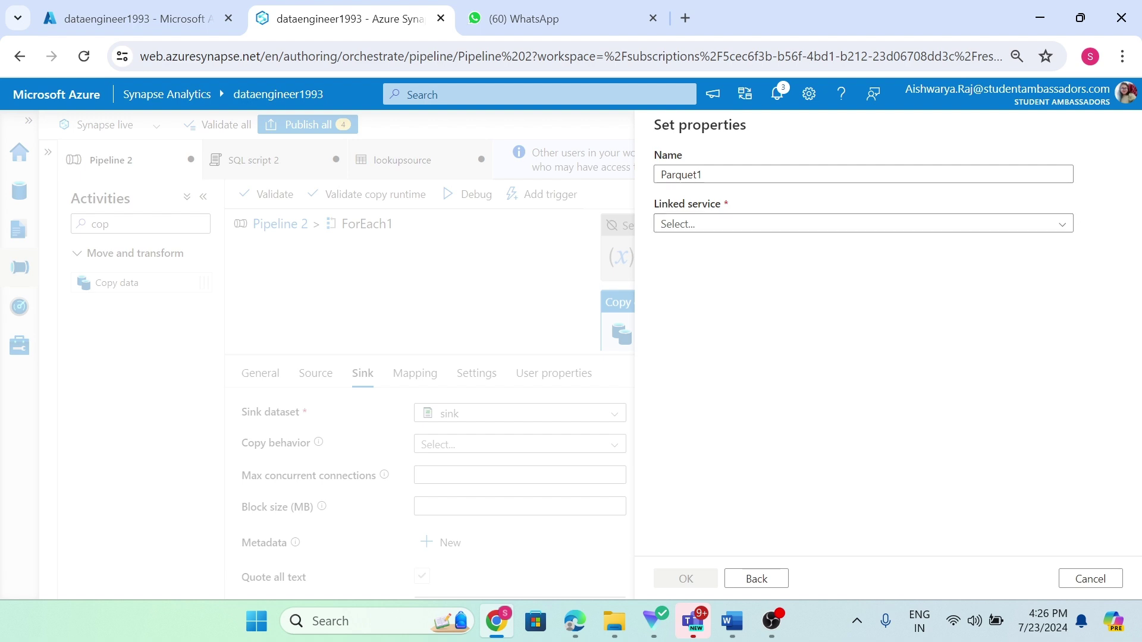
- Name the new Parquet dataset nyc_taxi and set its linked service to sink
double_click(679, 175)
key(BackSpace)
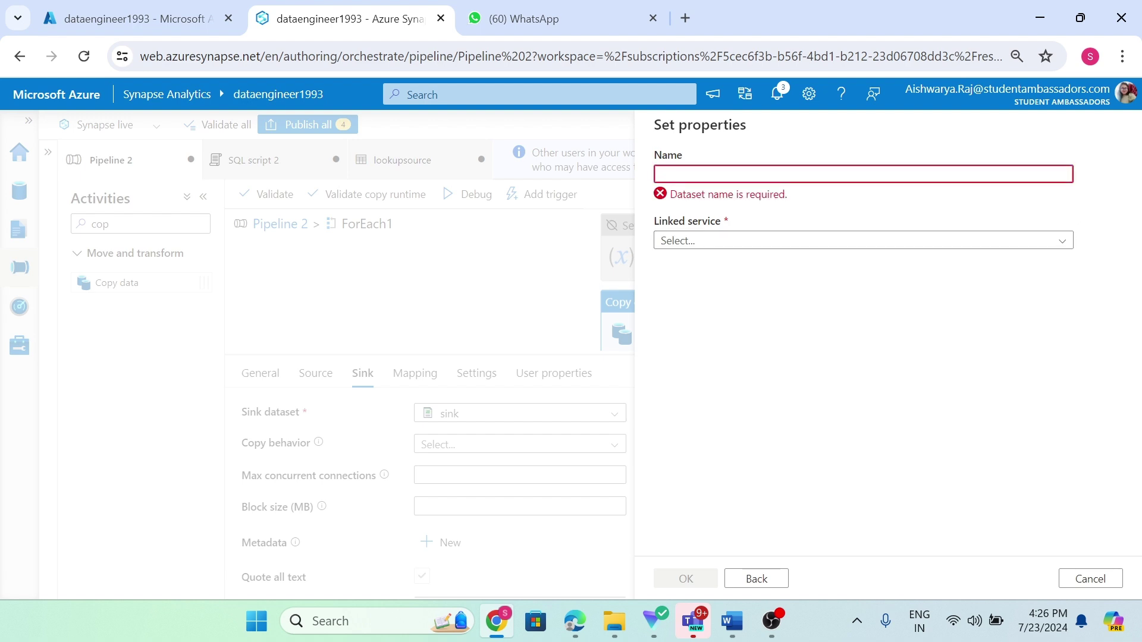
text(nyc_taxi)
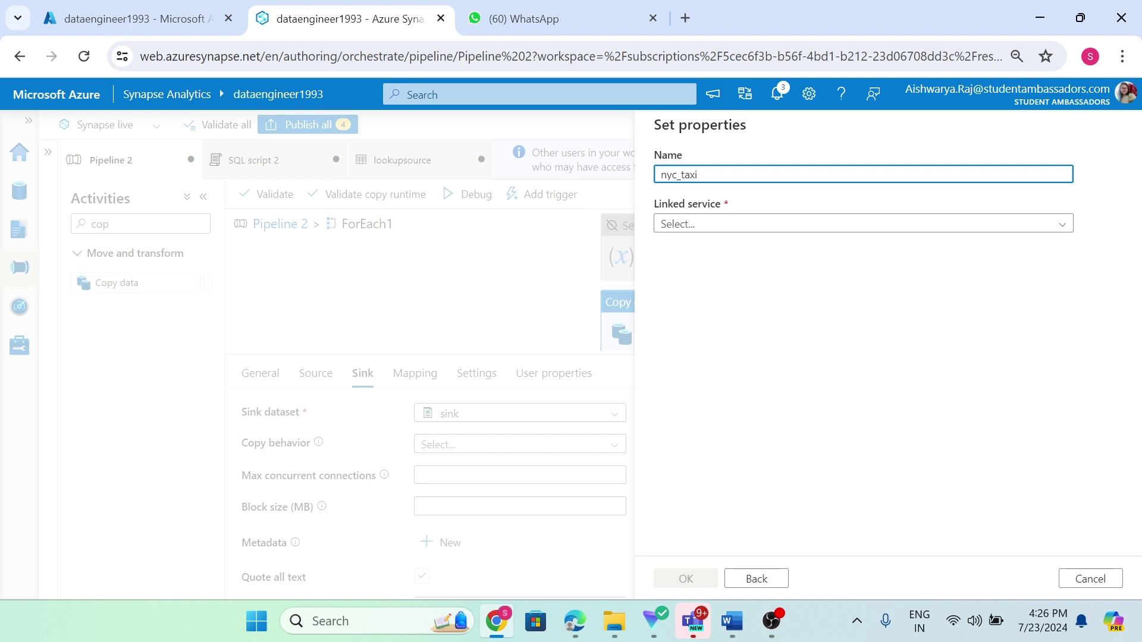
click(738, 229)
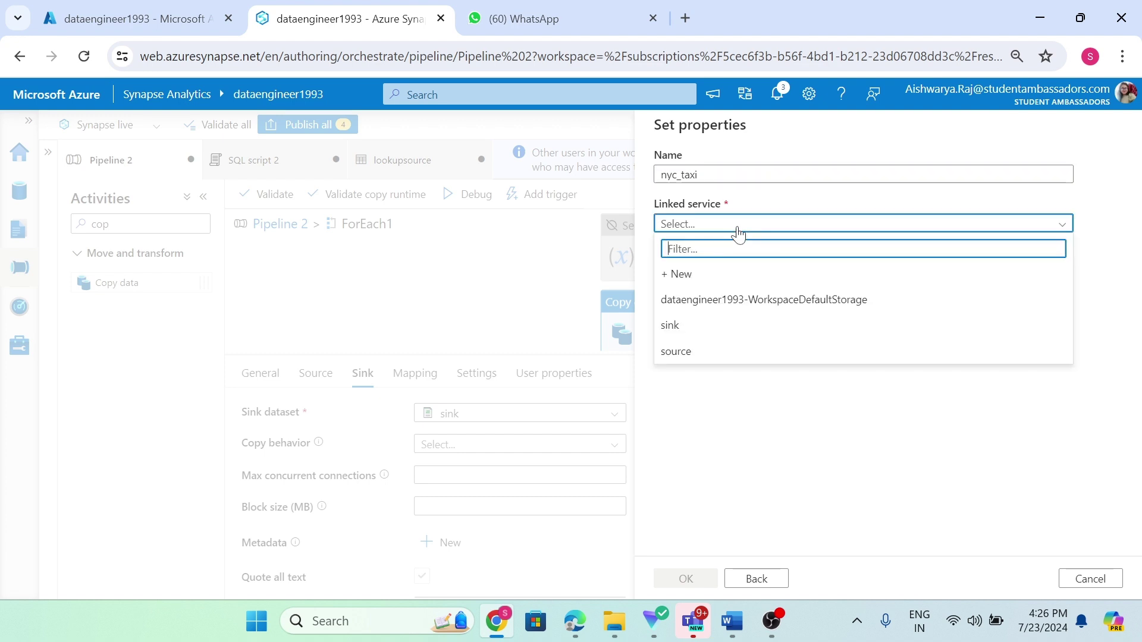
click(722, 331)
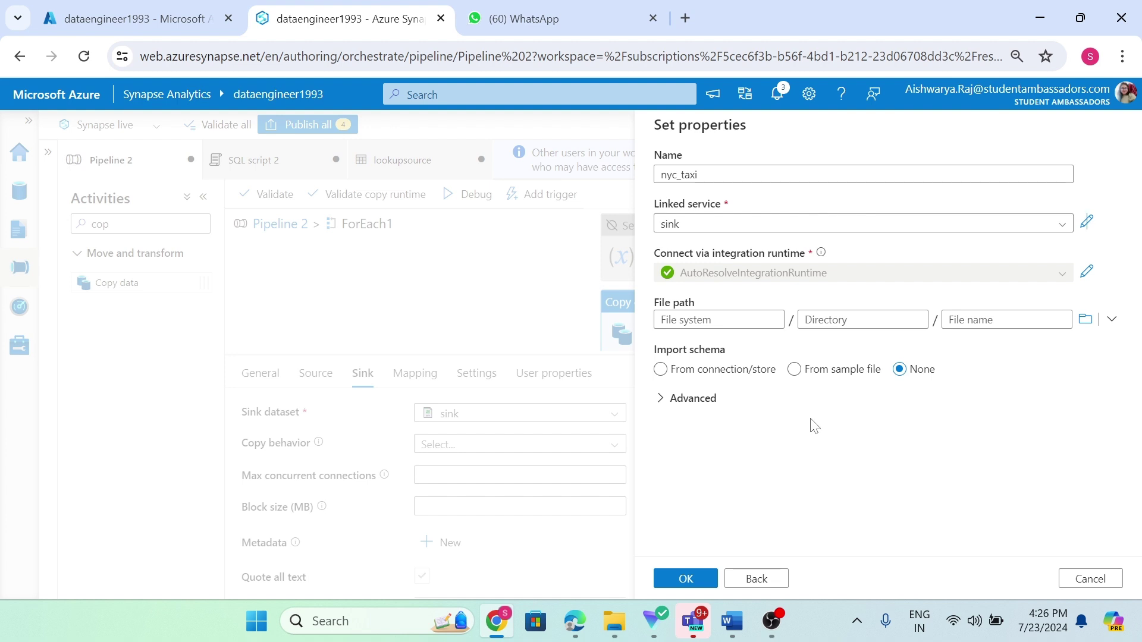
- Set the nyc_taxi dataset's file path to the sink container and create the dataset
click(1086, 320)
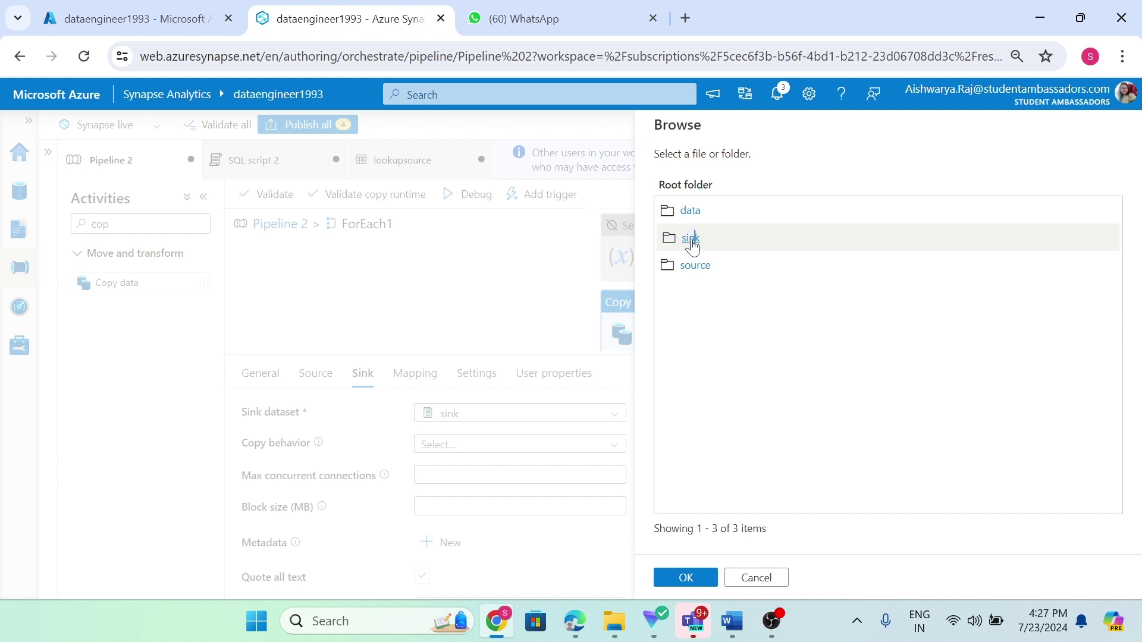
click(690, 239)
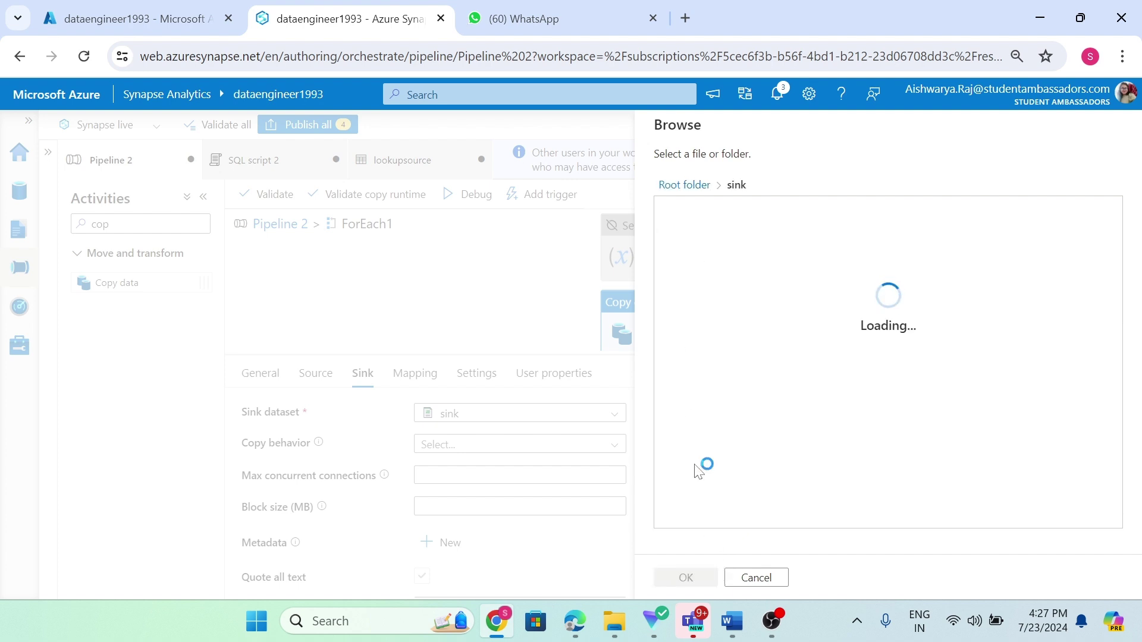
click(679, 585)
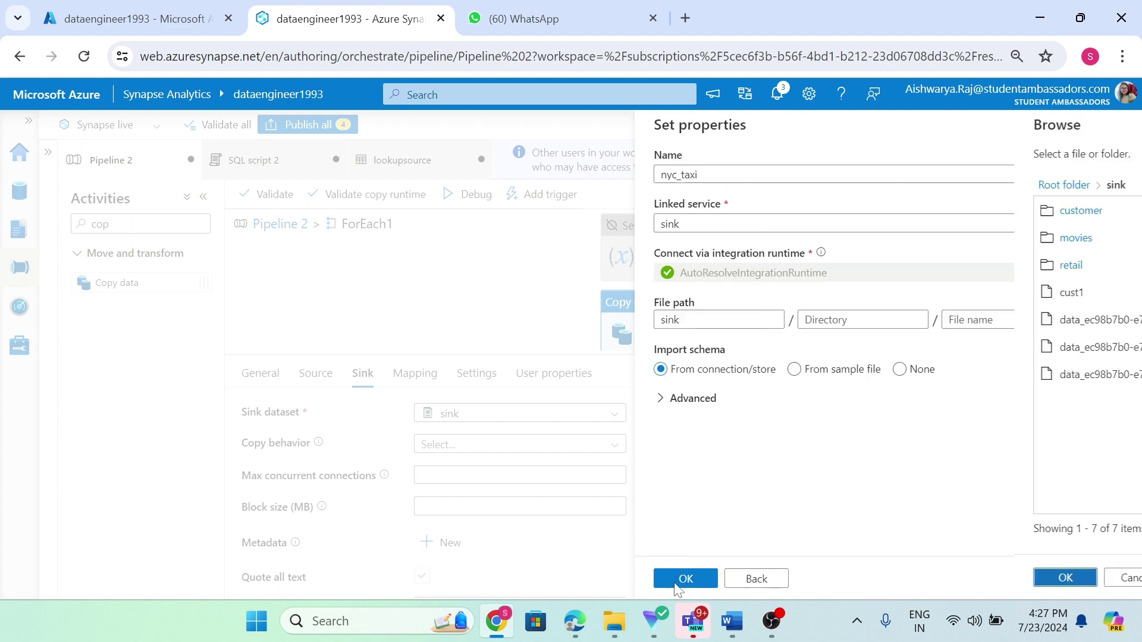
click(674, 586)
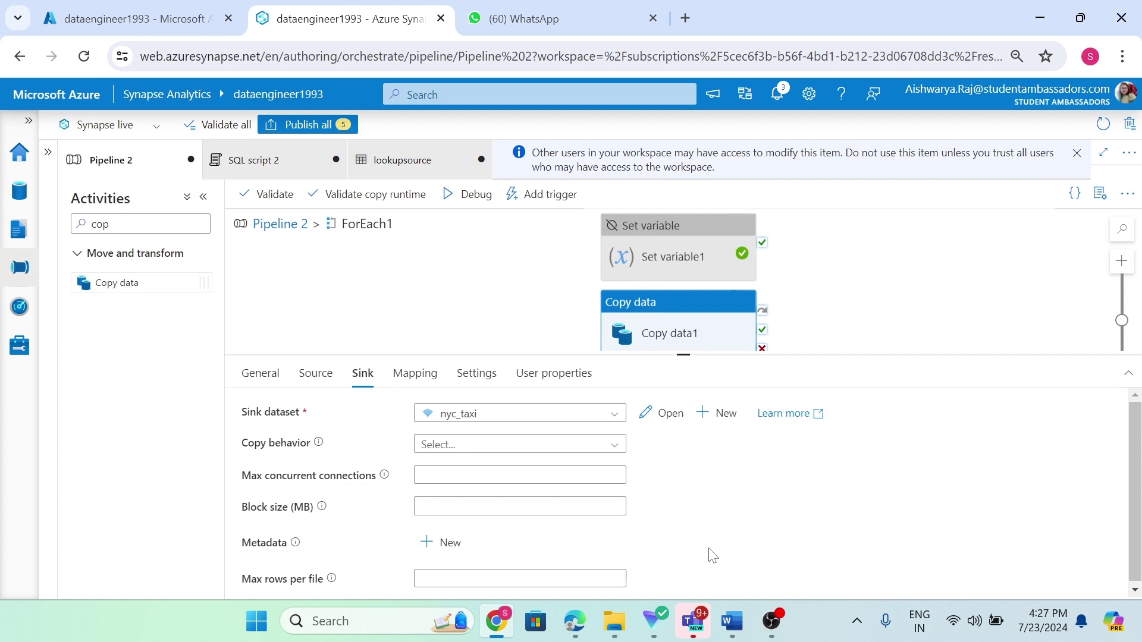
- Return from ForEach1 to the top level of Pipeline 2 and start a debug run
click(529, 319)
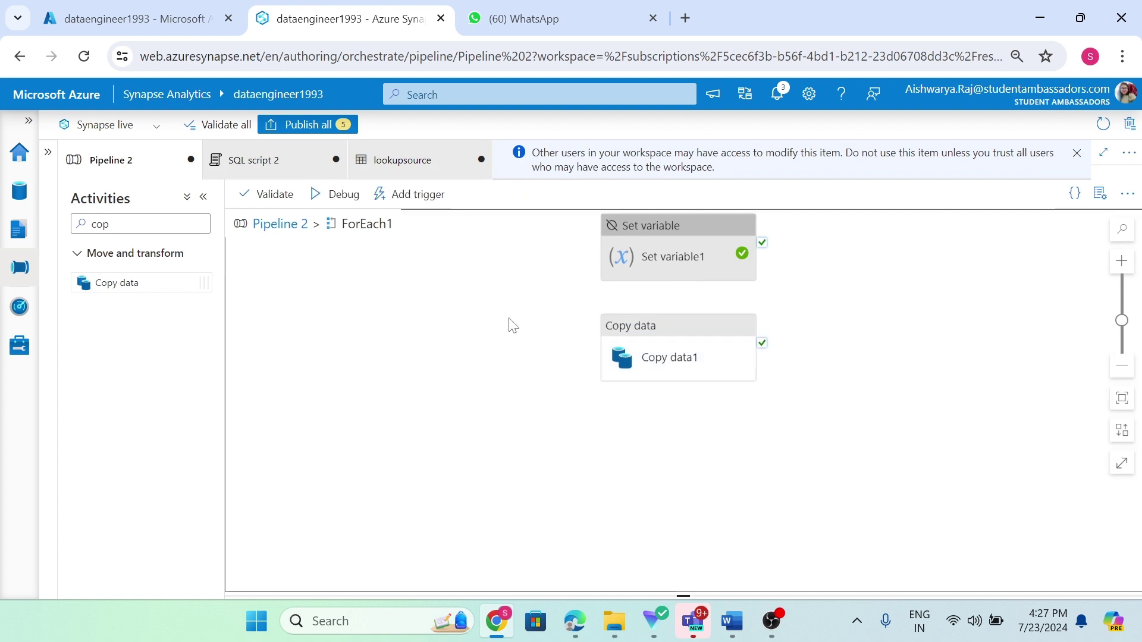
click(281, 224)
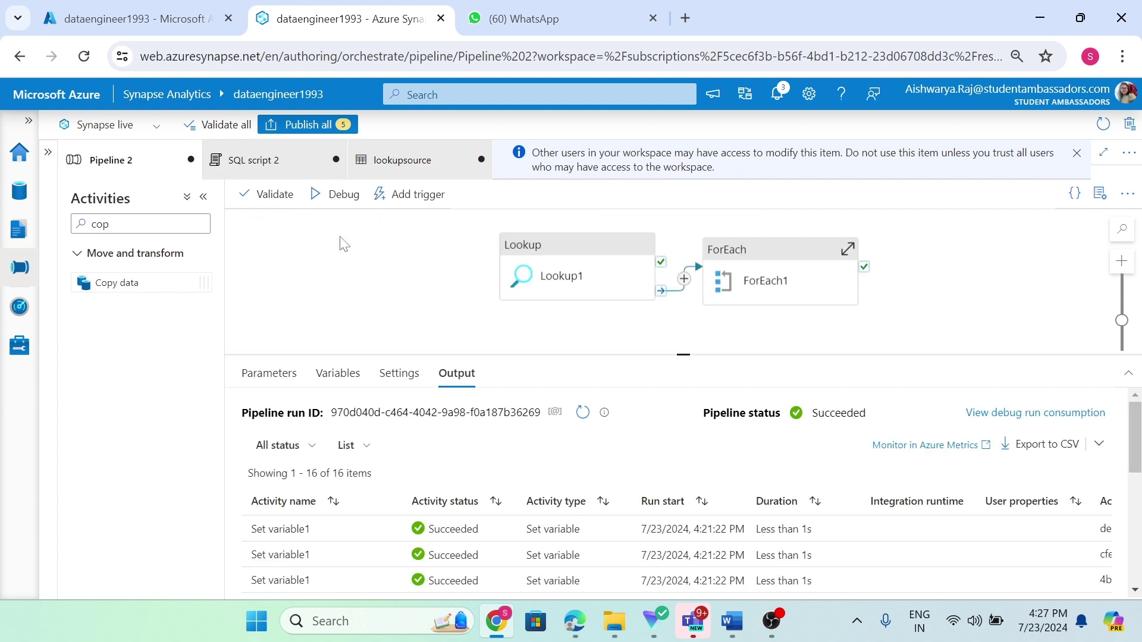
click(336, 196)
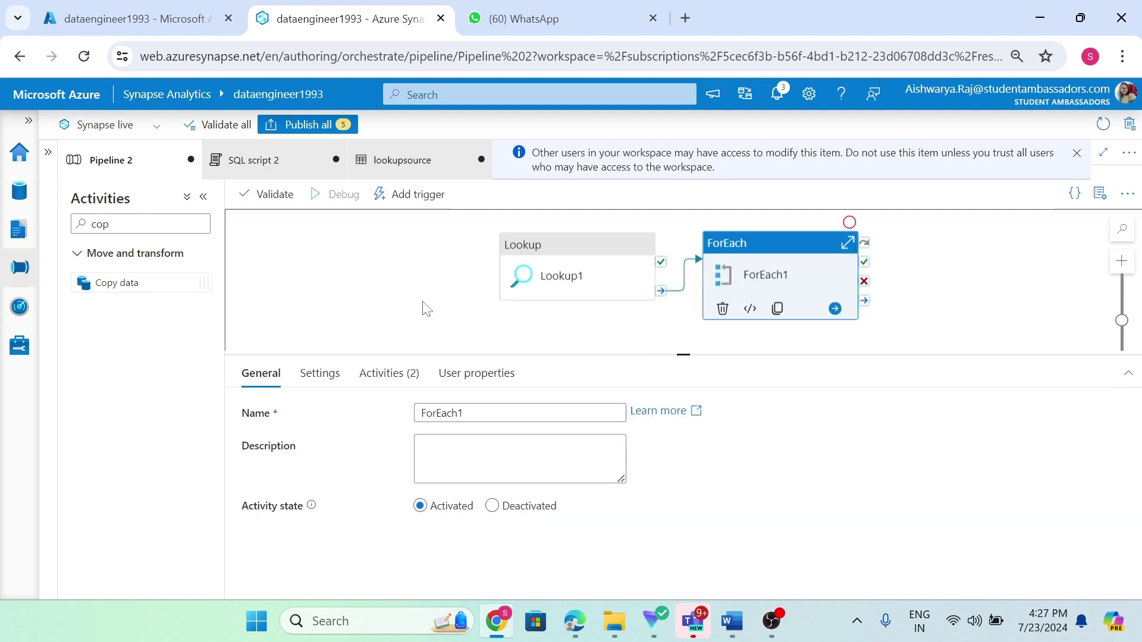
click(424, 331)
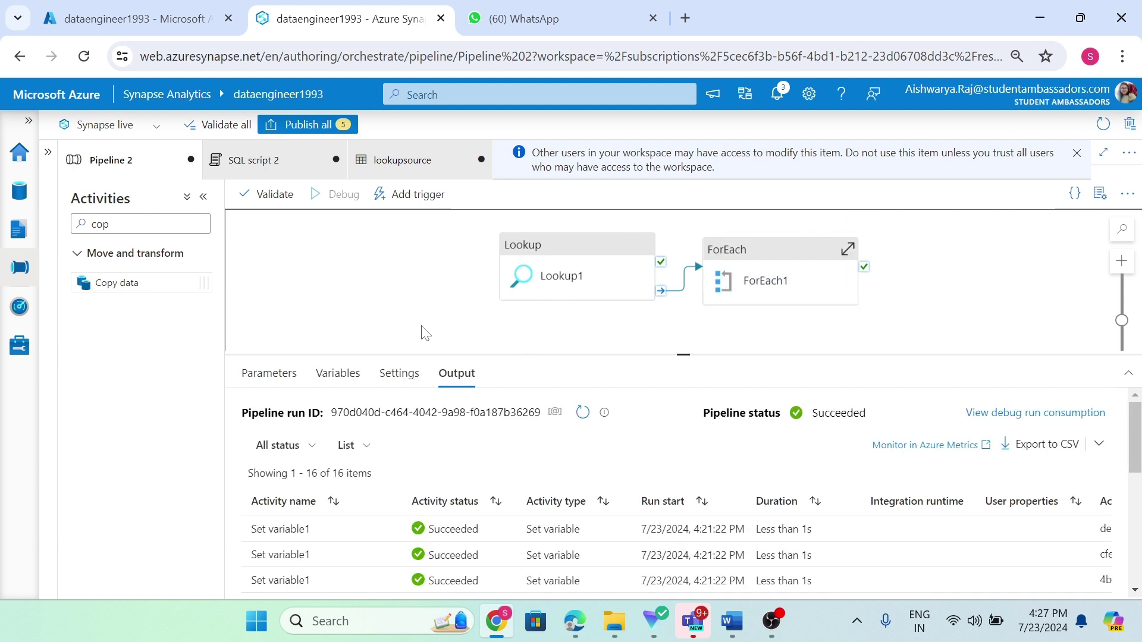
- Refresh the debug run output repeatedly and check the status of the Lookup1 and Copy data1 activity runs
click(582, 413)
click(583, 417)
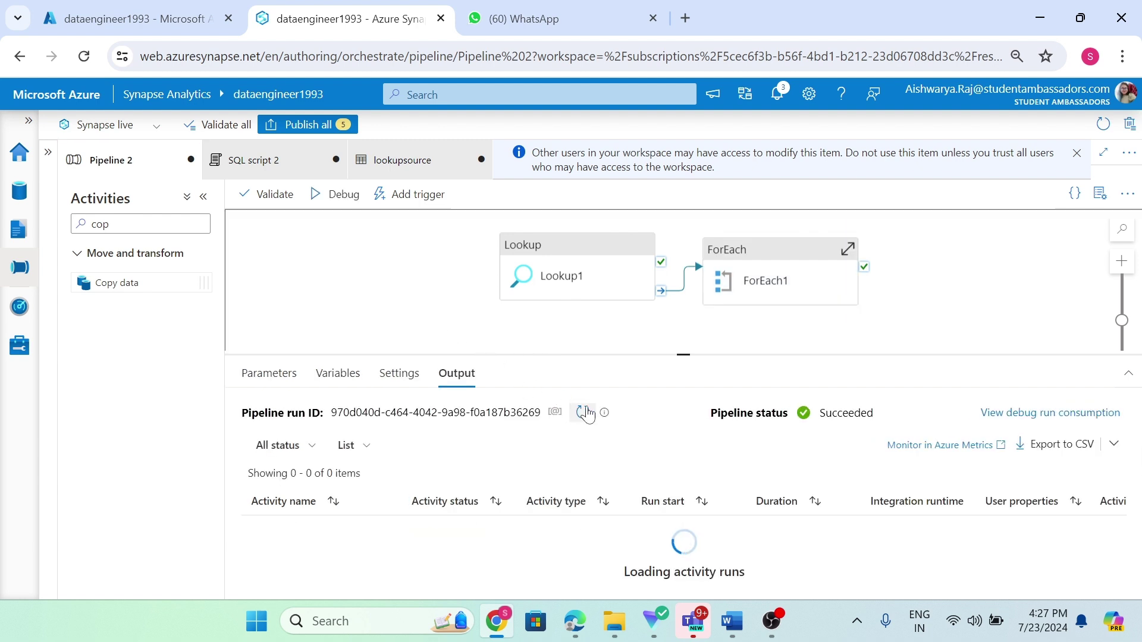
drag(683, 356, 668, 347)
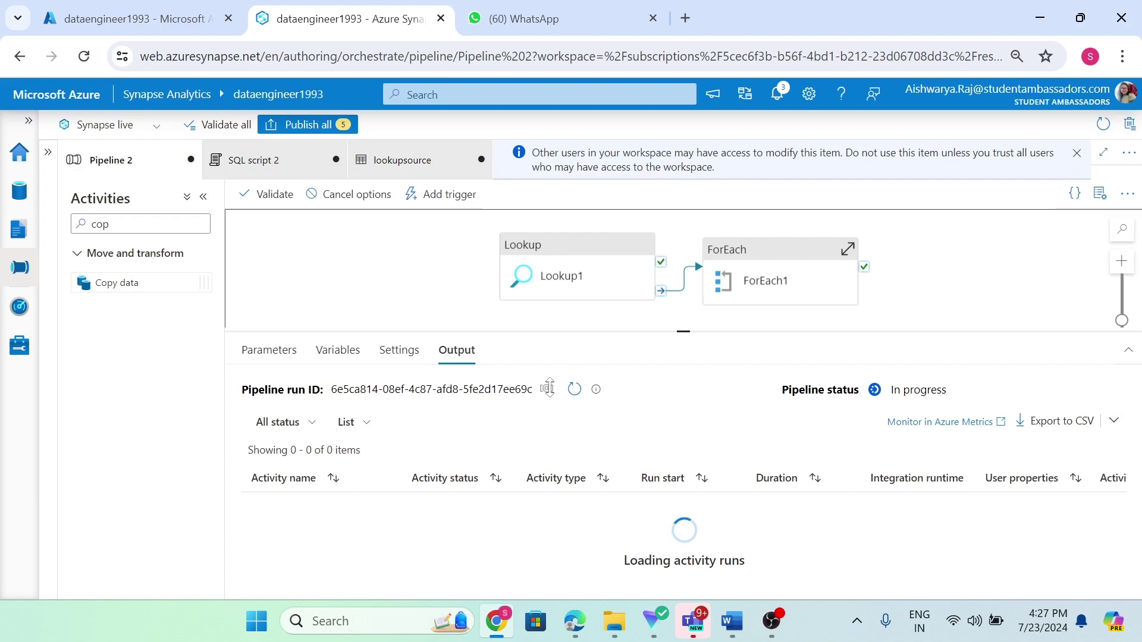
click(574, 390)
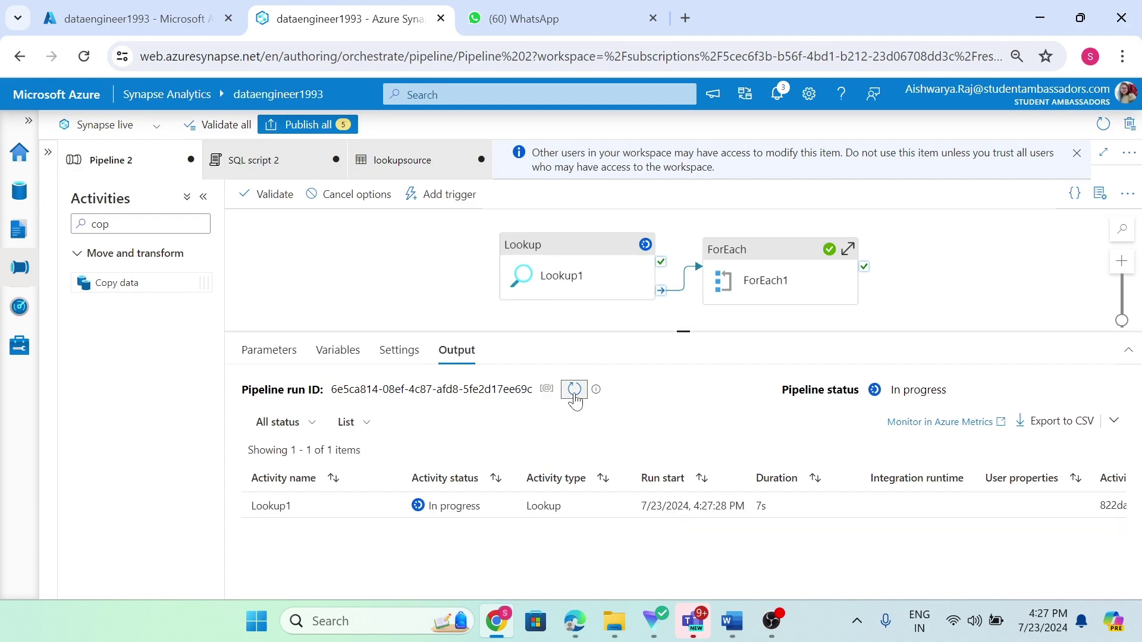
click(574, 391)
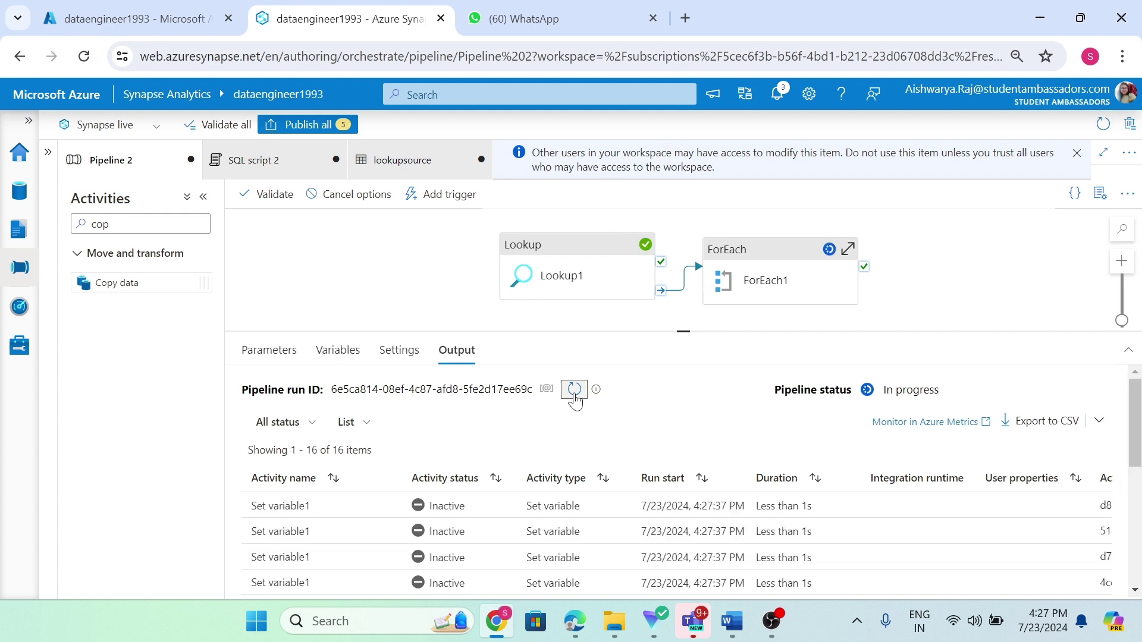
click(575, 392)
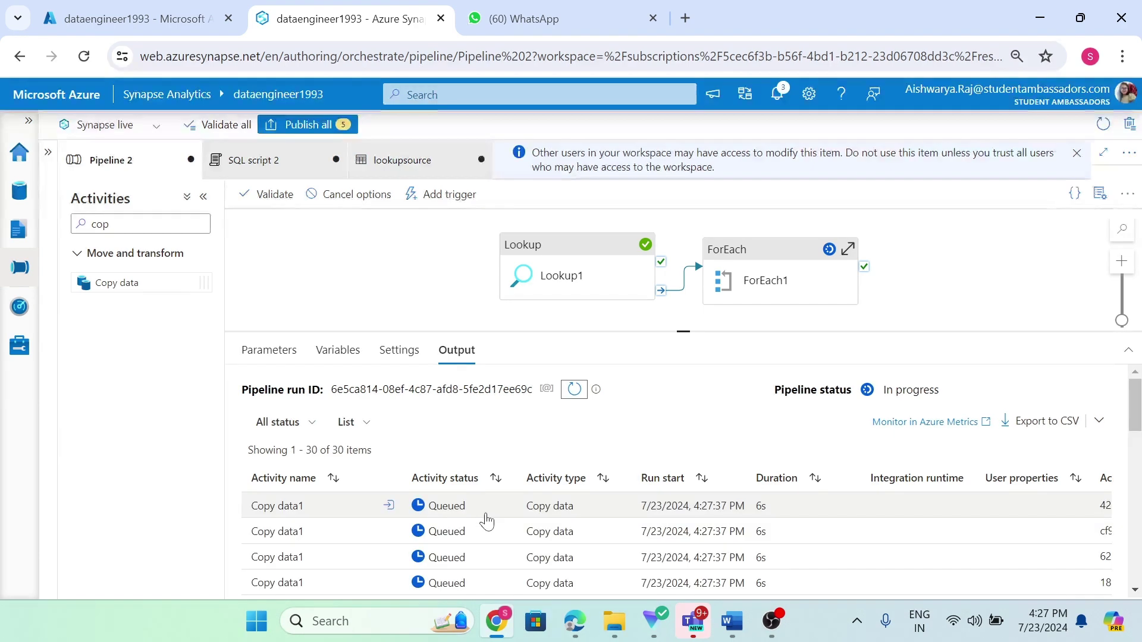
scroll(485, 523, down, 5)
scroll(485, 534, down, 3)
scroll(485, 533, up, 5)
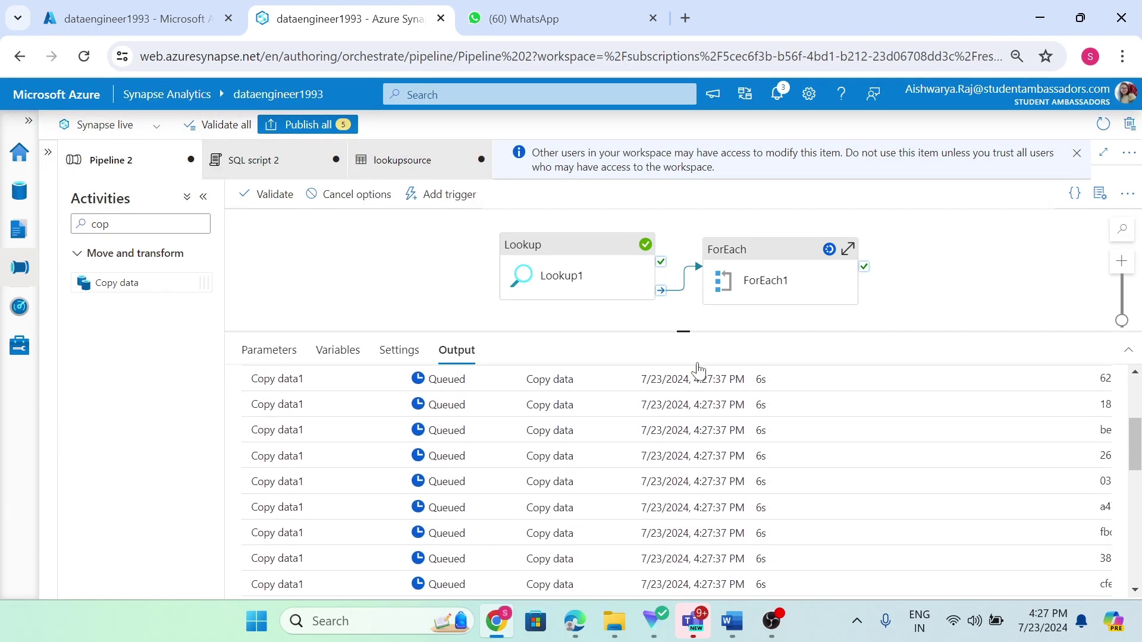
scroll(514, 476, up, 3)
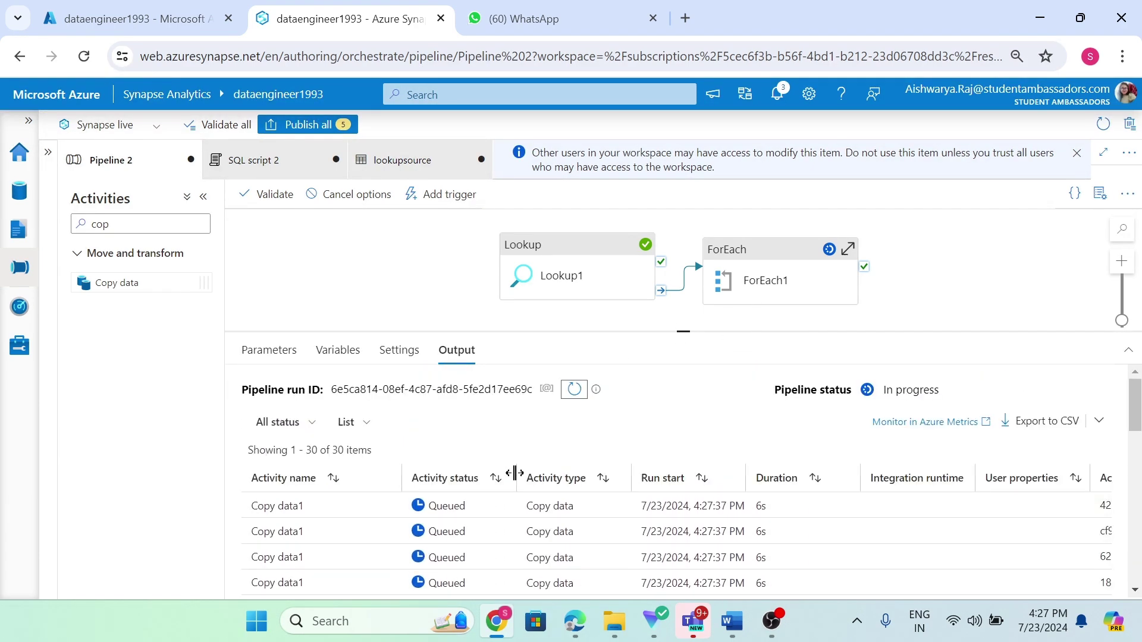
click(575, 391)
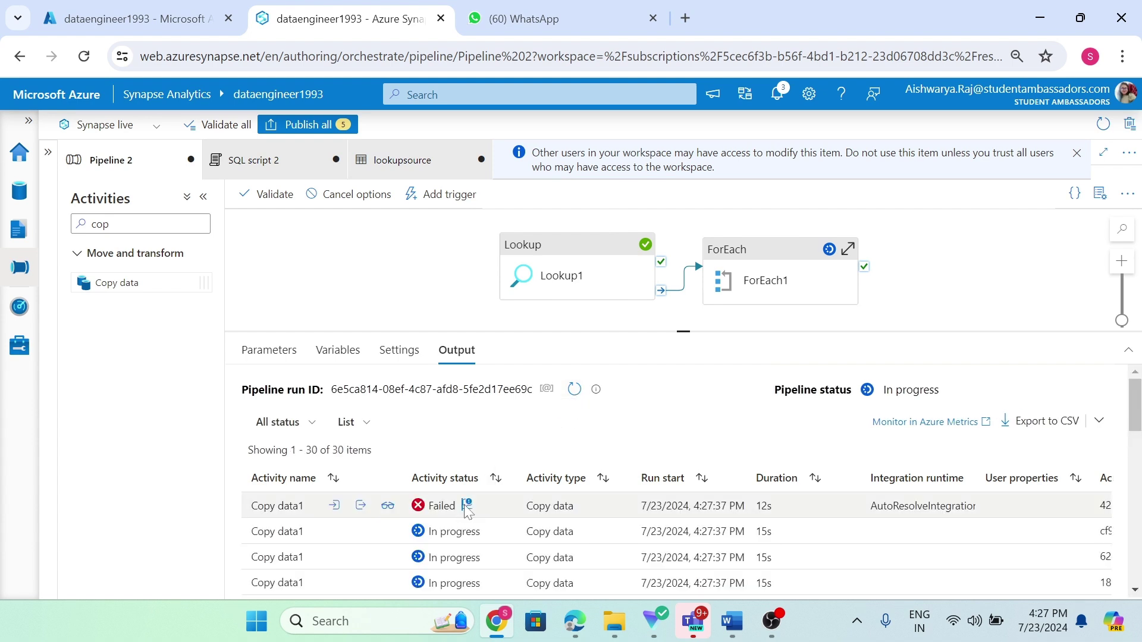
- Examine the error details of the first failed Copy data1 run, and close them
click(467, 506)
scroll(564, 445, down, 5)
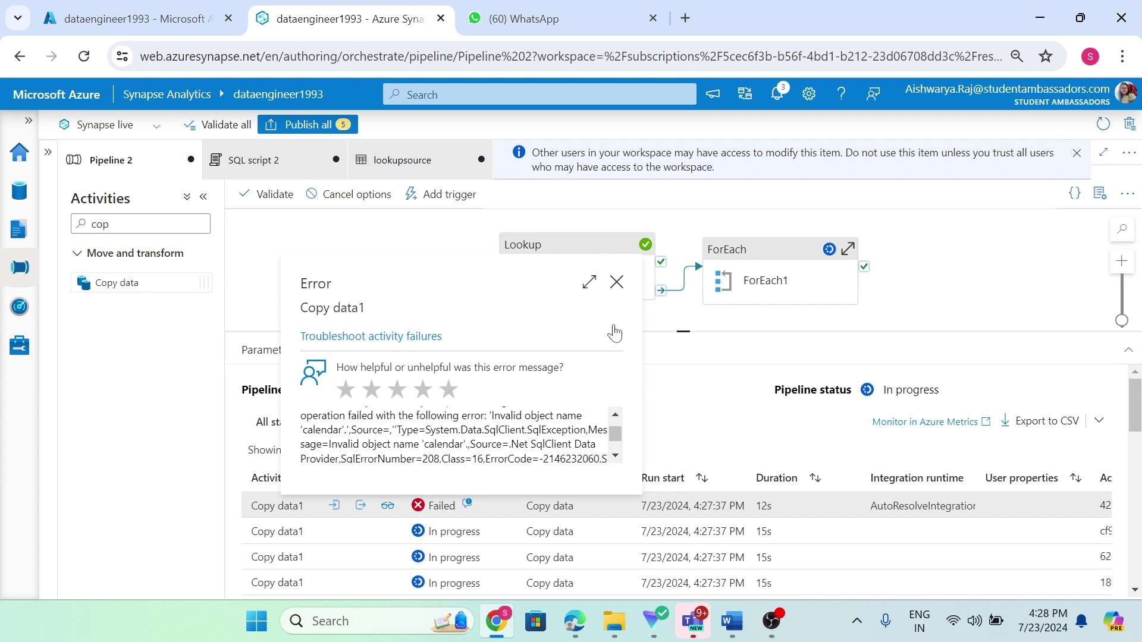
click(616, 282)
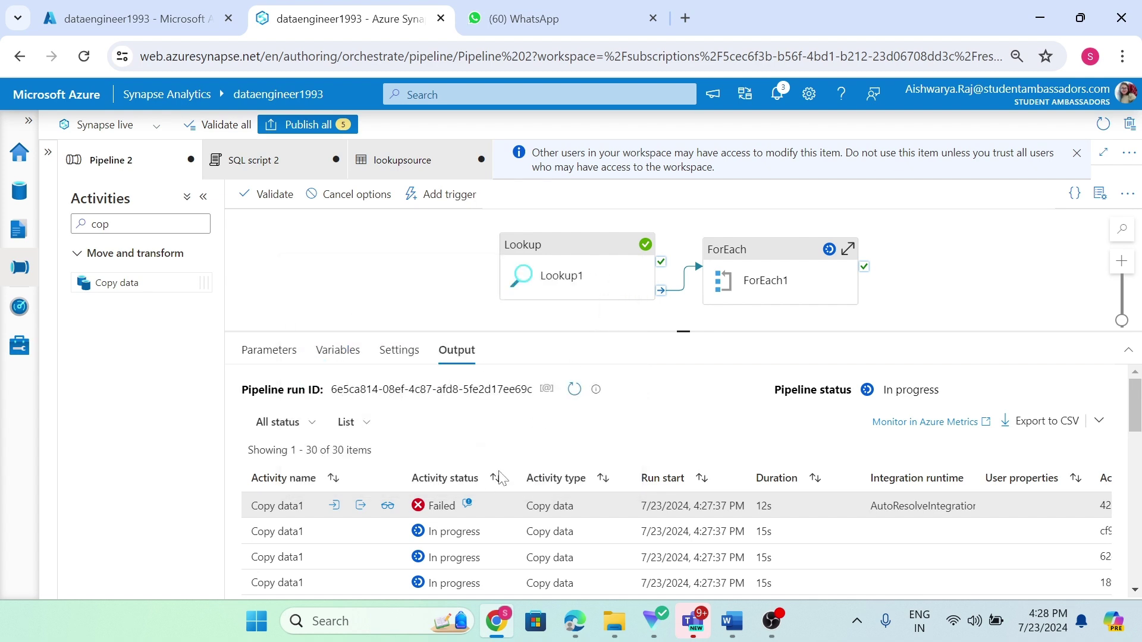
click(468, 506)
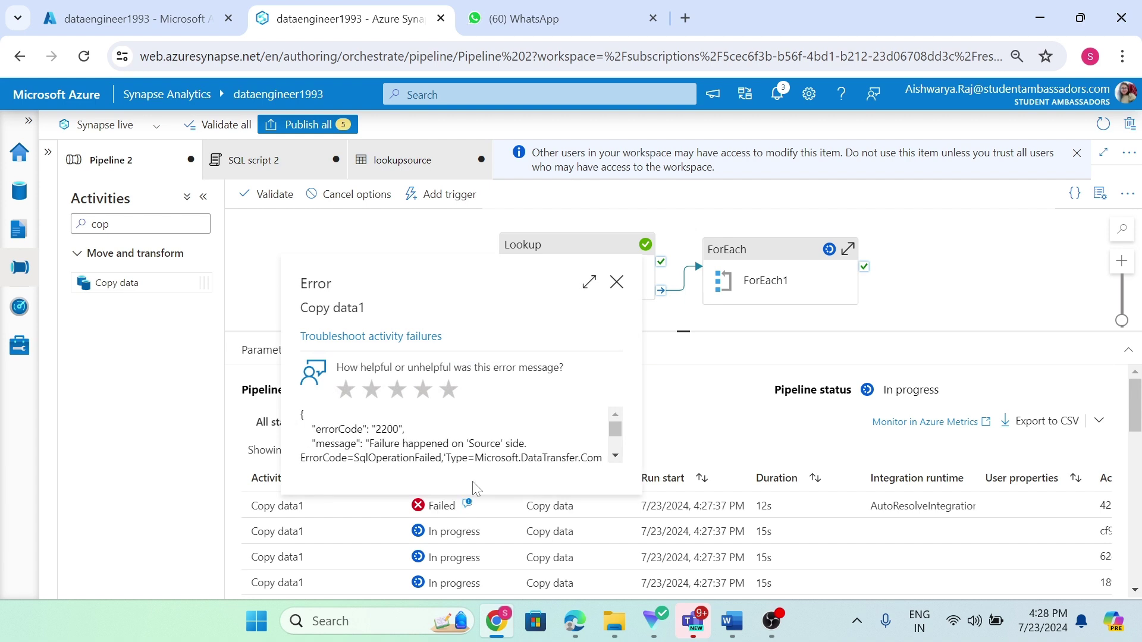
click(617, 282)
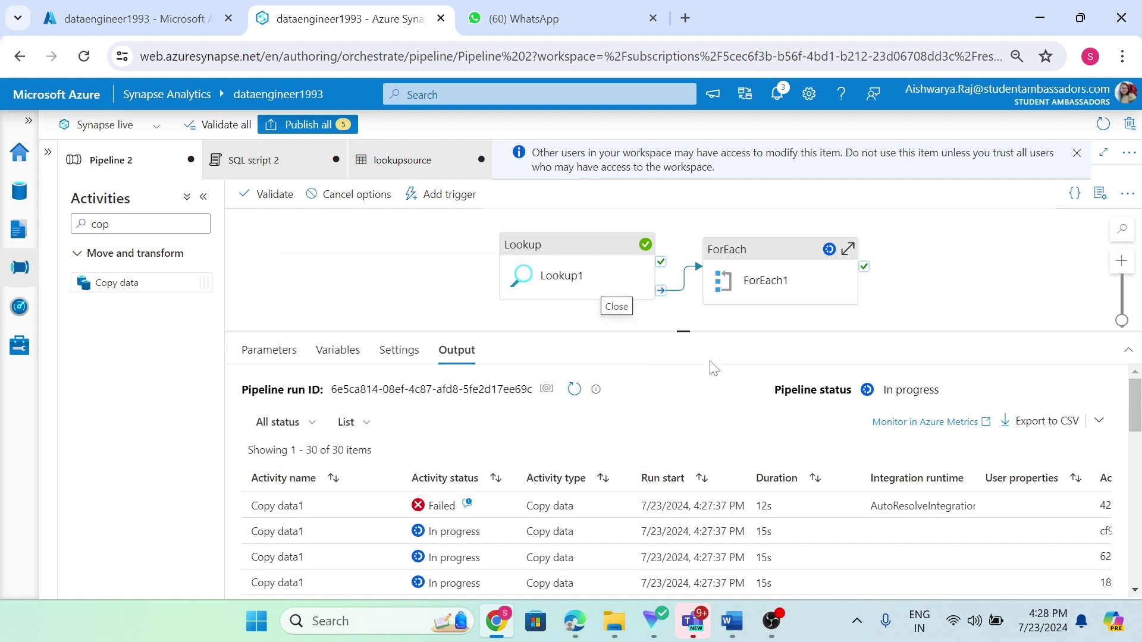
- Refresh the run output and read the error details of the third Copy data1 run
click(574, 390)
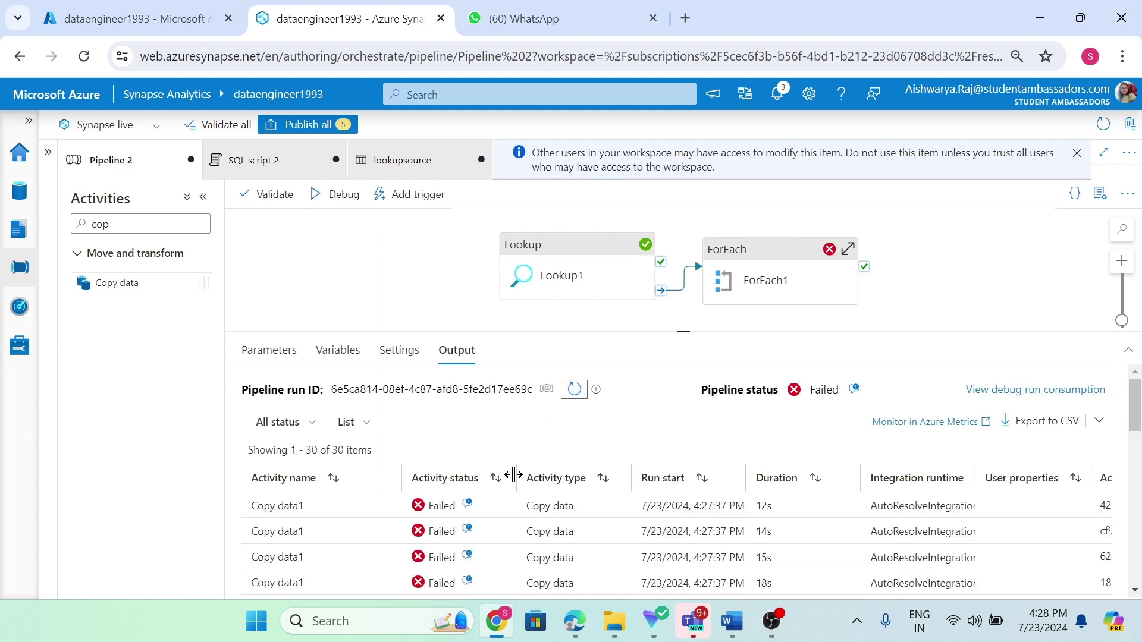
scroll(475, 494, down, 2)
click(469, 466)
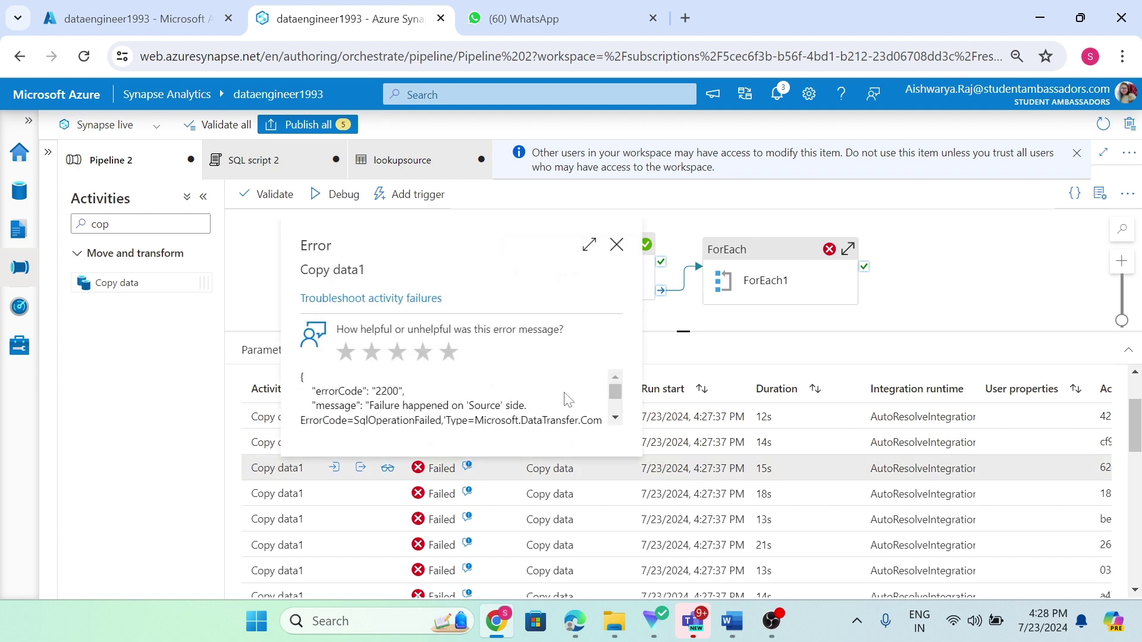
scroll(568, 400, down, 3)
scroll(568, 402, up, 3)
scroll(570, 404, down, 3)
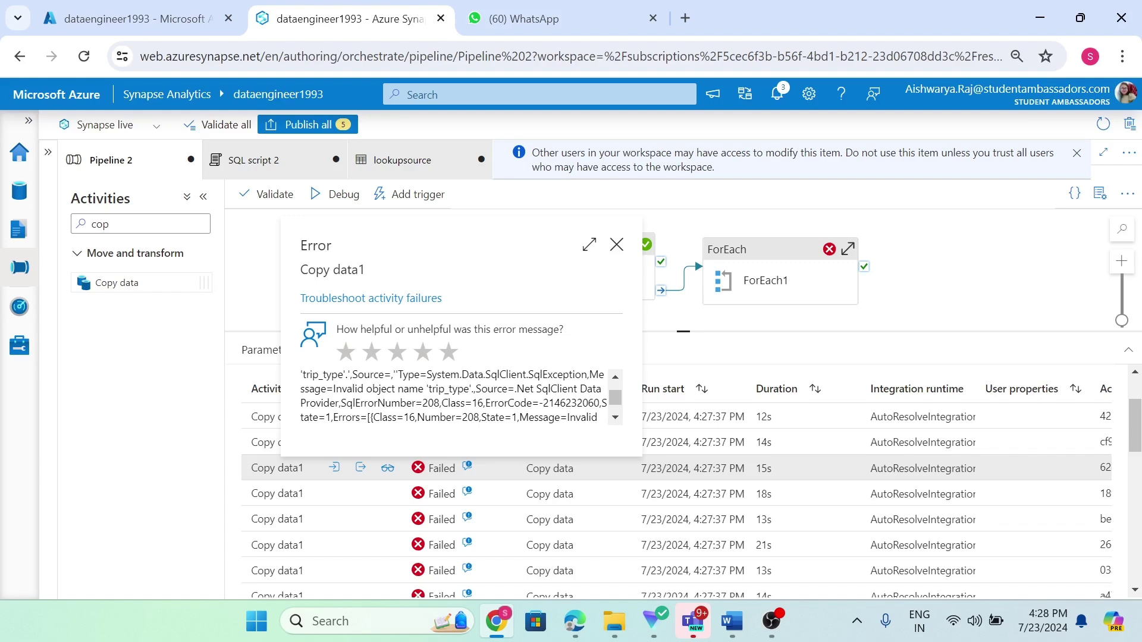
click(616, 244)
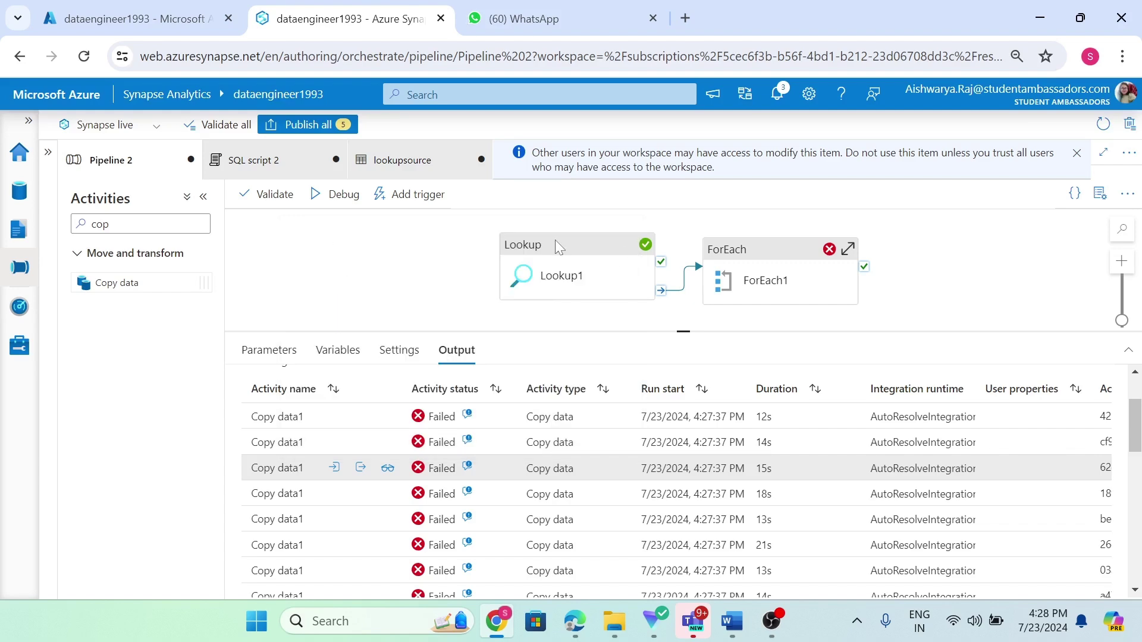
- In SQL script 2, try querying the calendar table by changing the query to select * from calender and running it
click(278, 166)
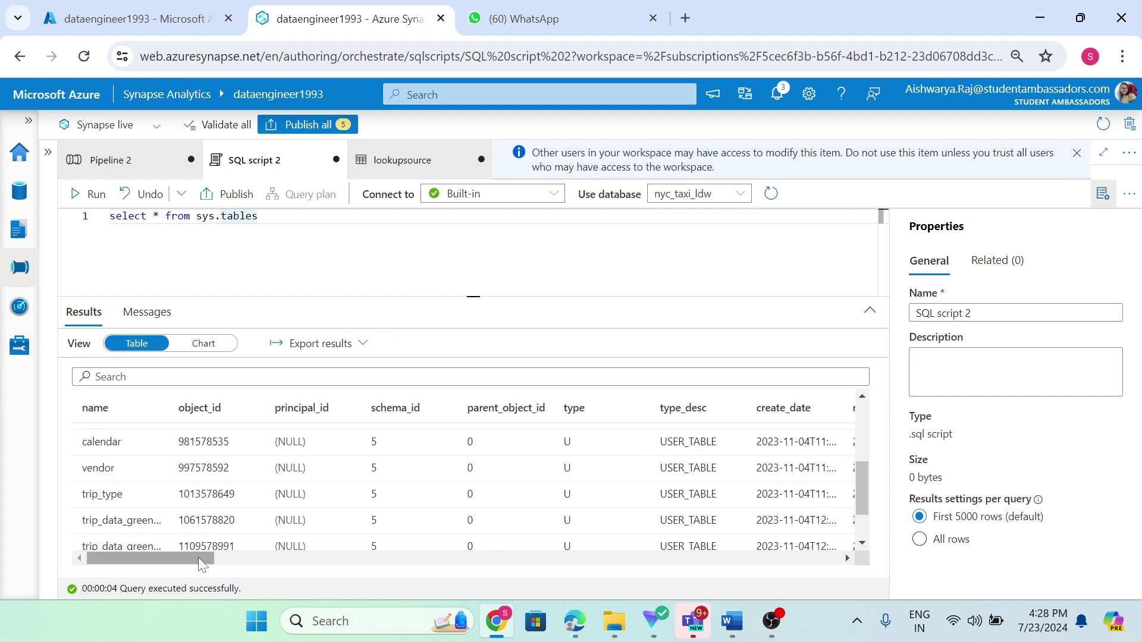
drag(198, 559, 361, 564)
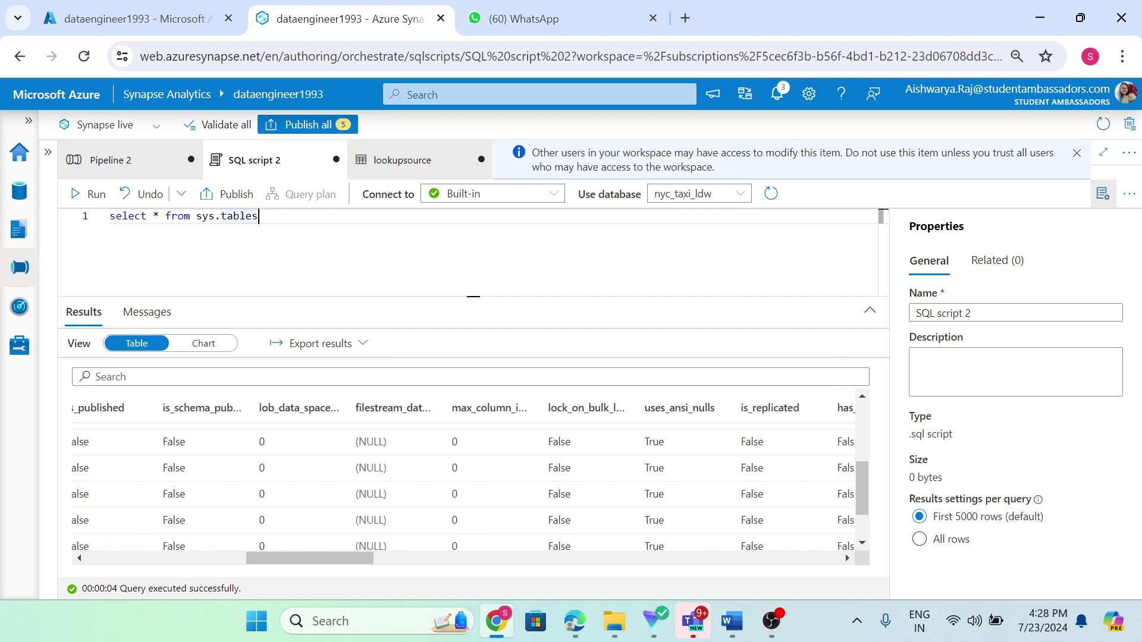
key(BackSpace)
key(BackSpace)
key(BackSpace)
key(BackSpace)
key(BackSpace)
key(BackSpace)
key(BackSpace)
text(calen)
key(BackSpace)
key(BackSpace)
key(BackSpace)
key(BackSpace)
key(BackSpace)
key(BackSpace)
key(BackSpace)
key(BackSpace)
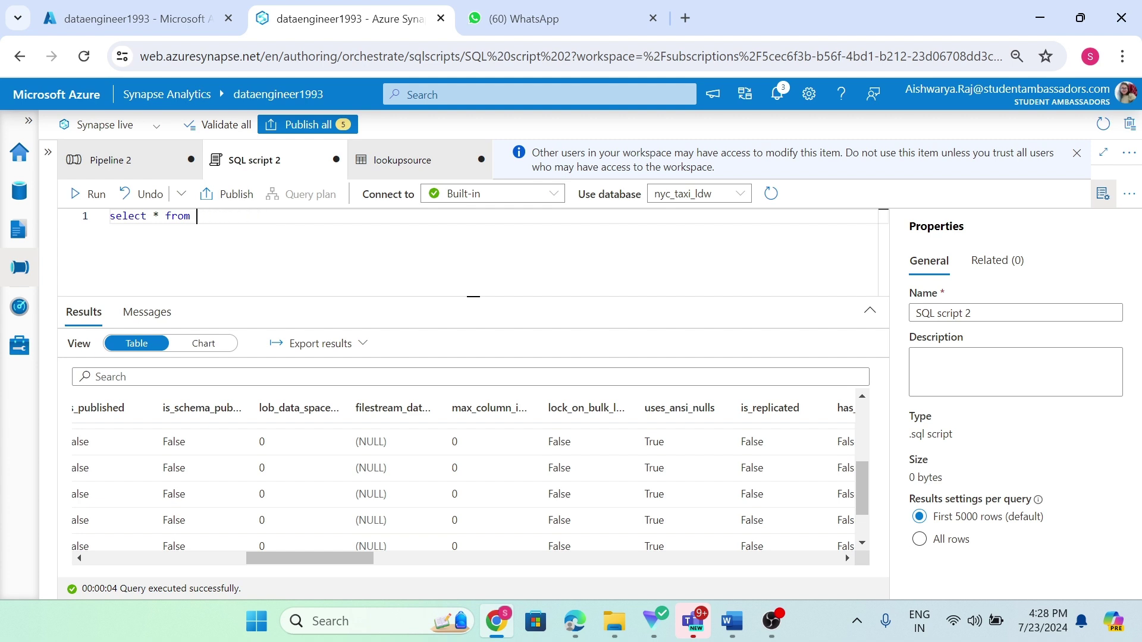
text(calender)
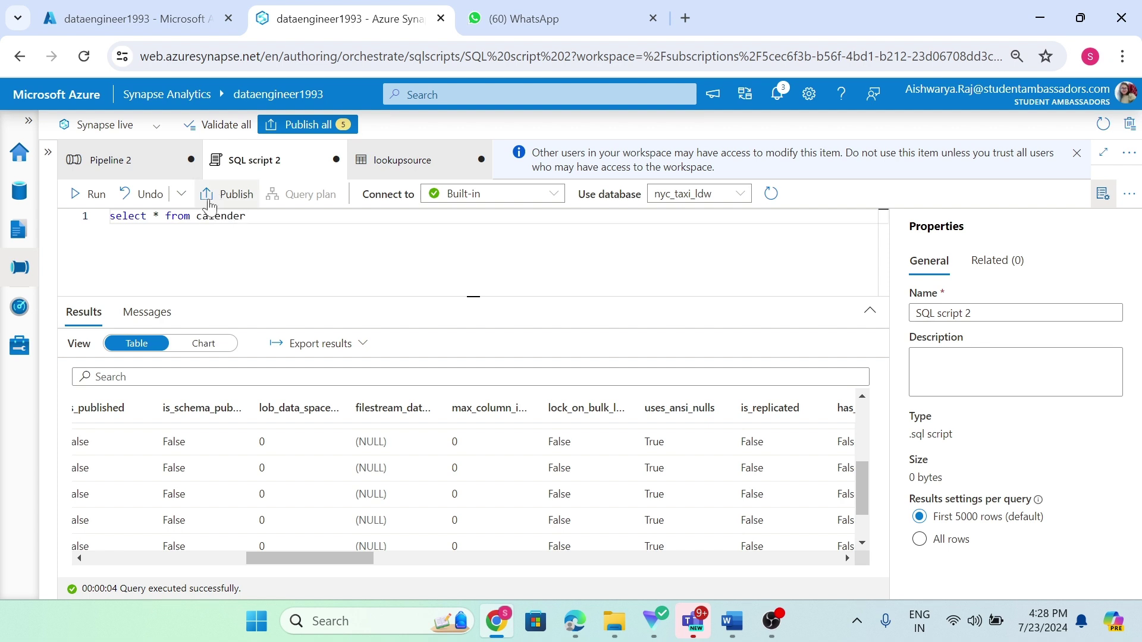
click(89, 196)
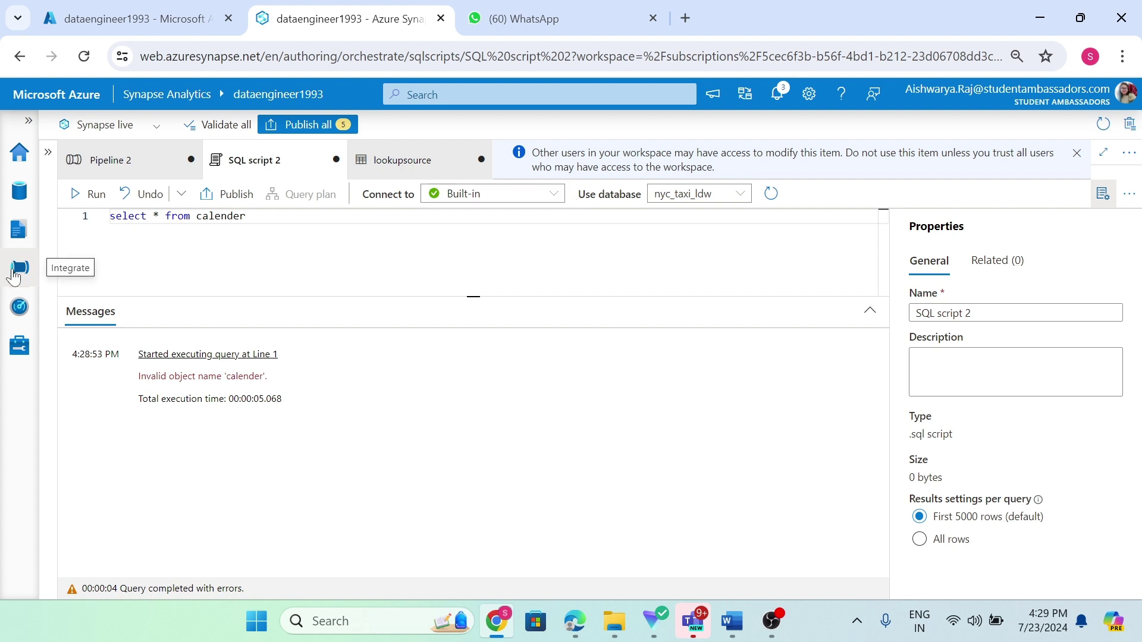
- Look through the external tables of the nyc_taxi_ldw database for their schema-qualified names
click(16, 199)
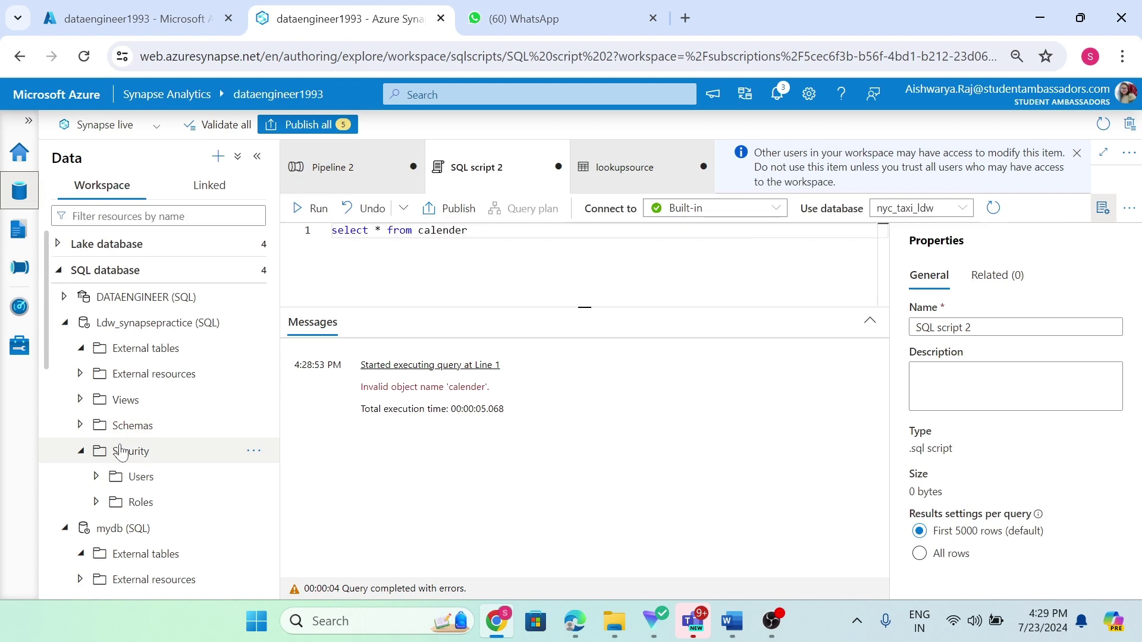
scroll(125, 464, down, 5)
scroll(128, 472, down, 1)
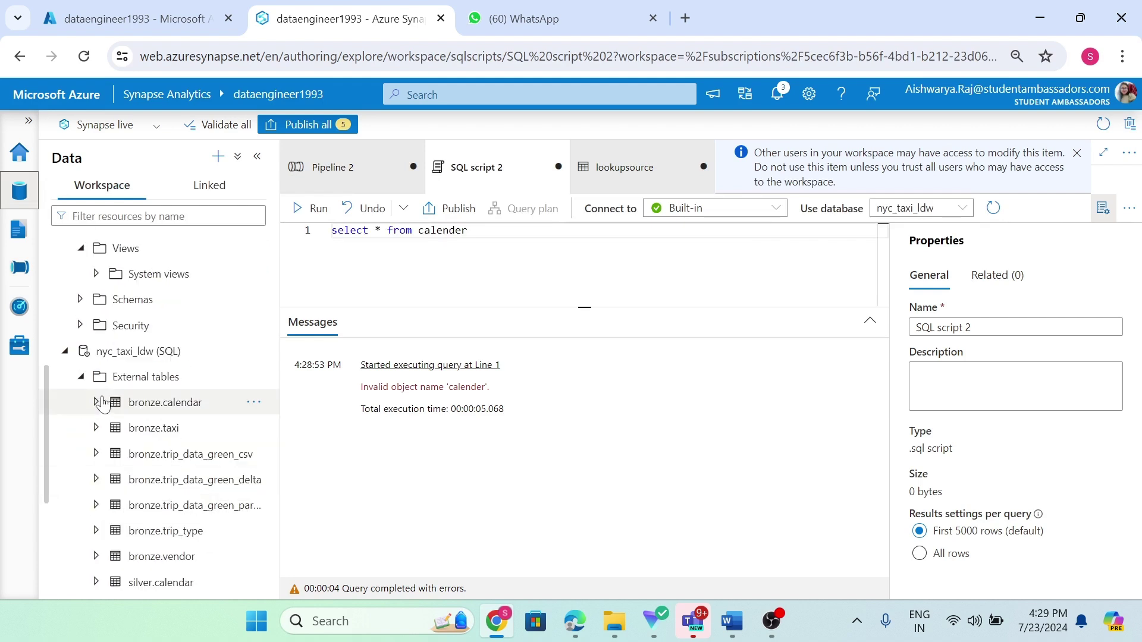
scroll(181, 529, down, 3)
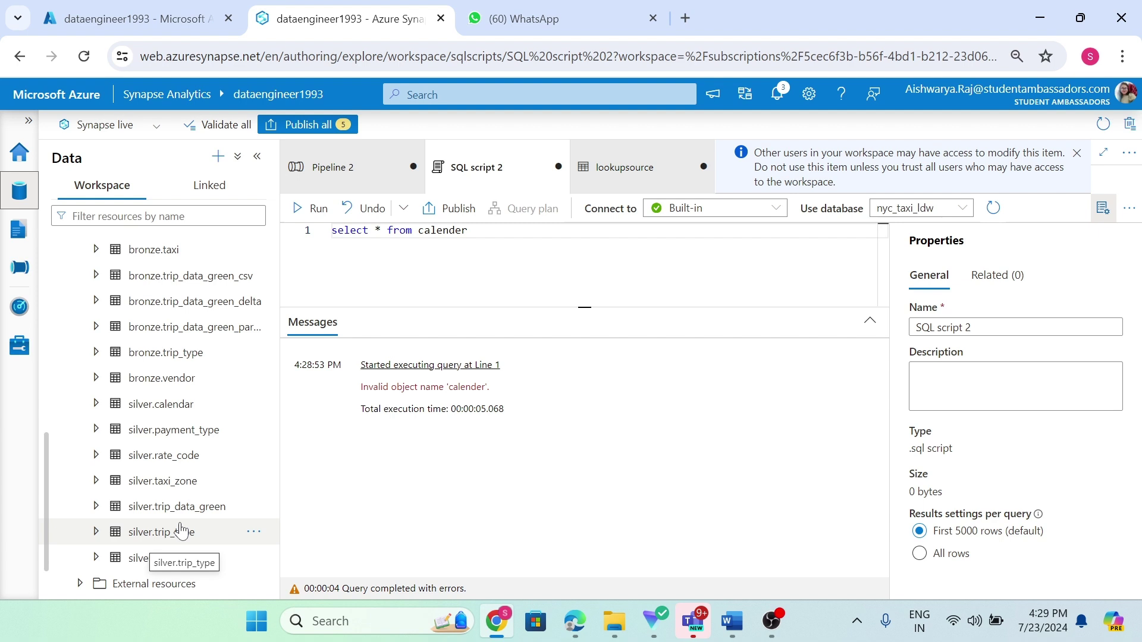
scroll(167, 408, up, 2)
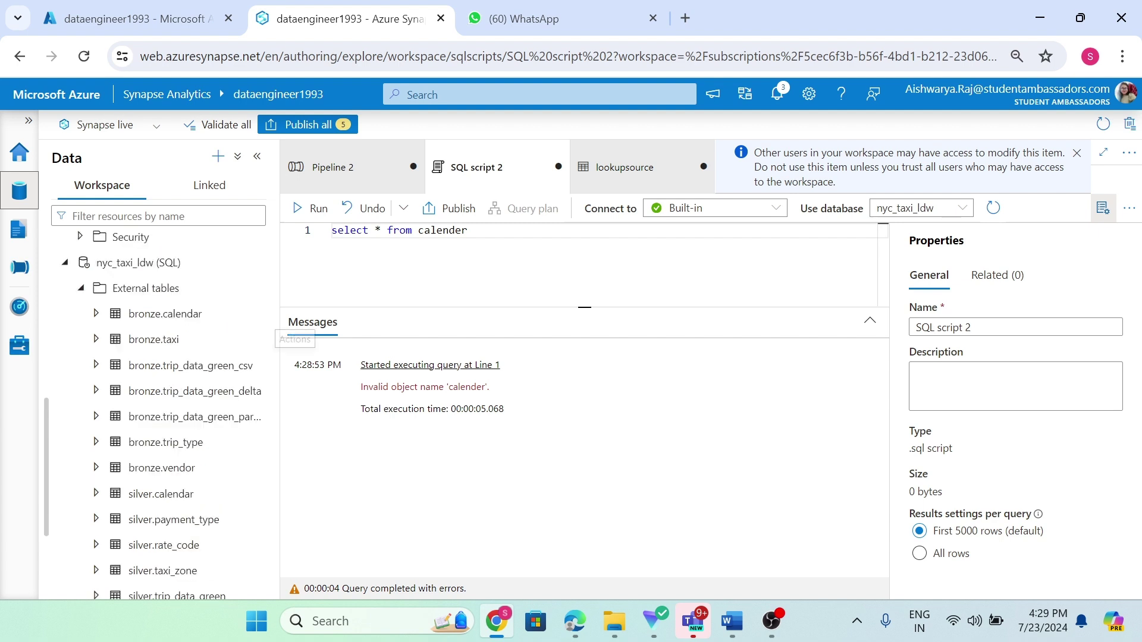
- Change the query in SQL script 2 to select * from sys.tables and run it
double_click(443, 231)
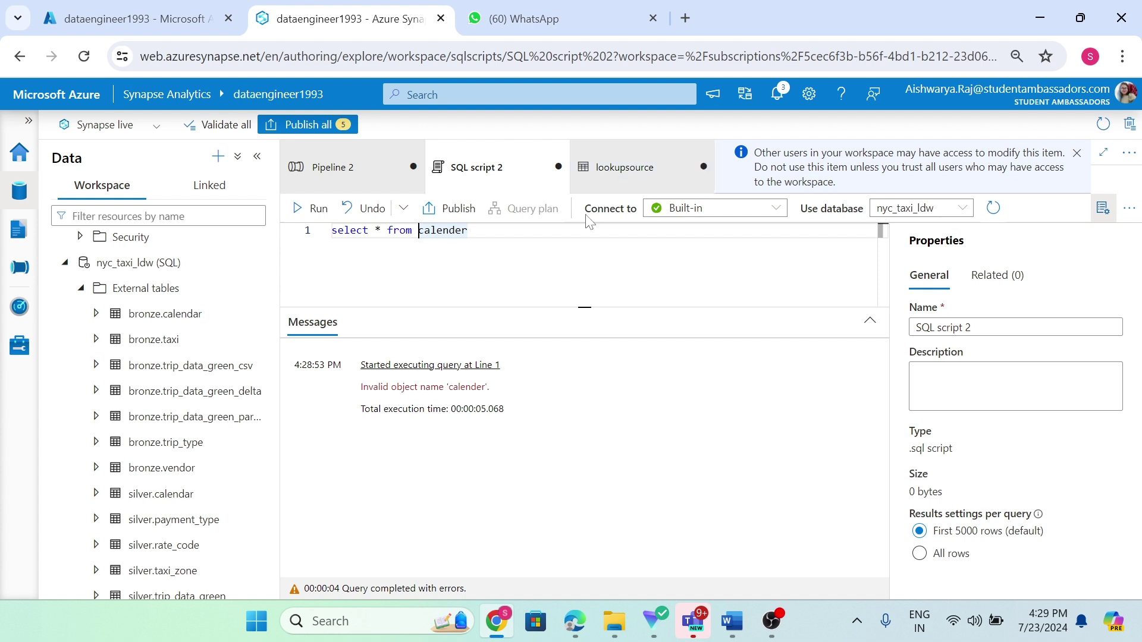
text(calen)
key(ctrl+BackSpace)
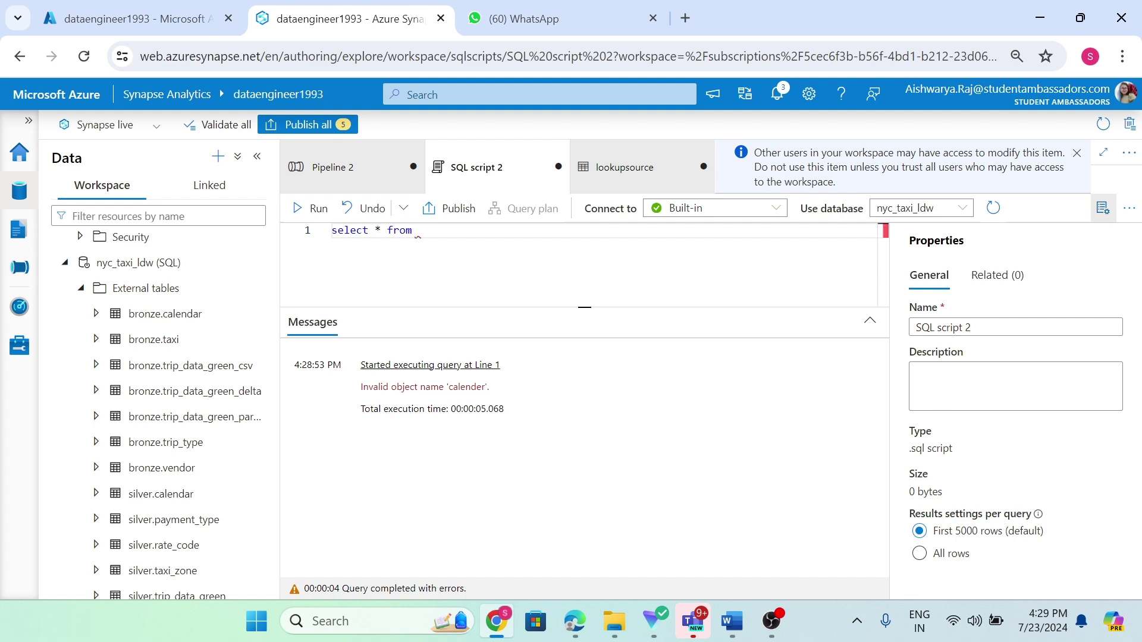
text(sys.tables)
click(318, 209)
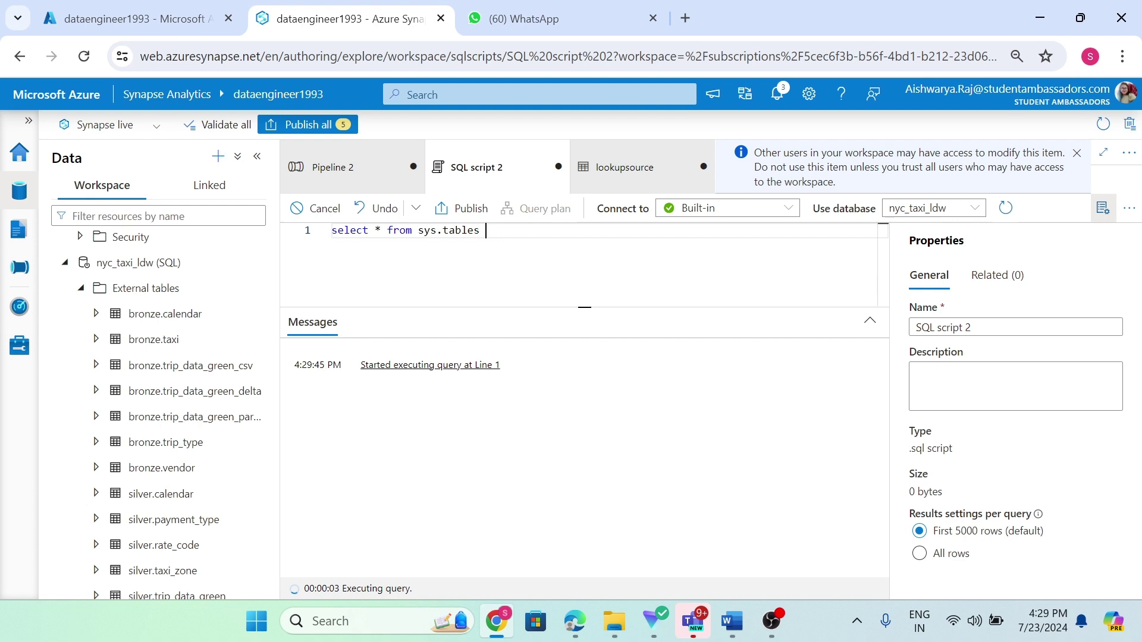
- Alias sys.tables as t, join sys.schemas s on t.schema_id=s.schema_id, and run the query
text(join sys.s)
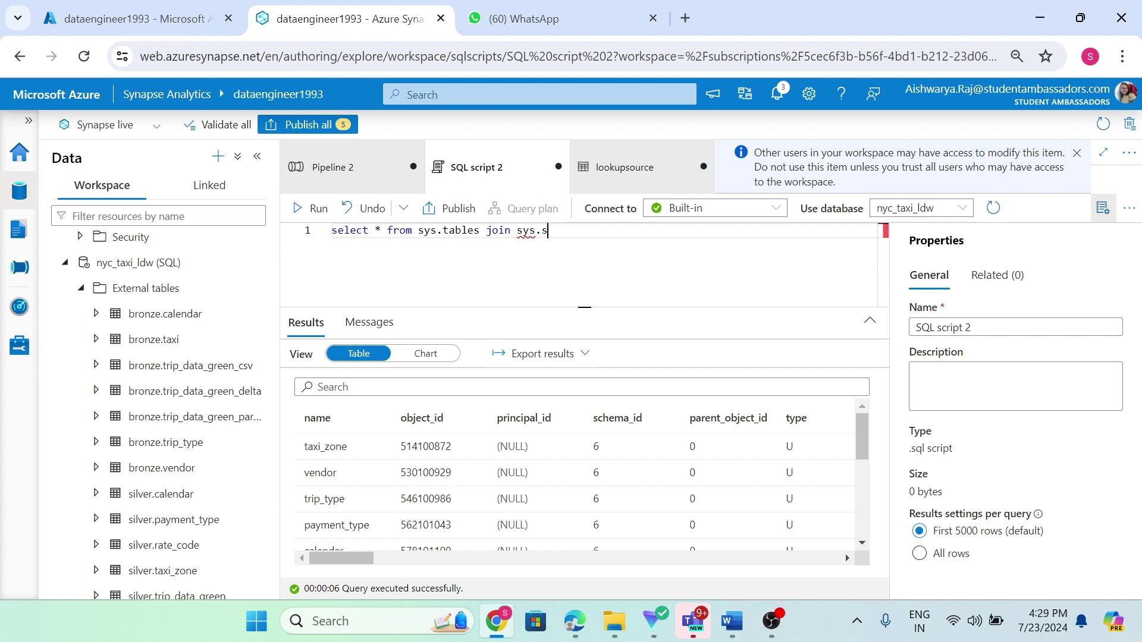
text(chemas s)
click(485, 230)
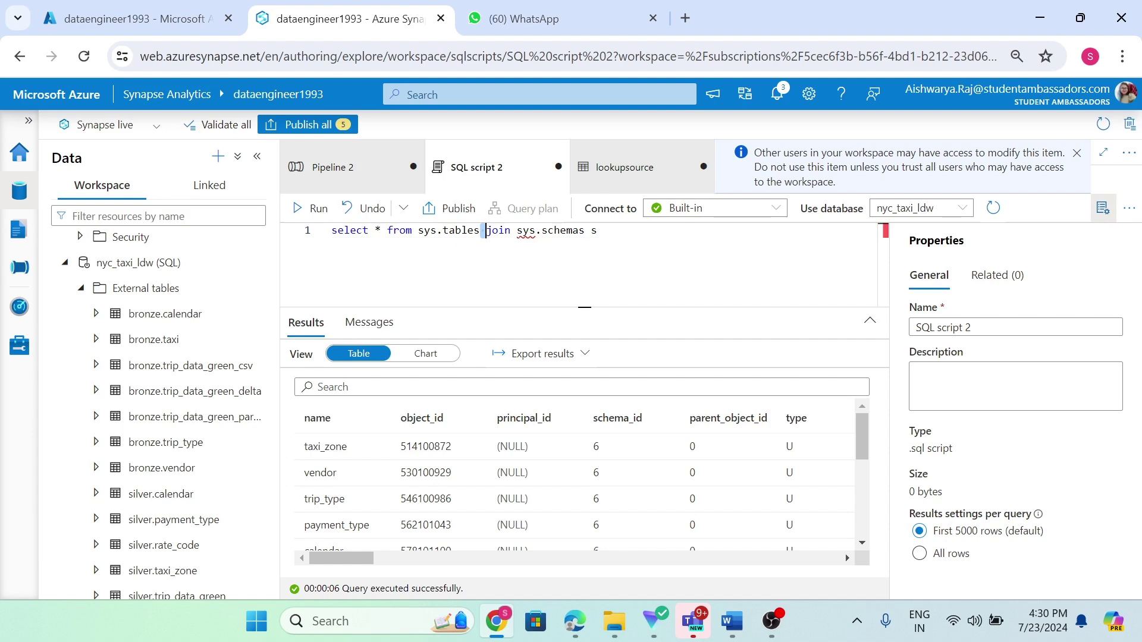
text(t join)
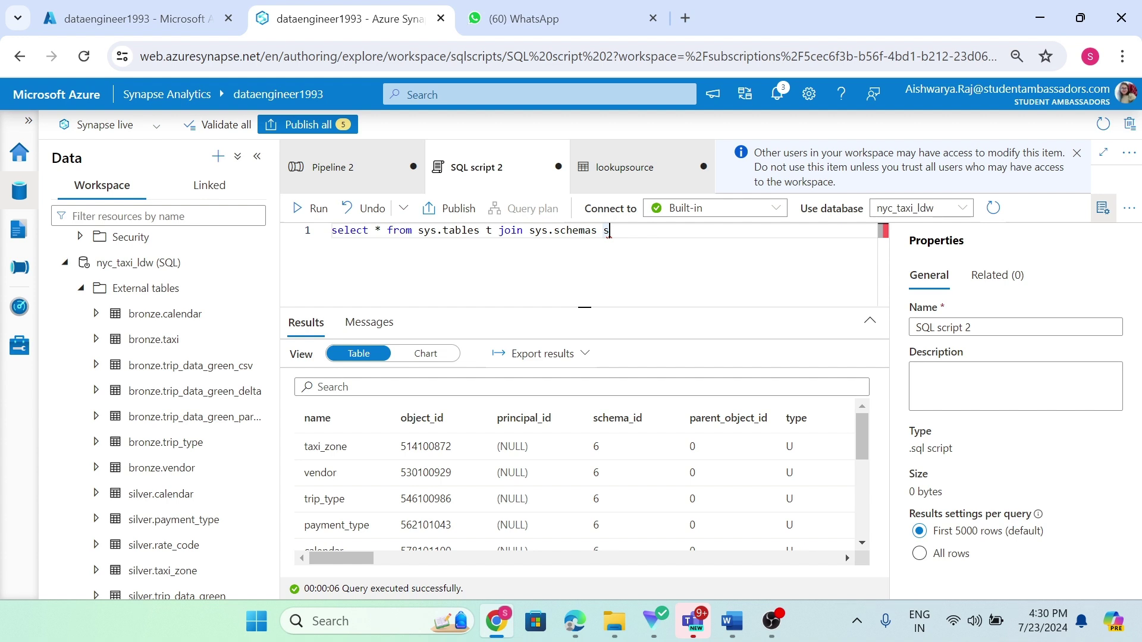
text( sys.schemas s on t.schema_id=s.schema)
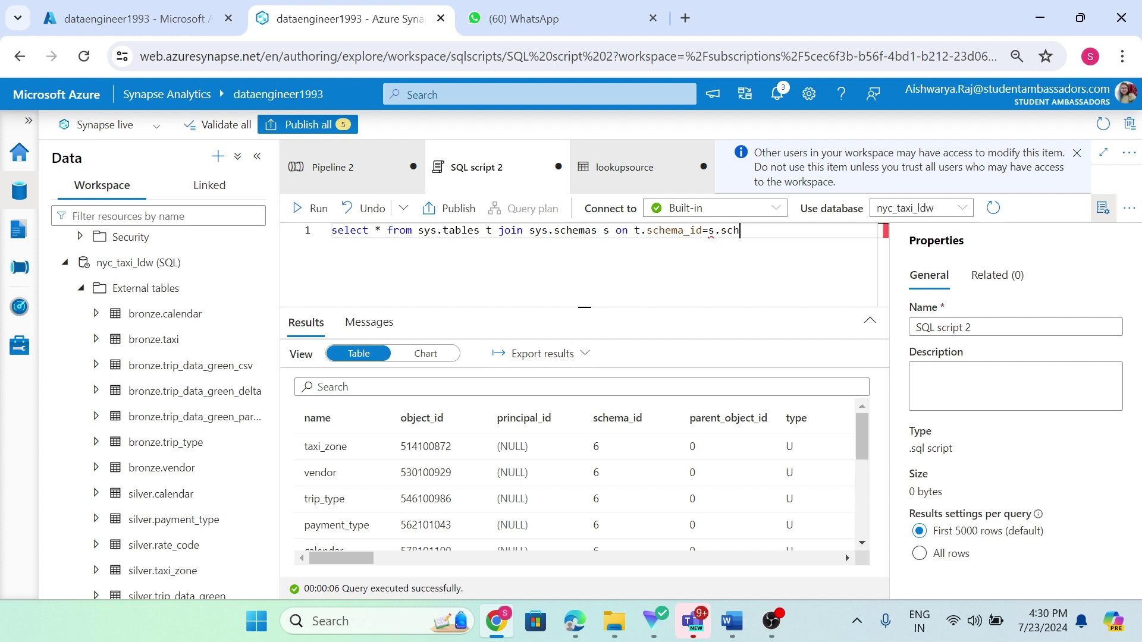
text(_id)
key(ctrl+Return)
- Replace the asterisk in the select list with t.name,s.name schema_name
key(Delete)
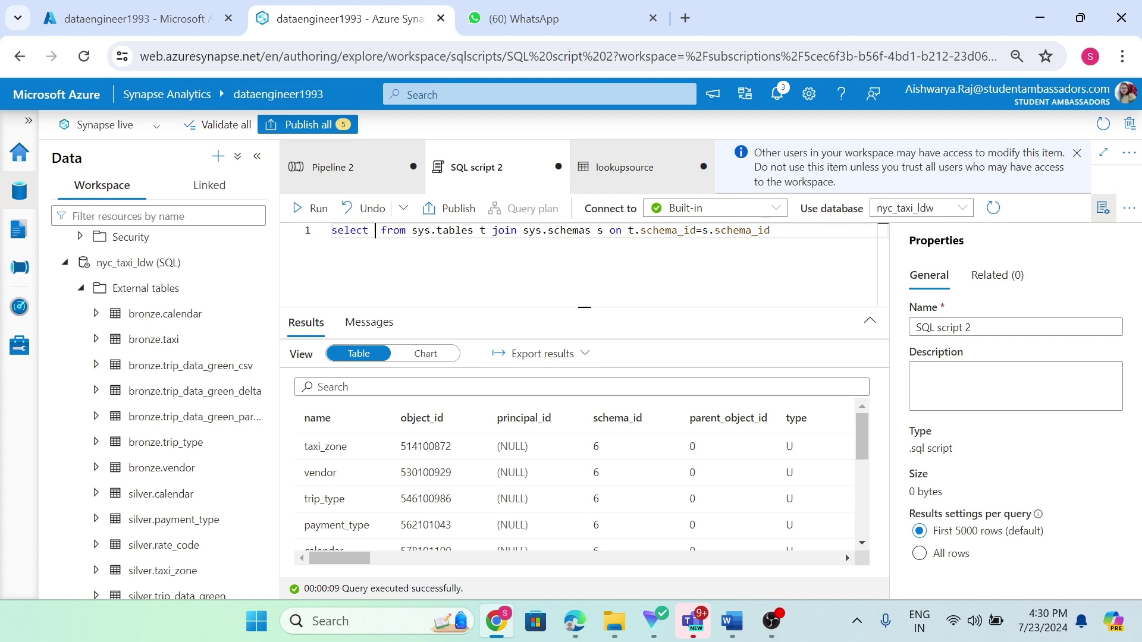
text(t)
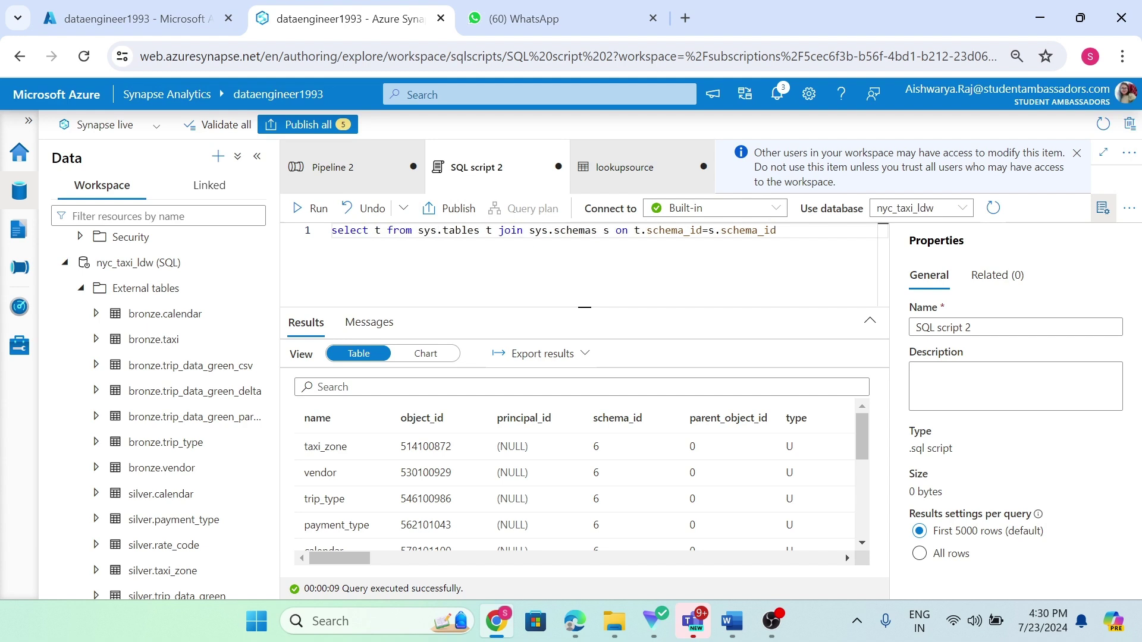
text(.name)
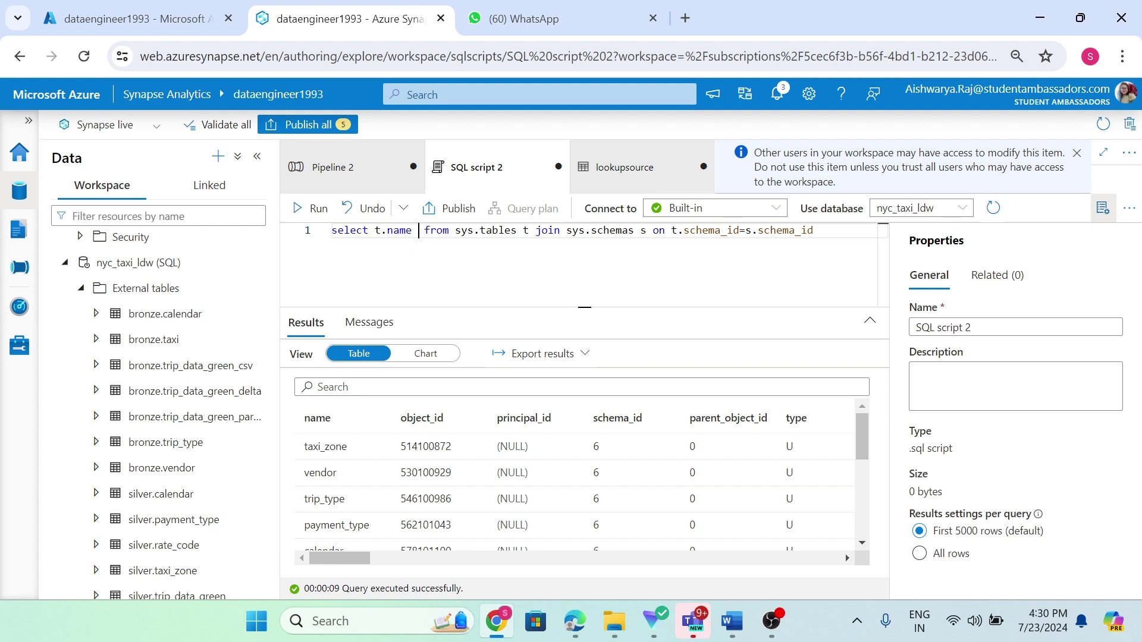
key(BackSpace)
text(,s.name sch)
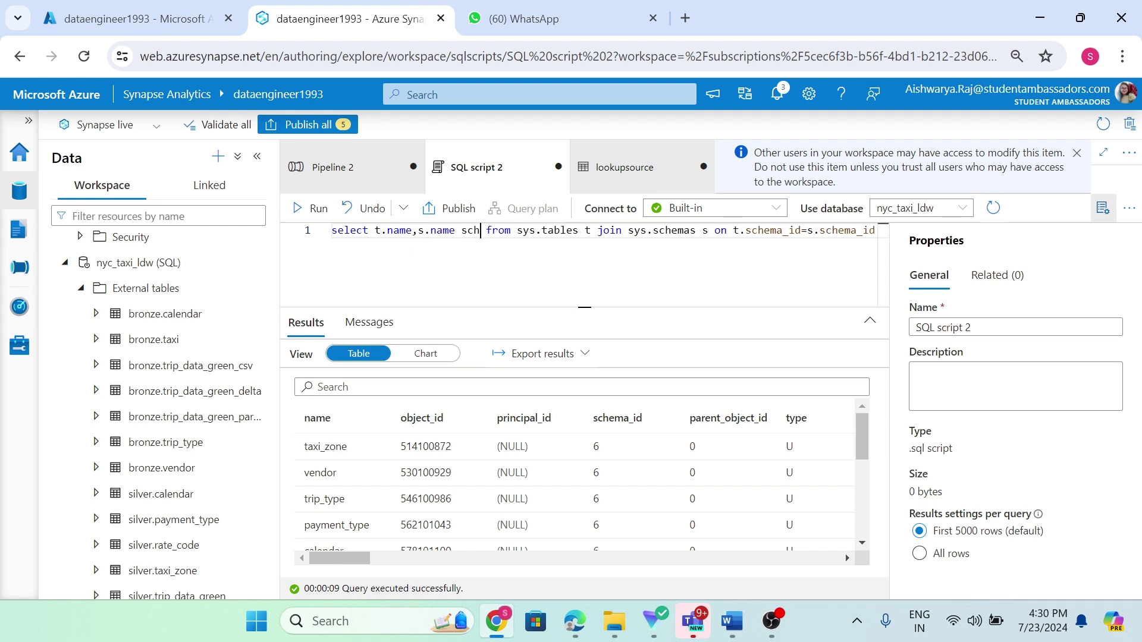
text(ema_name)
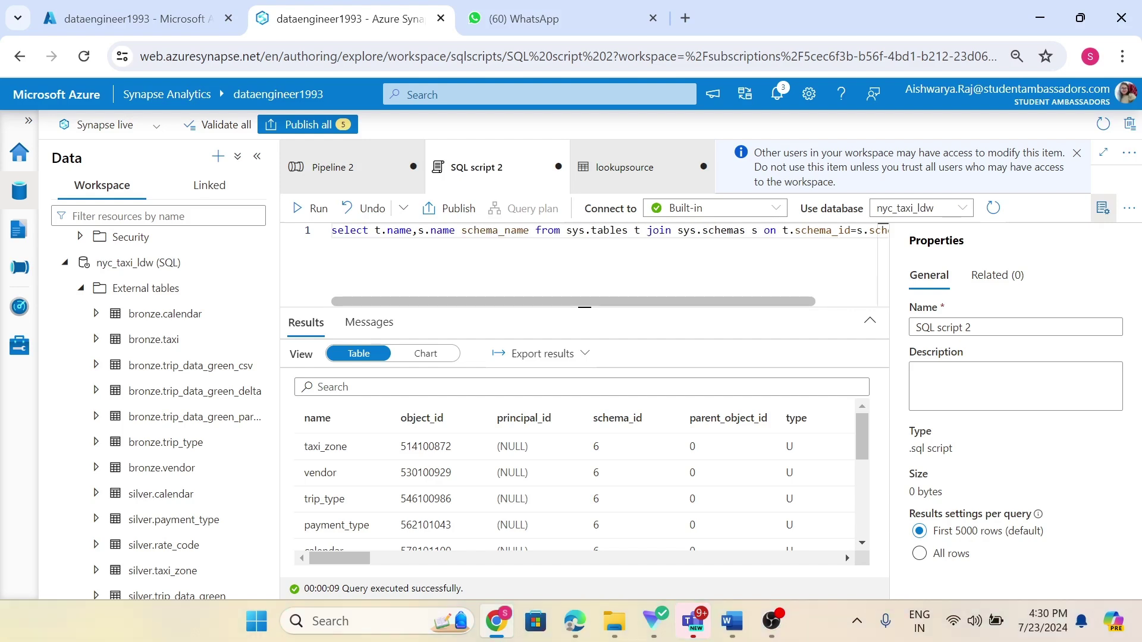
- Set Lookup1's query in Pipeline 2 to select t.name,s.name schema_name from sys.tables t join sys.schemas s on t.schema_id=s.schema_id
click(363, 176)
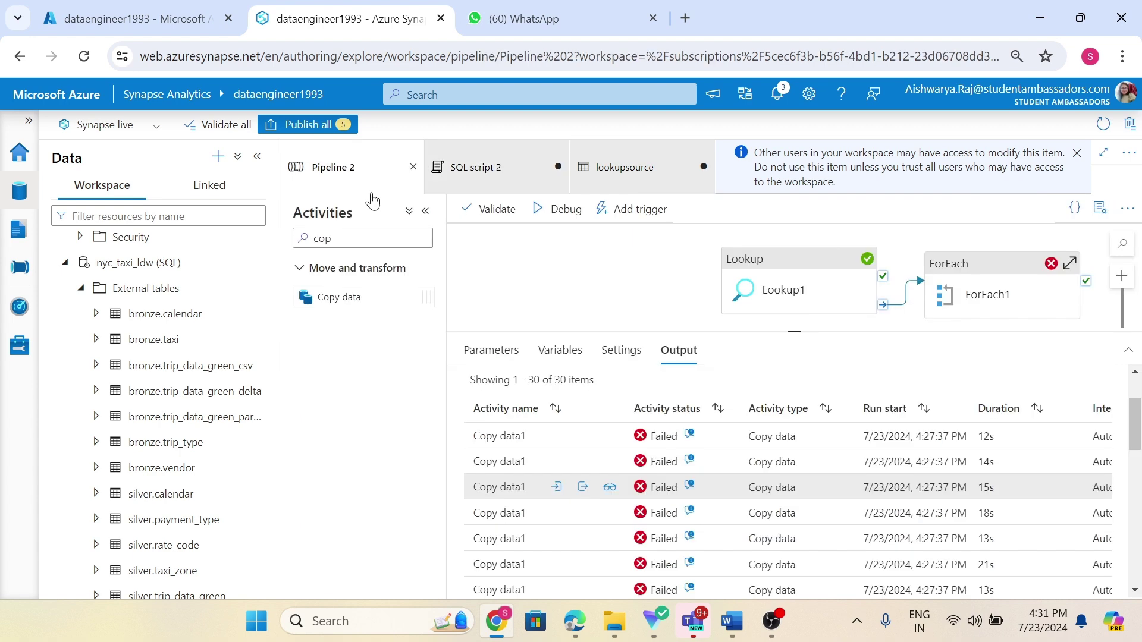
click(774, 280)
click(557, 357)
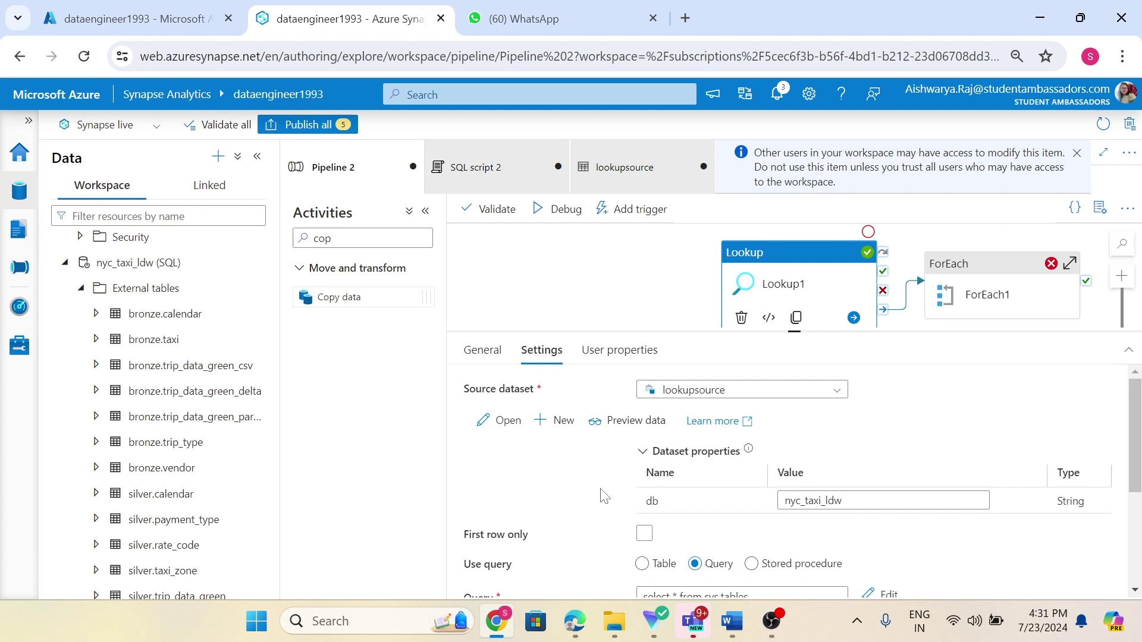
scroll(605, 496, down, 3)
click(741, 419)
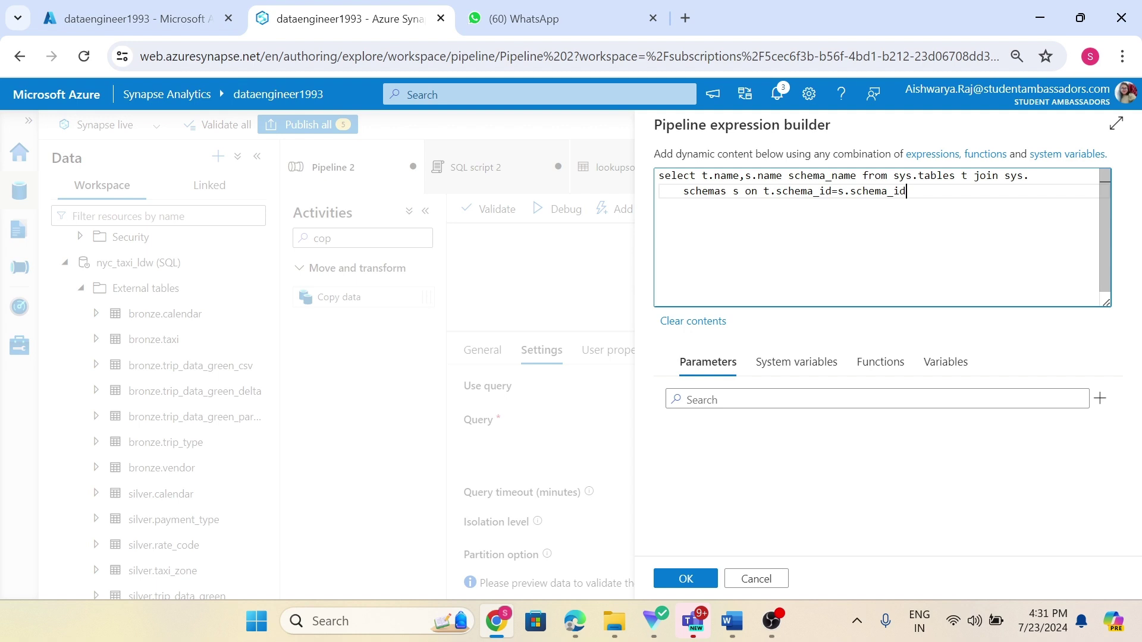
drag(789, 176, 801, 175)
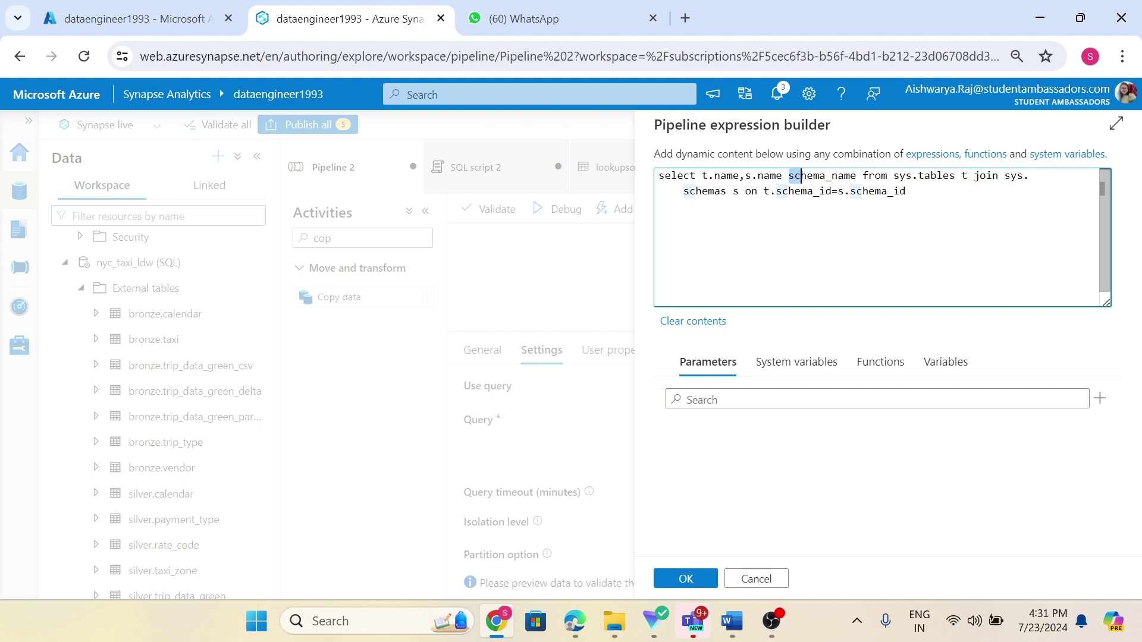
click(685, 579)
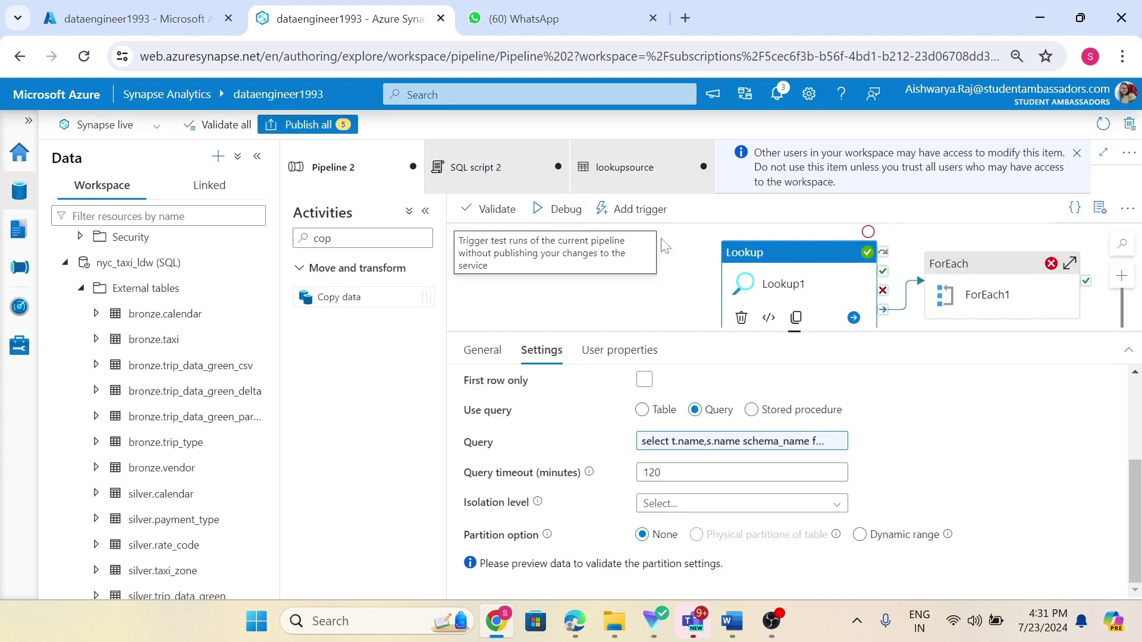
- Open the source query of the Copy data activity inside ForEach1 in the expression builder
click(959, 276)
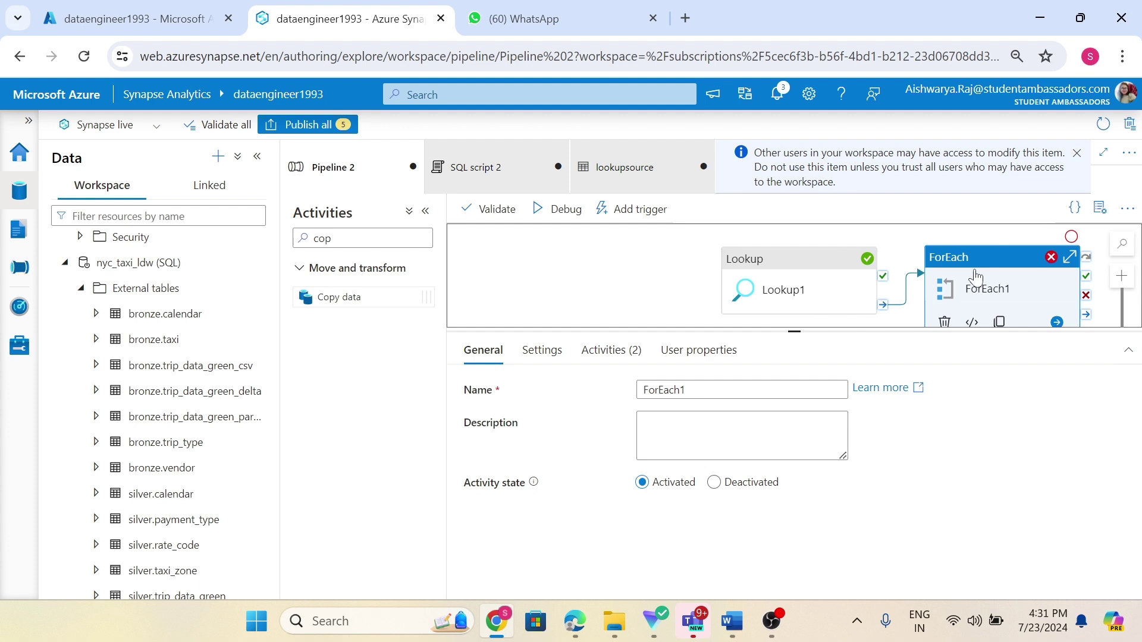
double_click(976, 276)
click(506, 237)
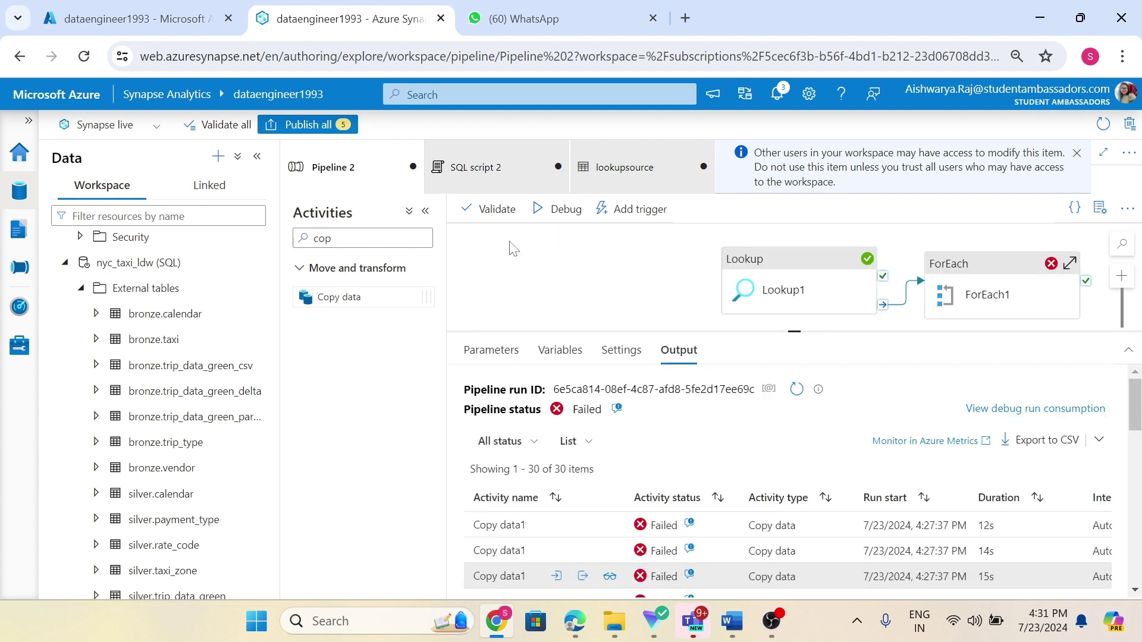
click(992, 274)
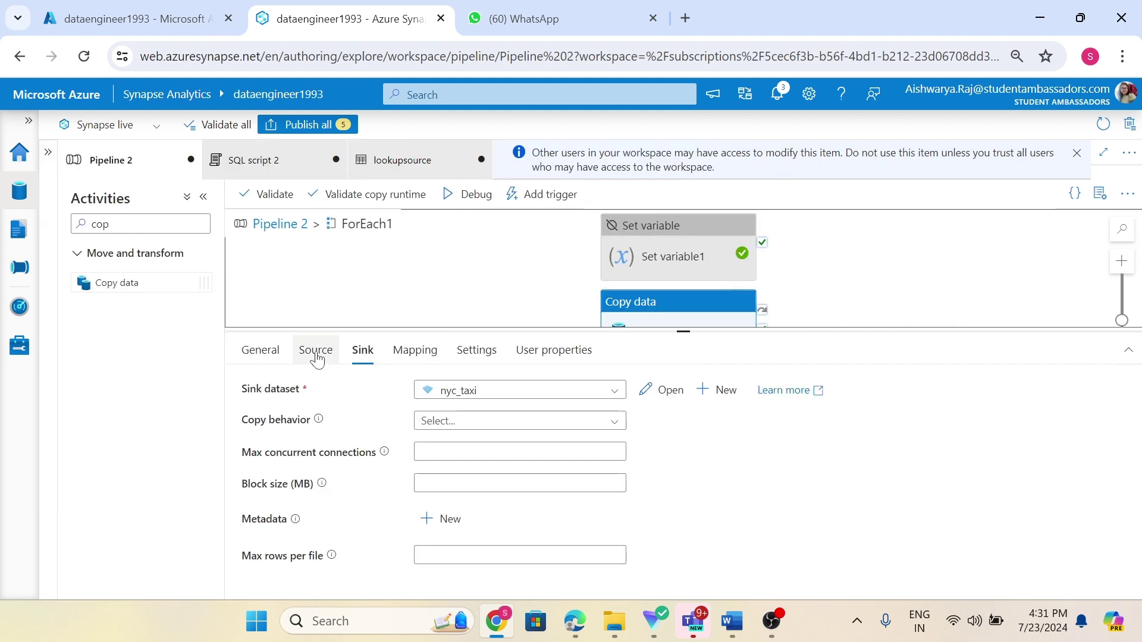
click(316, 351)
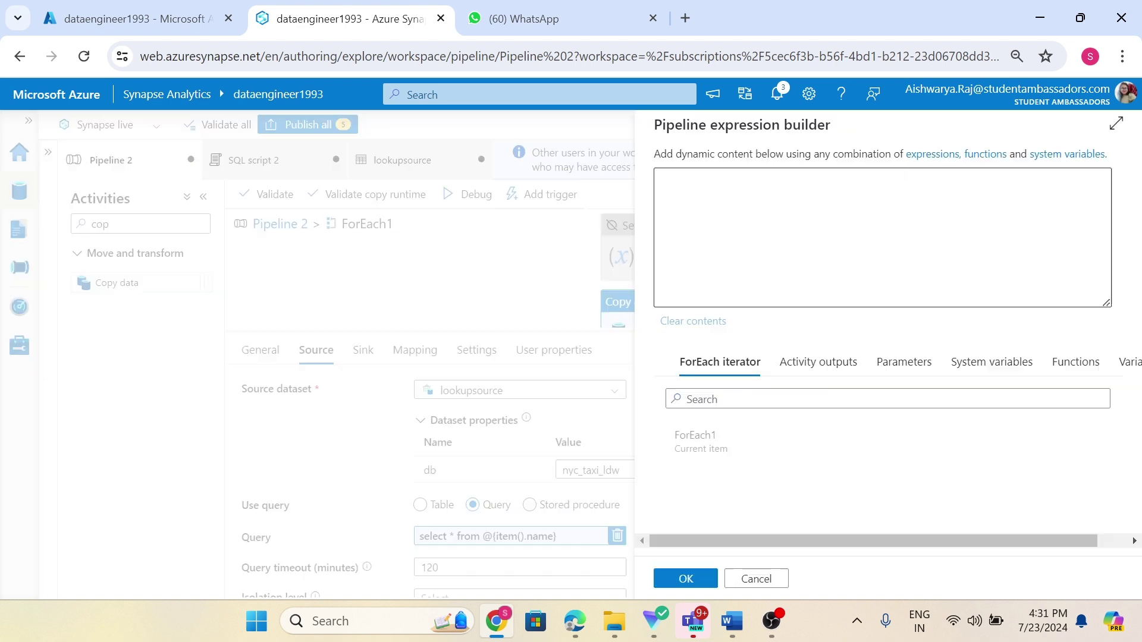
- Move @{item().name} two lines below select * from in the Copy data source query
click(747, 175)
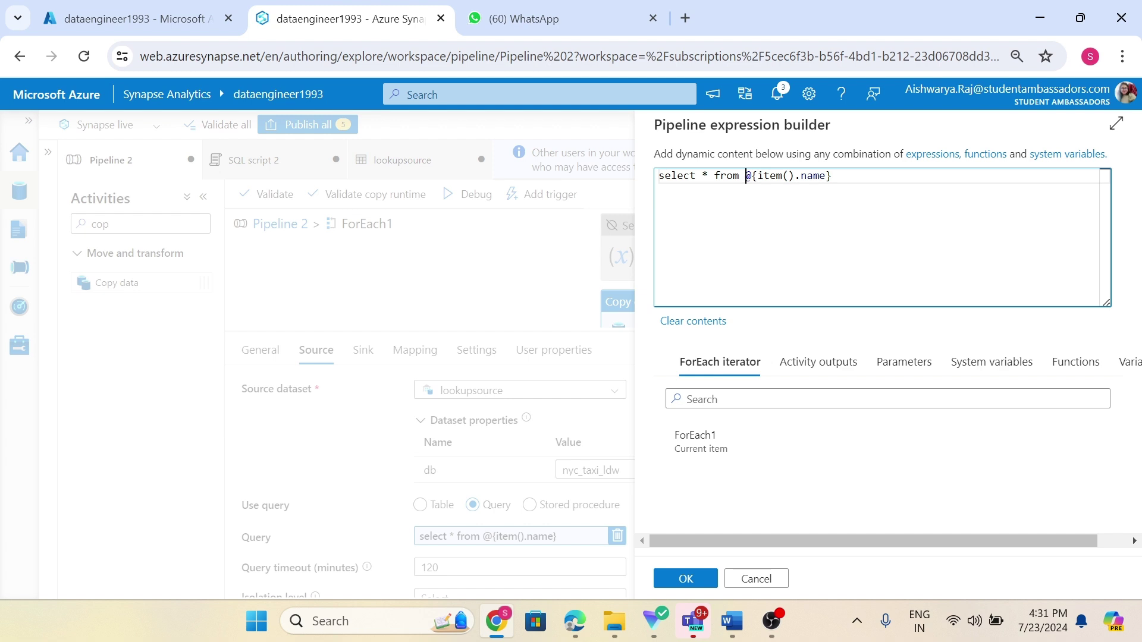
key(shift+Left)
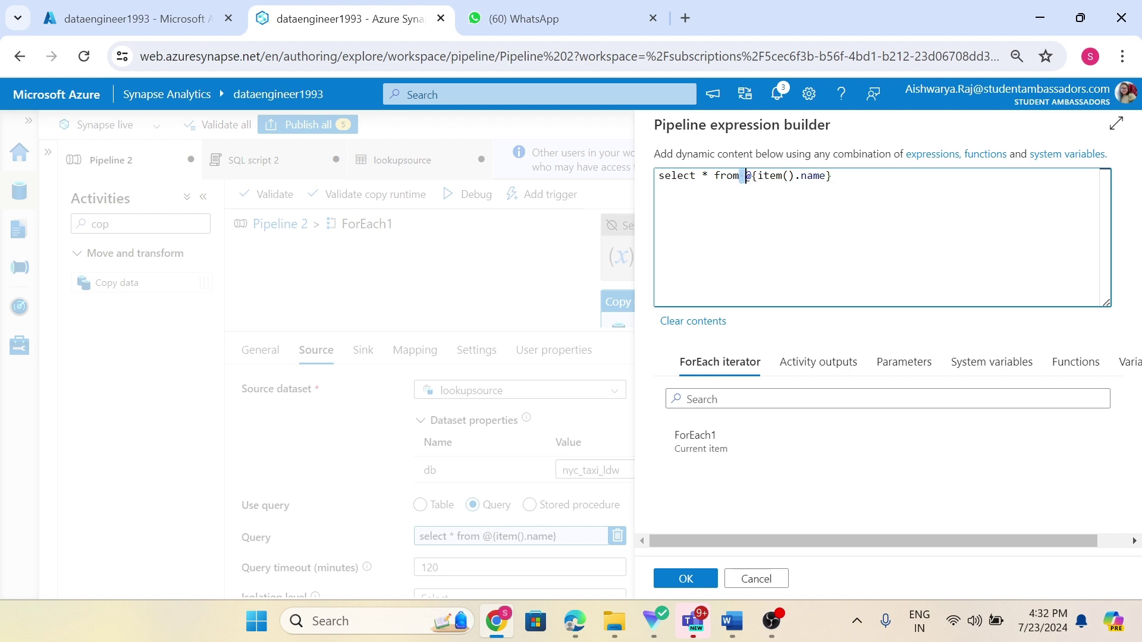
key(Return)
key(Return)
key(Up)
click(745, 175)
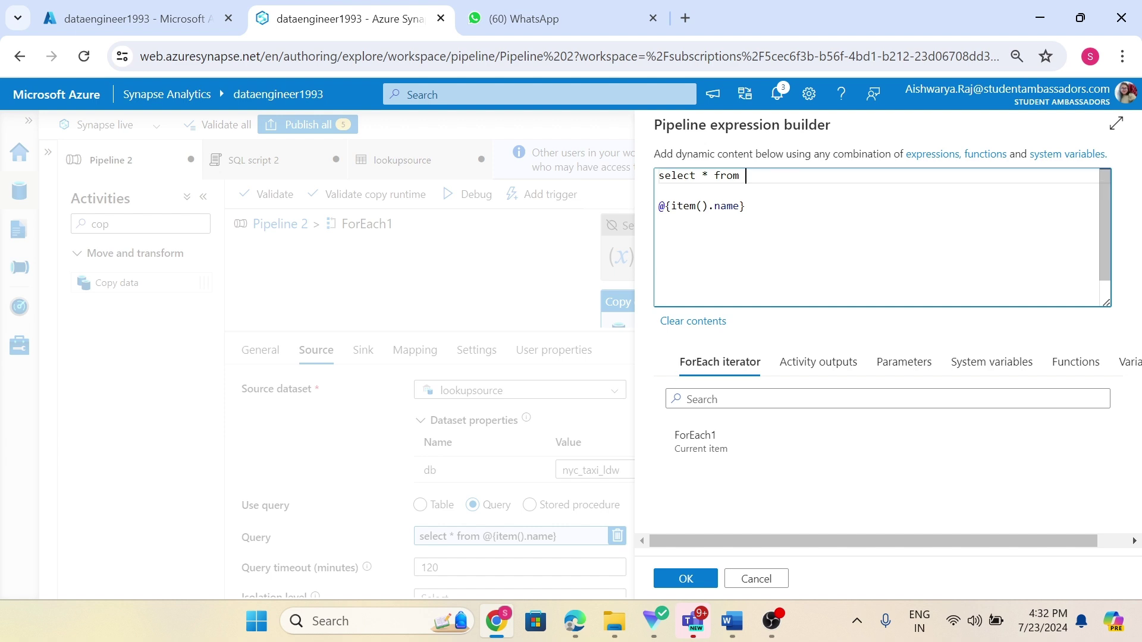
text(@concate)
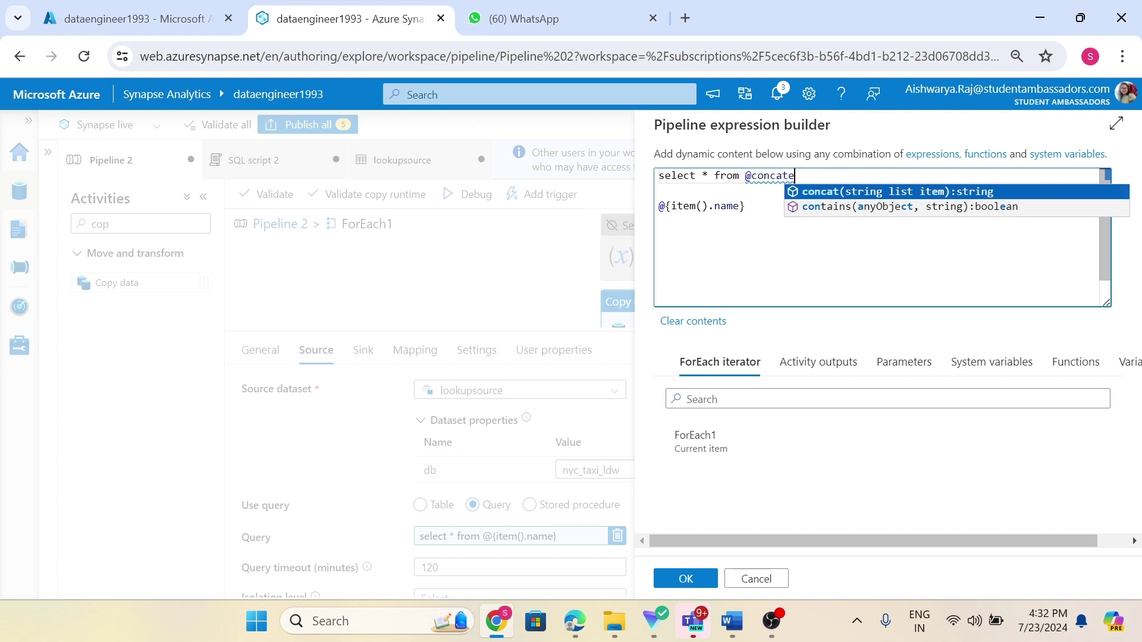
key(BackSpace)
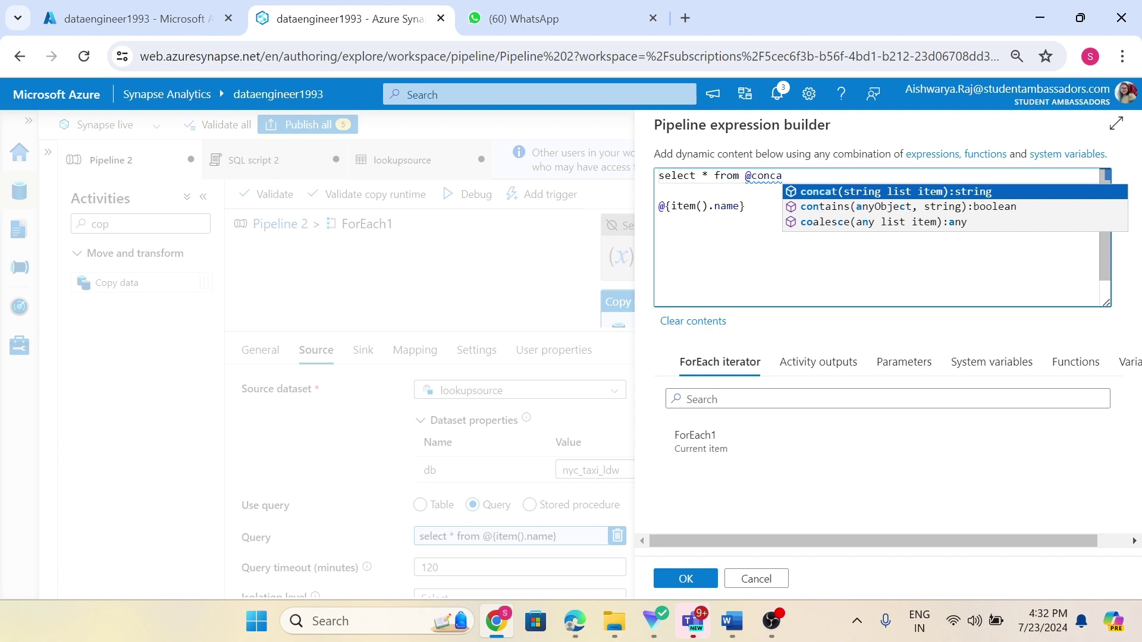
key(Tab)
click(671, 206)
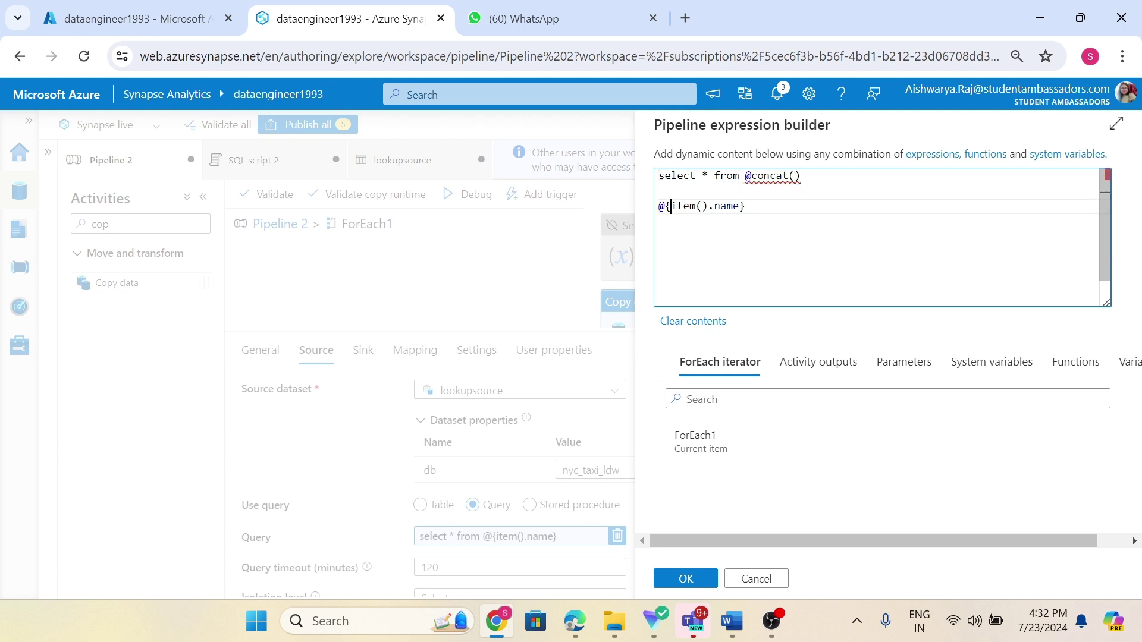
click(796, 175)
text(i)
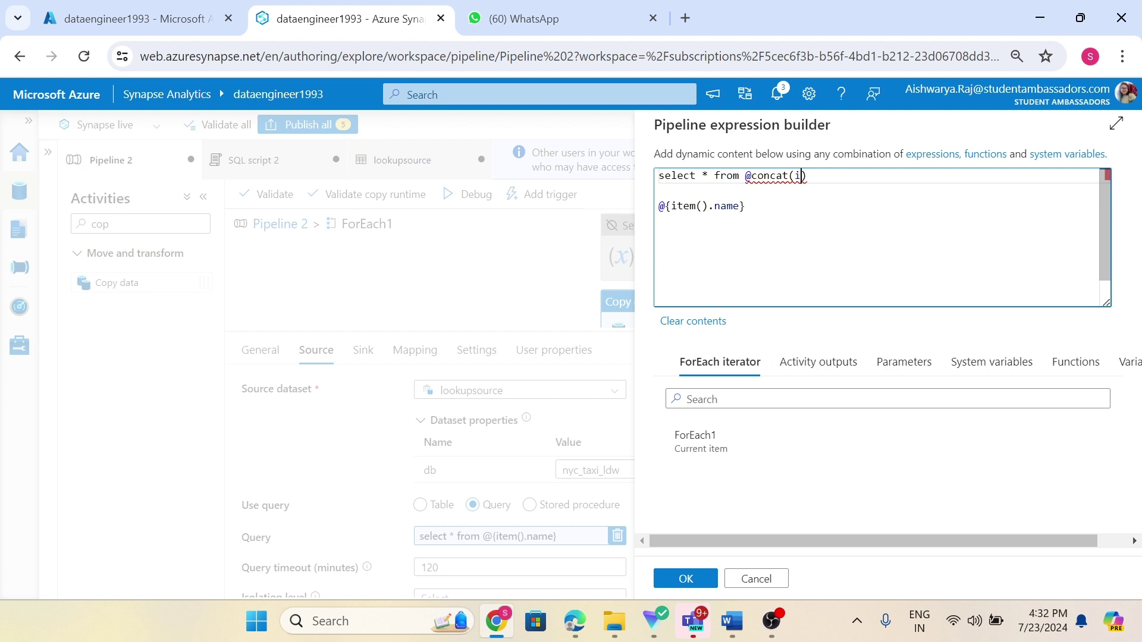
text(tem.schema_n)
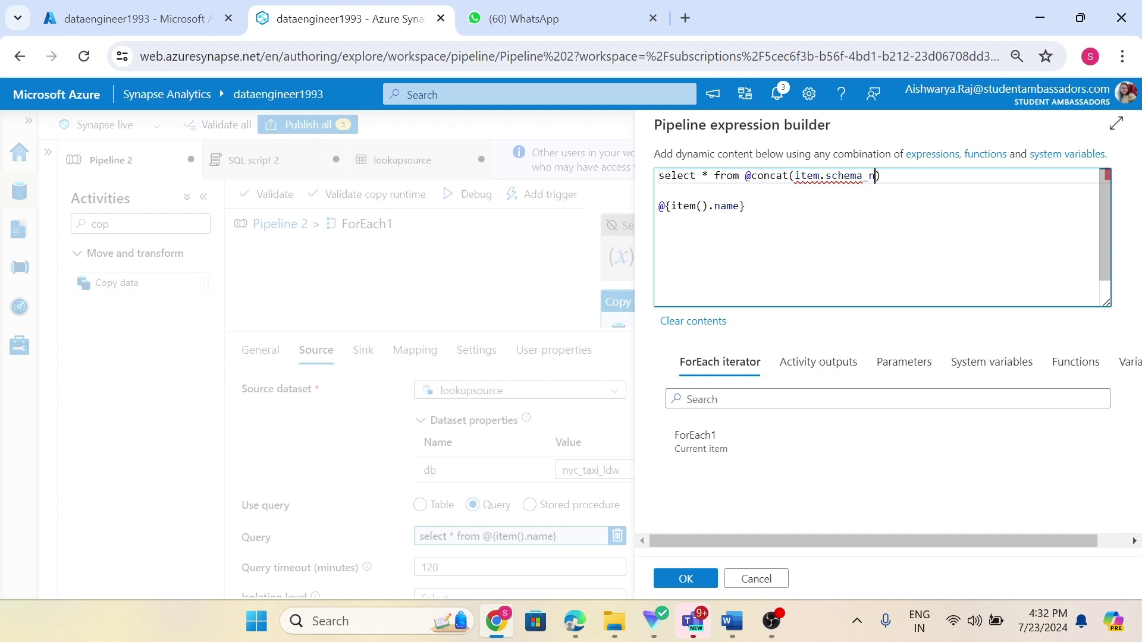
text(ame)
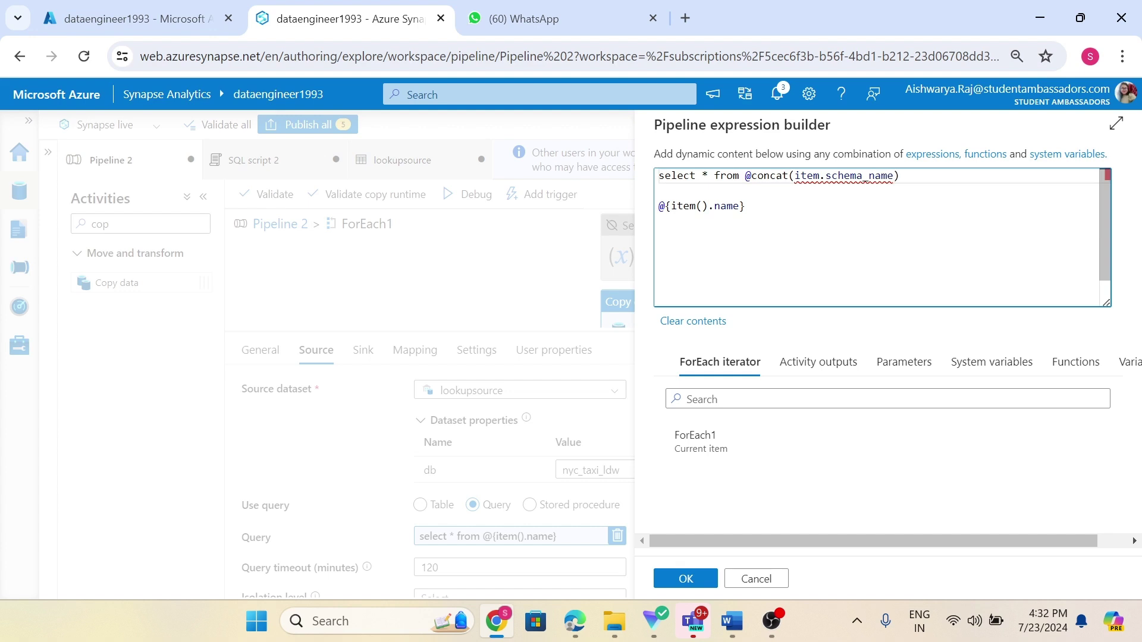